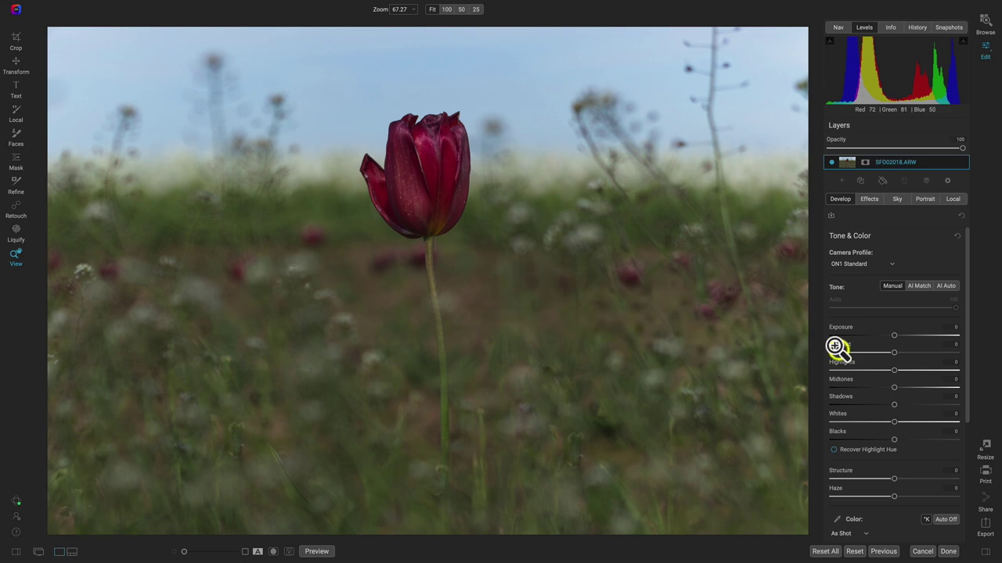
# - Try the photo's overall Saturation at 22, 26, -100 and 23, and reset it to 0
pyautogui.scroll(-1, 924, 359)
pyautogui.scroll(-2, 925, 359)
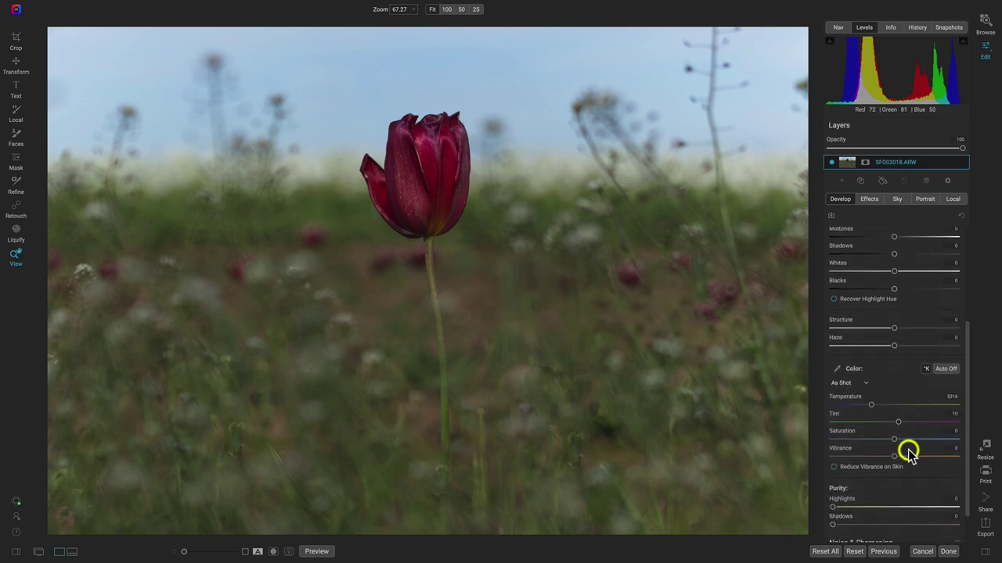
pyautogui.moveTo(893, 440)
pyautogui.mouseDown()
pyautogui.moveTo(954, 440)
pyautogui.moveTo(907, 444)
pyautogui.mouseUp()
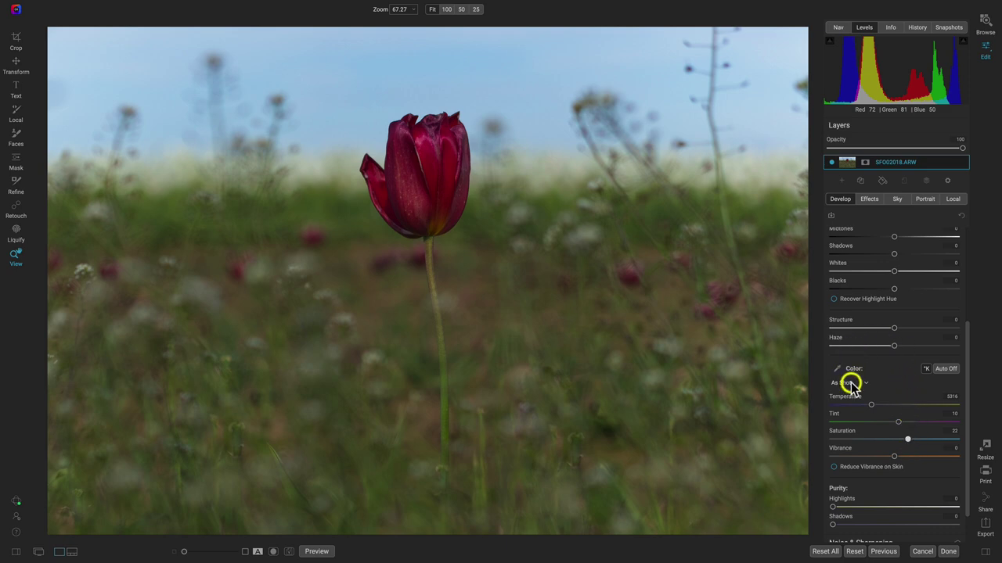
pyautogui.moveTo(908, 442)
pyautogui.mouseDown()
pyautogui.moveTo(895, 445)
pyautogui.moveTo(910, 444)
pyautogui.mouseUp()
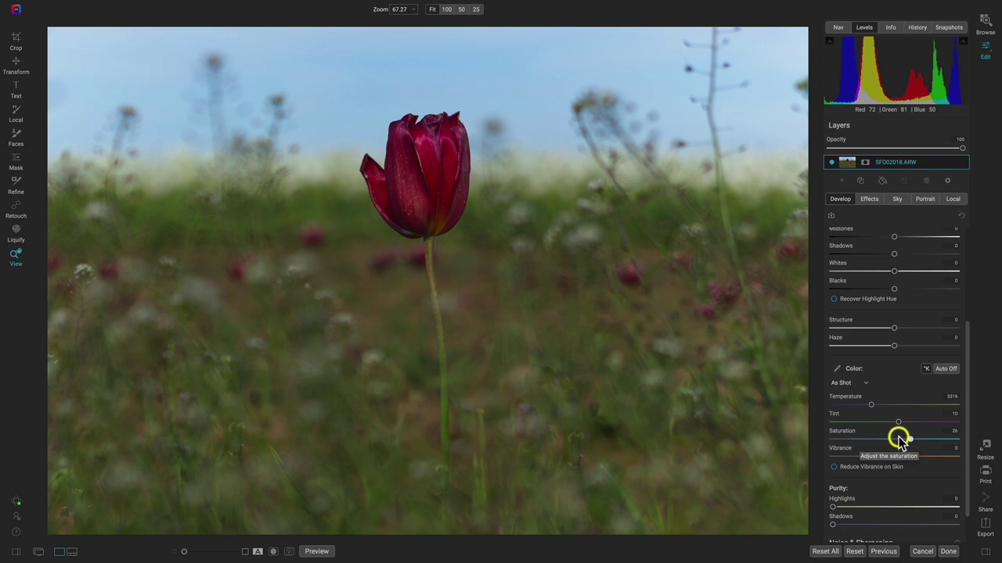
pyautogui.moveTo(910, 441); pyautogui.dragTo(827, 443)
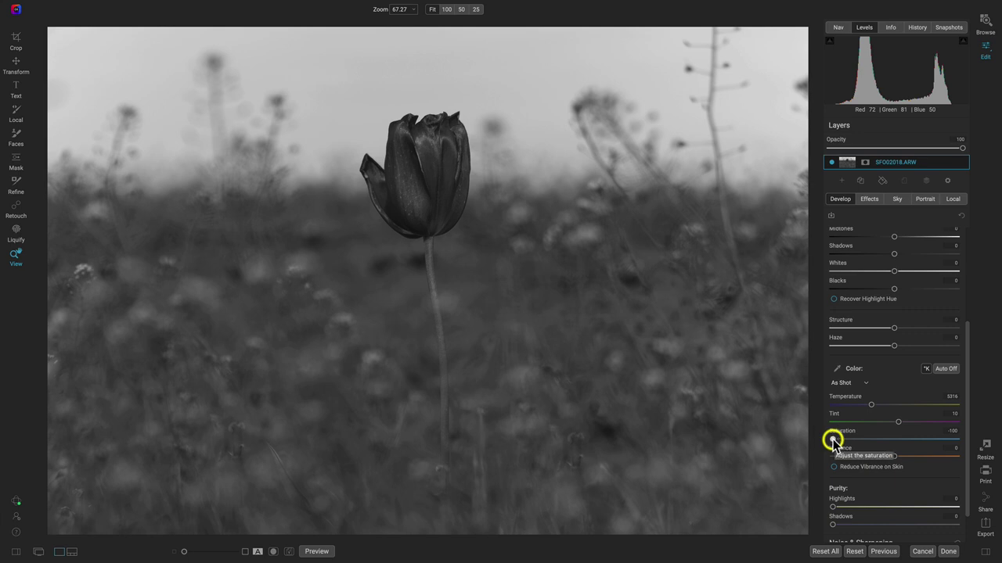
pyautogui.moveTo(832, 441); pyautogui.dragTo(908, 462)
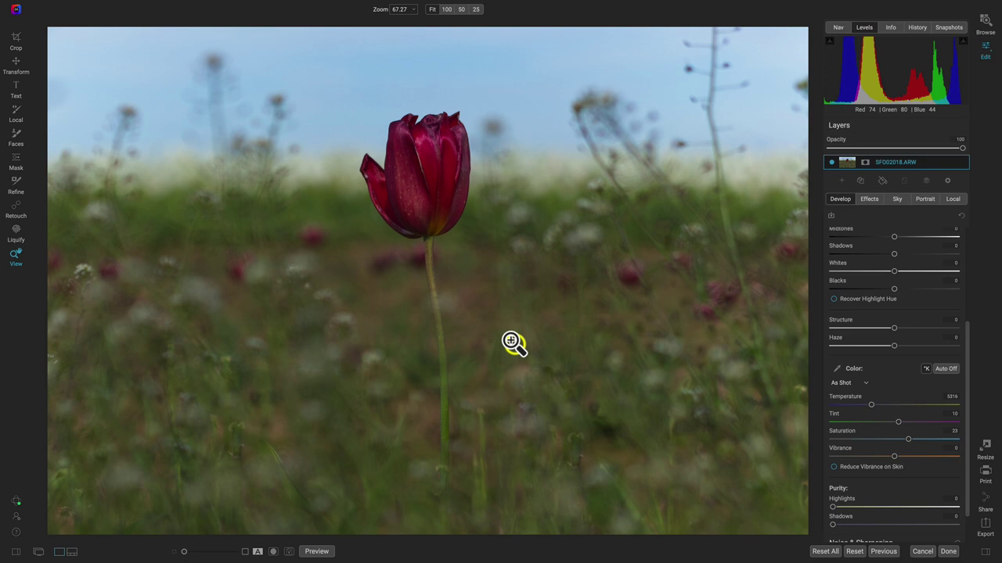
pyautogui.doubleClick(849, 432)
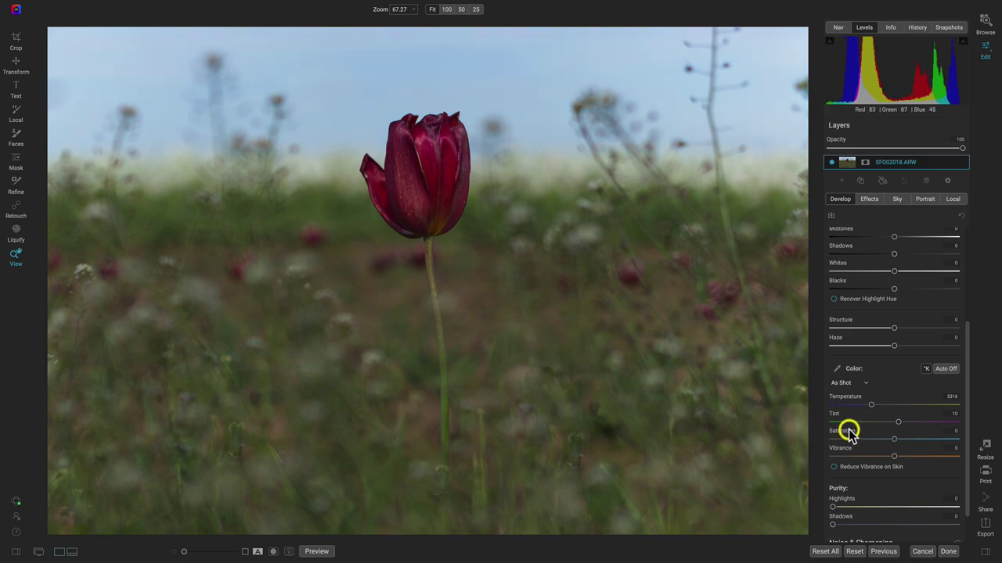
# - Add a Color Enhancer filter to the photo's effects
pyautogui.click(870, 200)
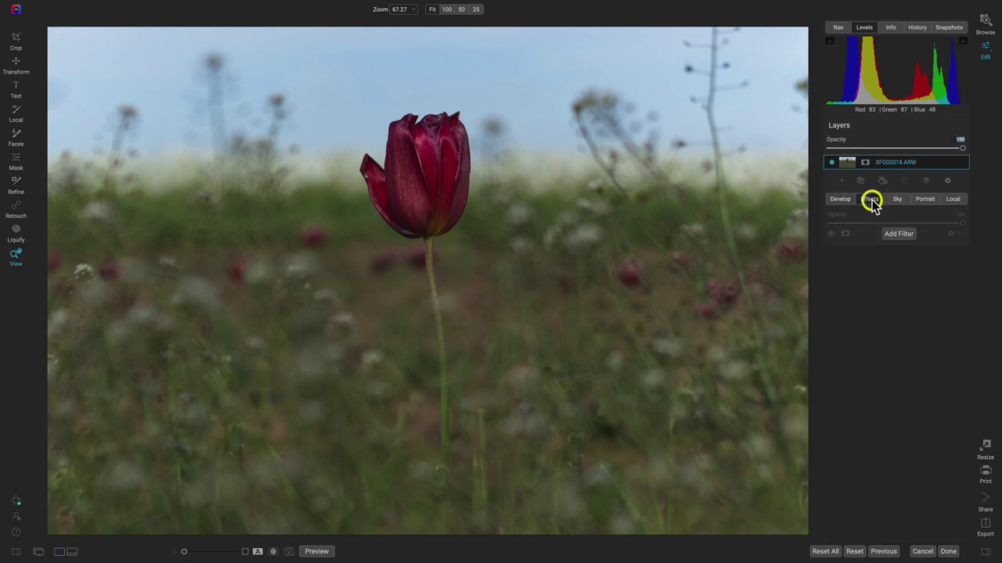
pyautogui.click(900, 234)
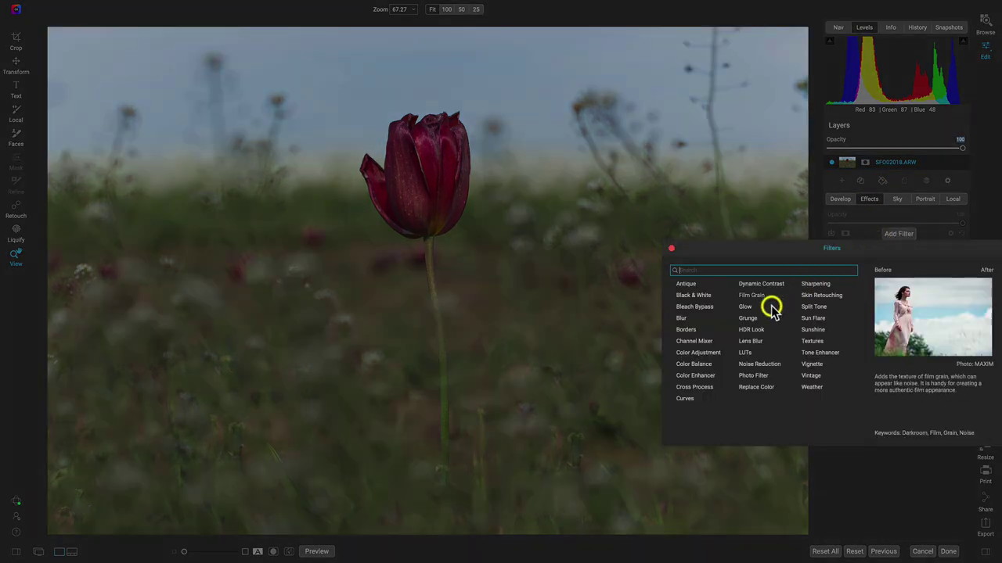
pyautogui.click(693, 377)
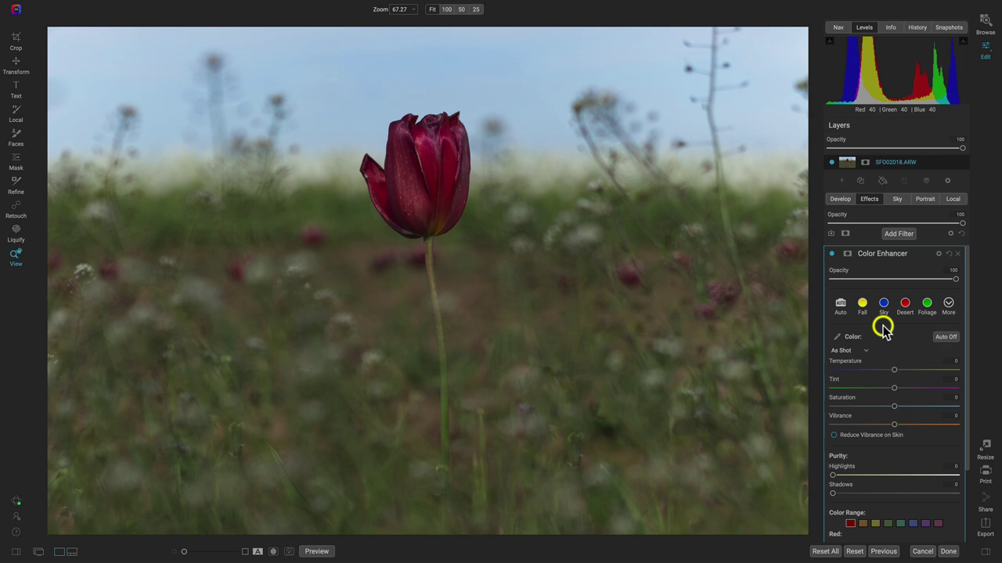
# - In the Color Enhancer's Red color range, set Range to 40, Saturation to 28 and Brightness to 40
pyautogui.scroll(-3, 885, 344)
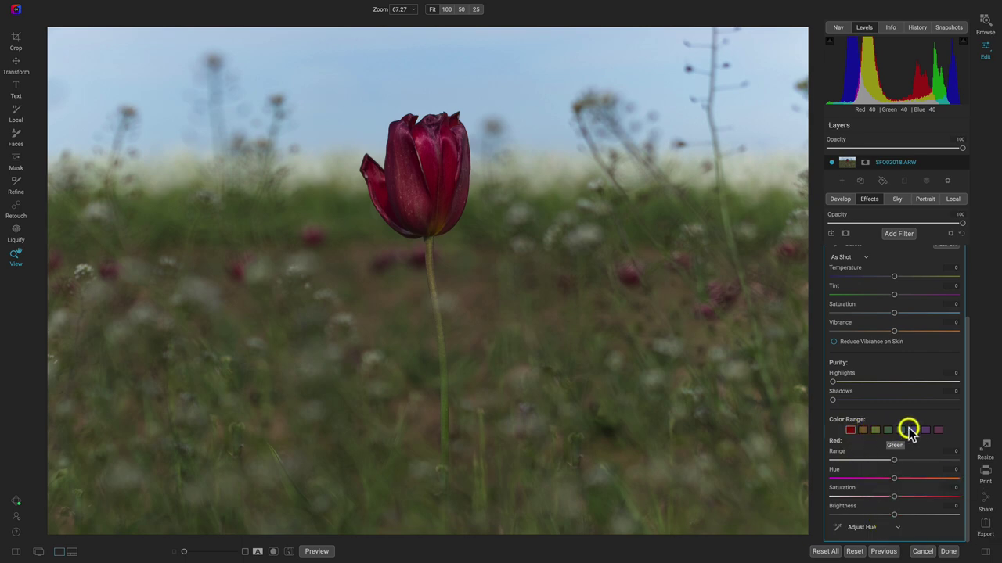
pyautogui.click(862, 430)
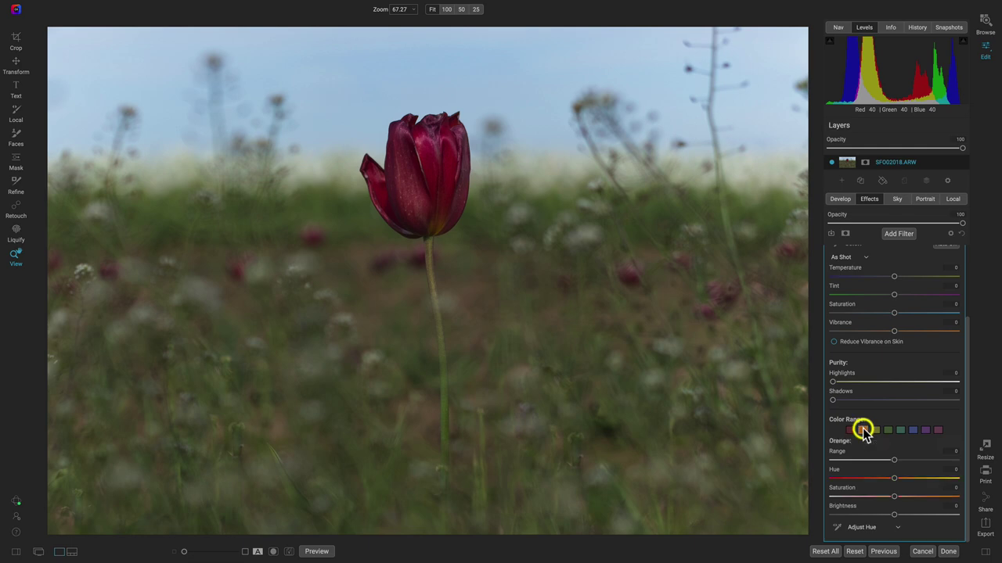
pyautogui.click(876, 429)
pyautogui.click(889, 430)
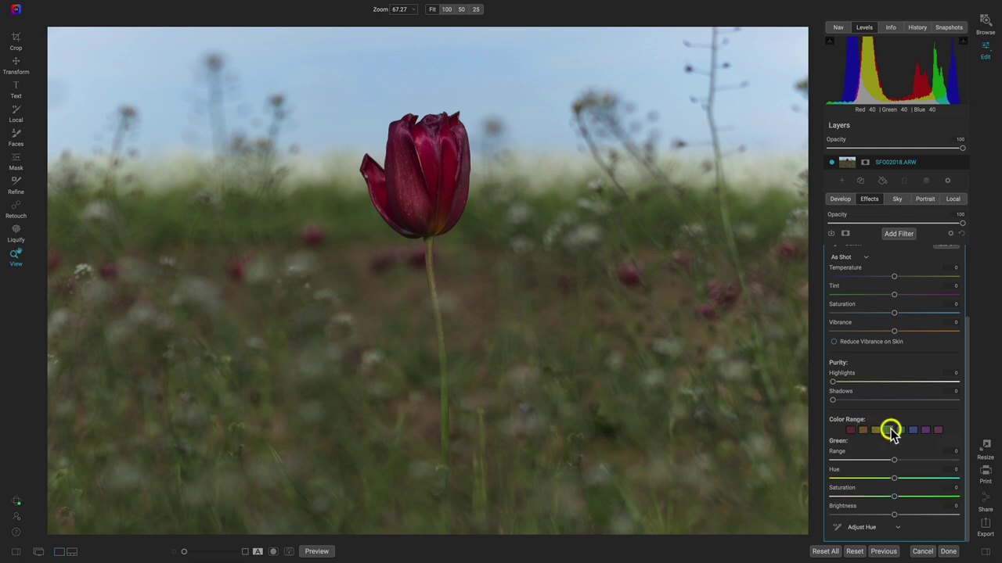
pyautogui.click(851, 430)
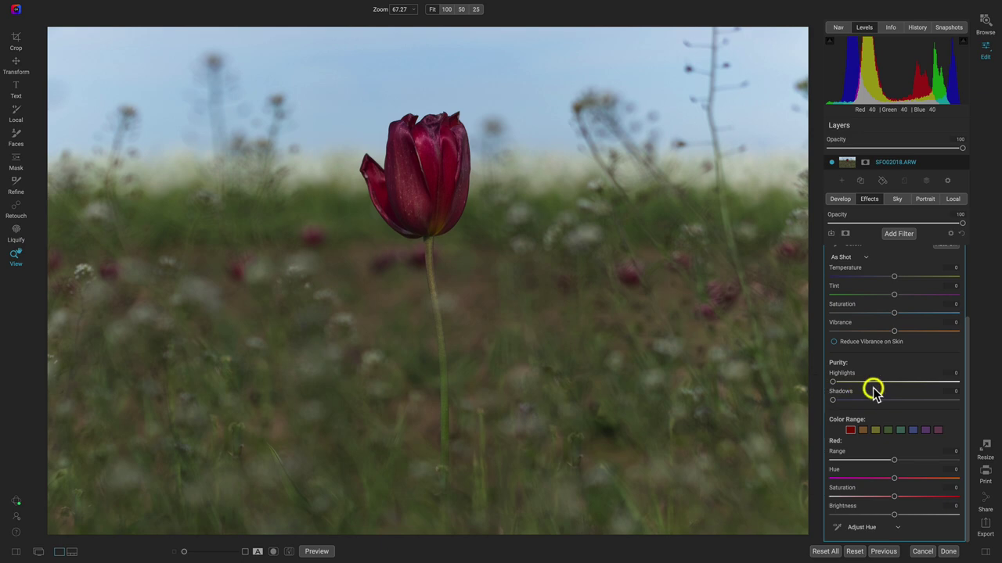
pyautogui.moveTo(893, 460); pyautogui.dragTo(914, 464)
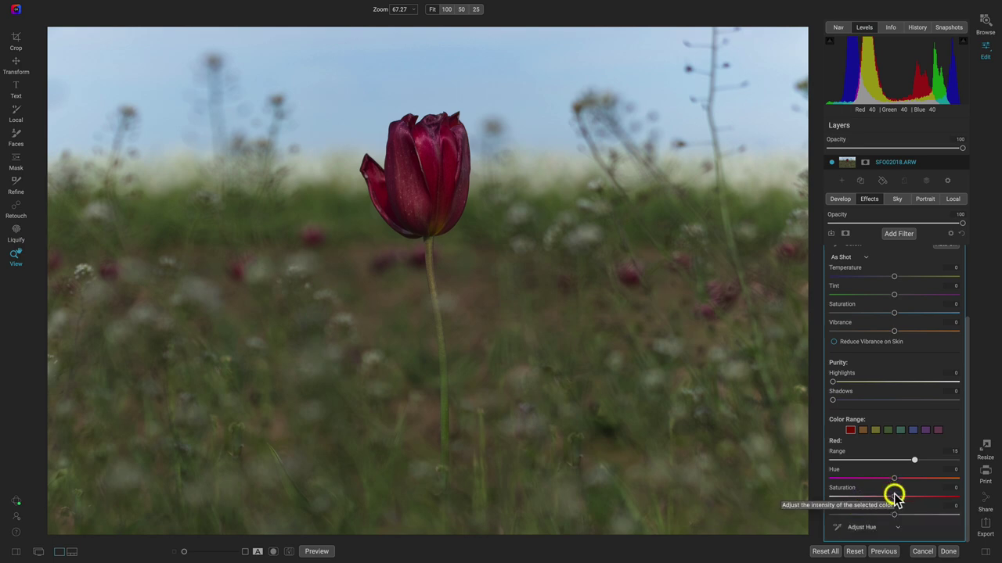
pyautogui.moveTo(894, 498); pyautogui.dragTo(945, 503)
pyautogui.moveTo(960, 503); pyautogui.dragTo(935, 503)
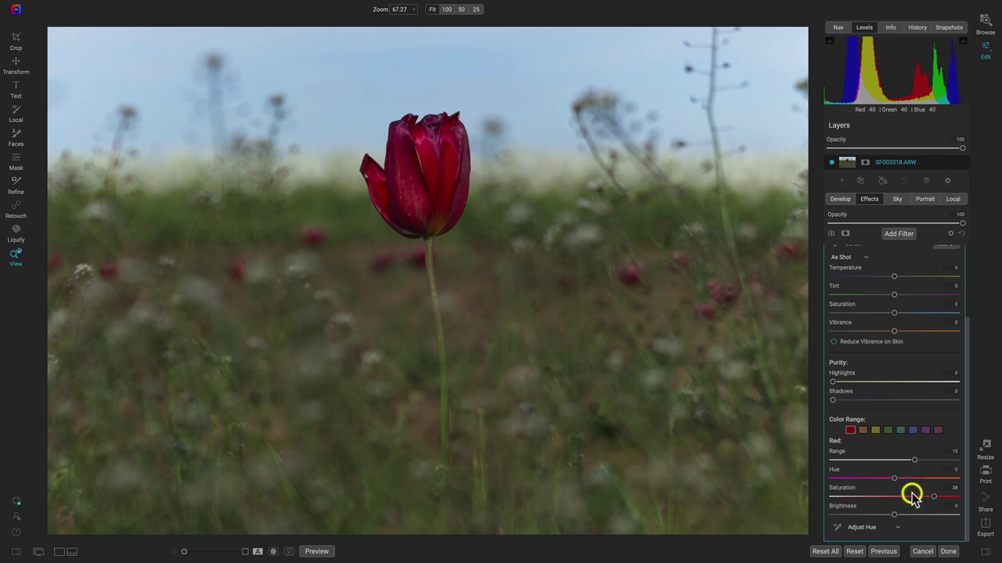
pyautogui.moveTo(916, 463); pyautogui.dragTo(926, 504)
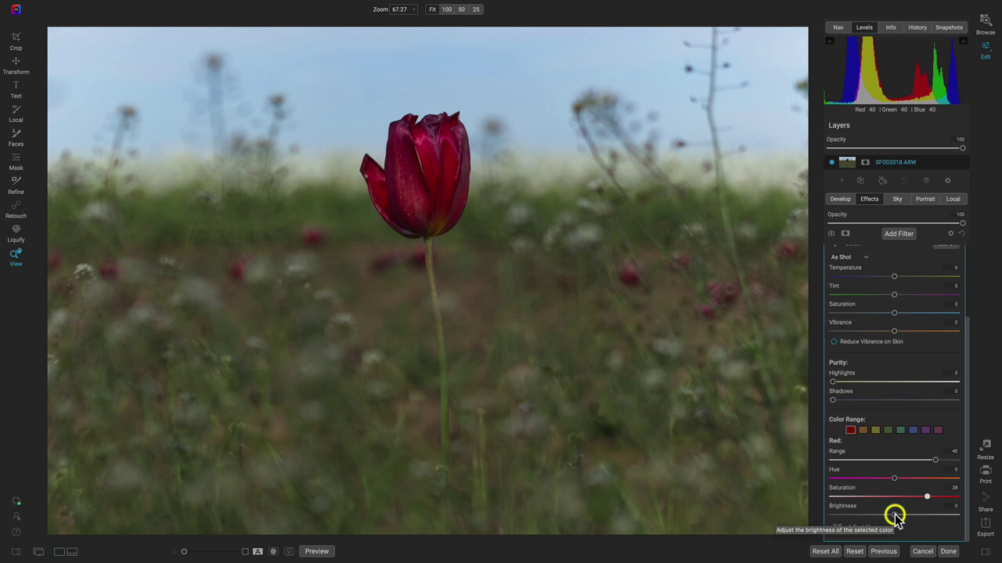
pyautogui.moveTo(894, 516); pyautogui.dragTo(936, 523)
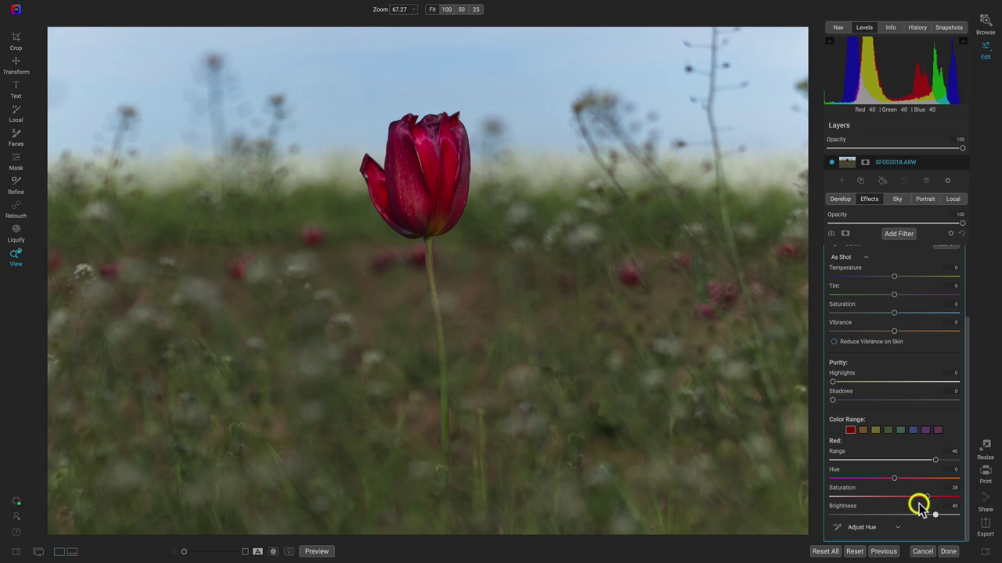
# - Compare the photo with and without the Color Enhancer filter, and remove the filter
pyautogui.scroll(3, 896, 437)
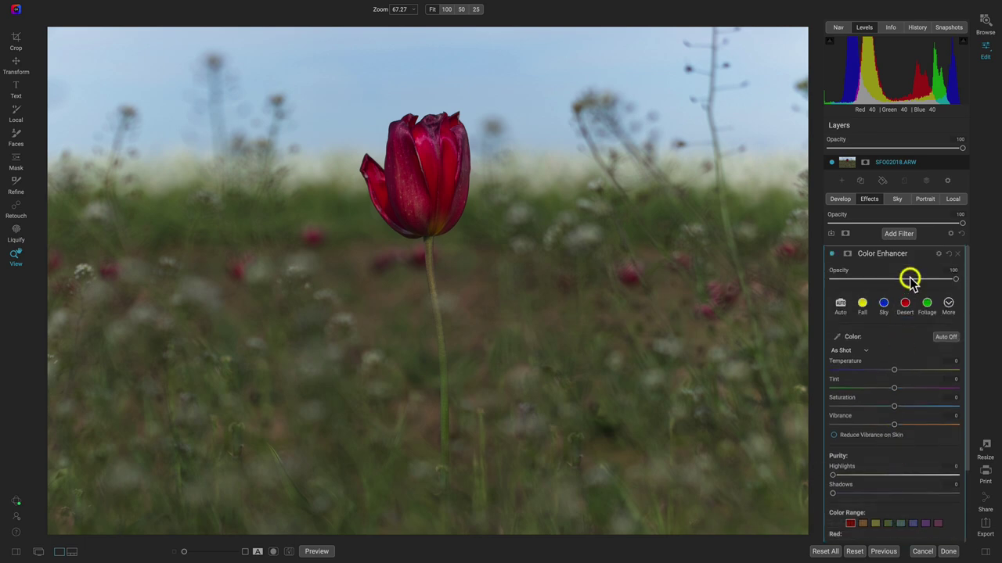
pyautogui.click(831, 254)
pyautogui.click(831, 253)
pyautogui.click(831, 254)
pyautogui.click(831, 254)
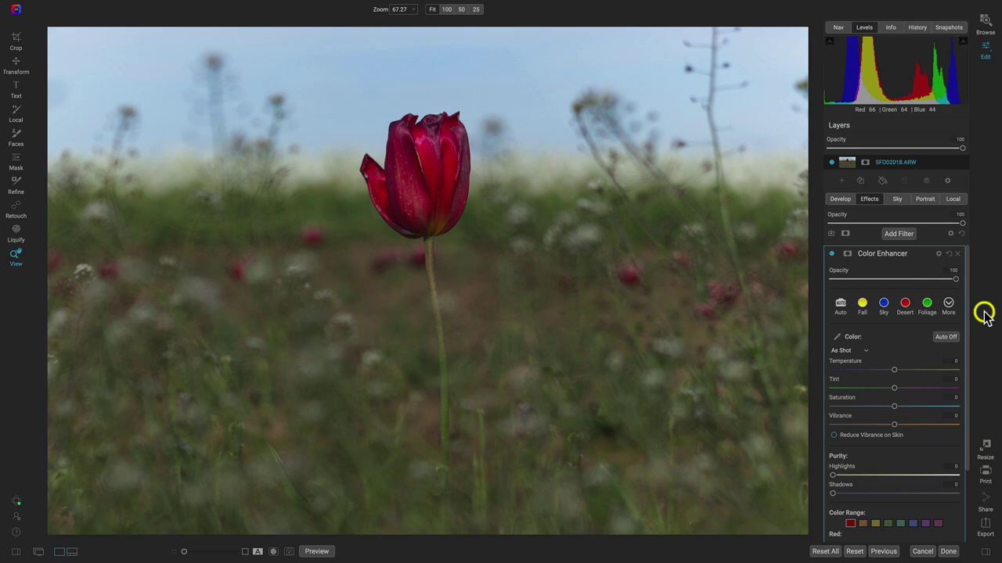
pyautogui.click(958, 254)
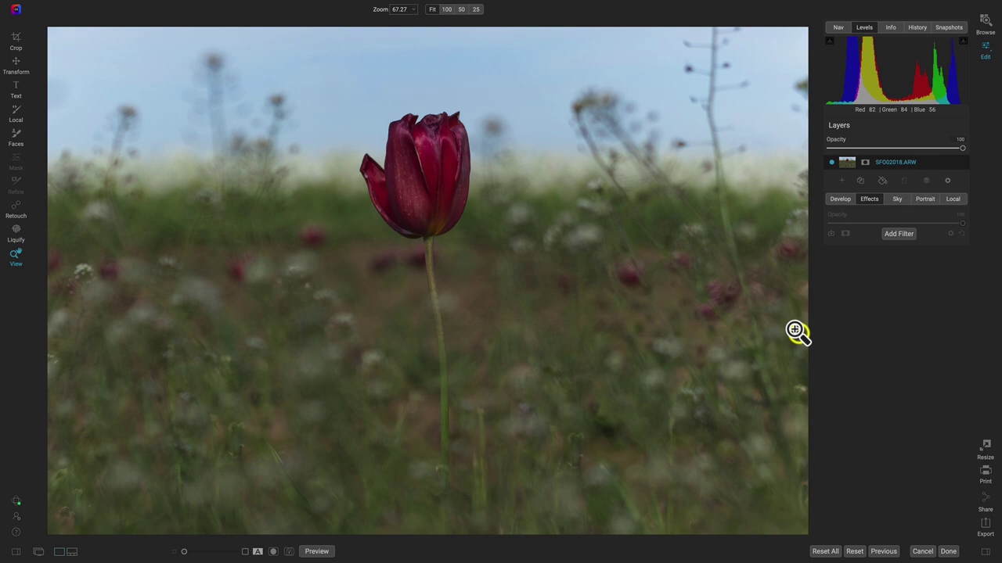
# - Compare the edited tulip photo with its original by toggling the preview off and on
pyautogui.hotkey('ctrl', 'p')
pyautogui.hotkey('ctrl', 'p')
pyautogui.hotkey('ctrl', 'p')
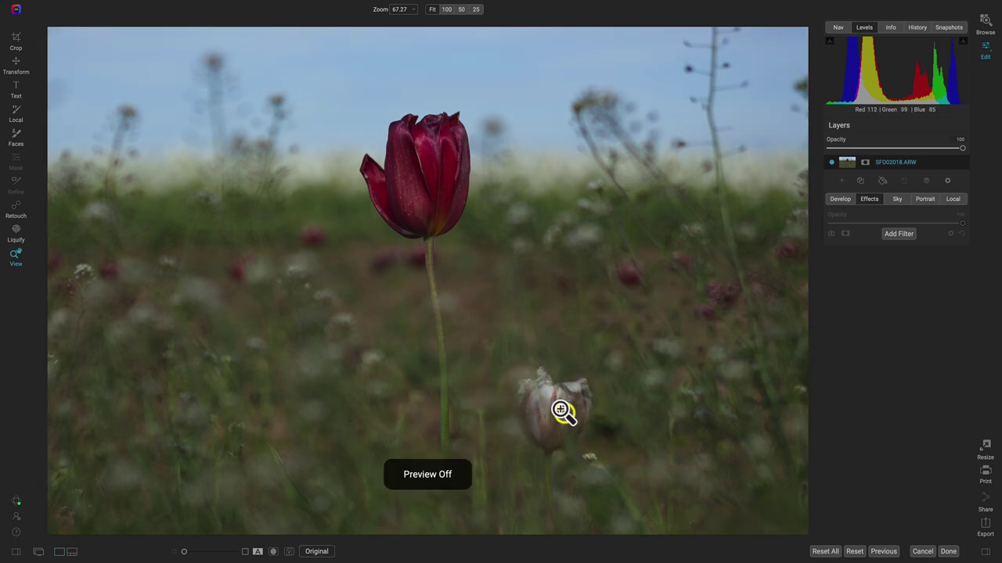
pyautogui.hotkey('ctrl', 'p')
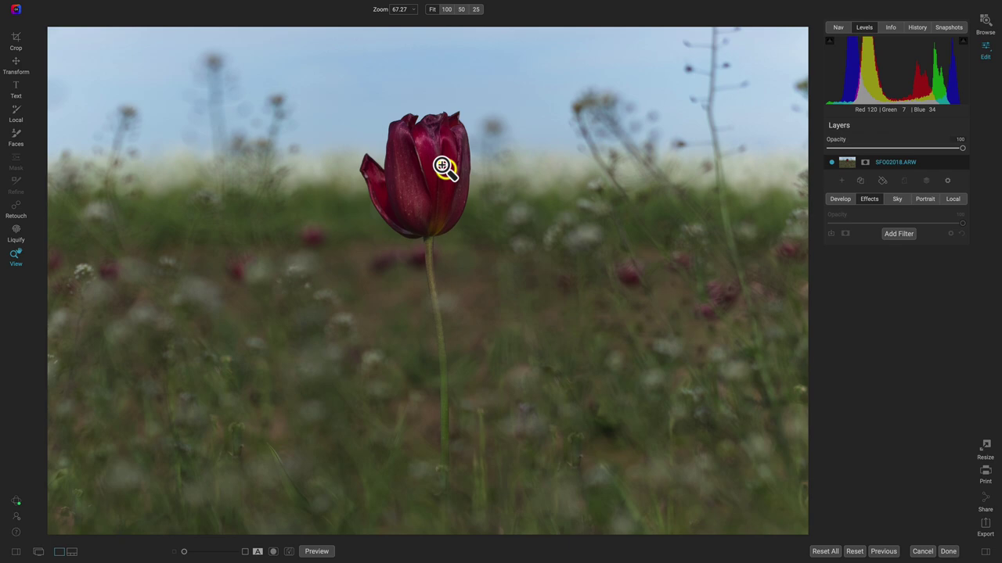
pyautogui.hotkey('ctrl', 'p')
pyautogui.hotkey('ctrl', 'p')
# - Set up a local adjustment named "Red Pop" with Exposure at 0 and Saturation at 40
pyautogui.click(955, 199)
pyautogui.click(896, 285)
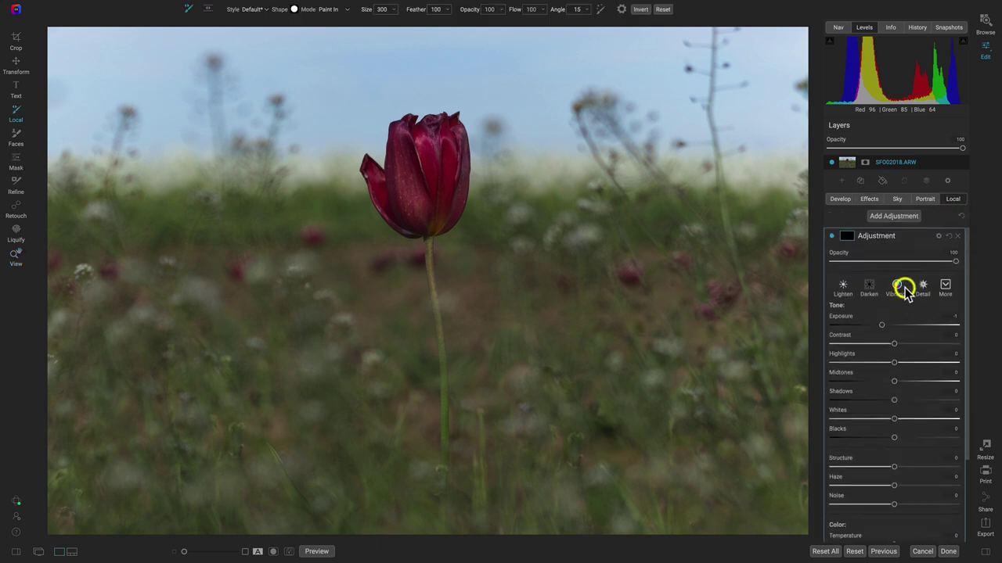
pyautogui.doubleClick(884, 239)
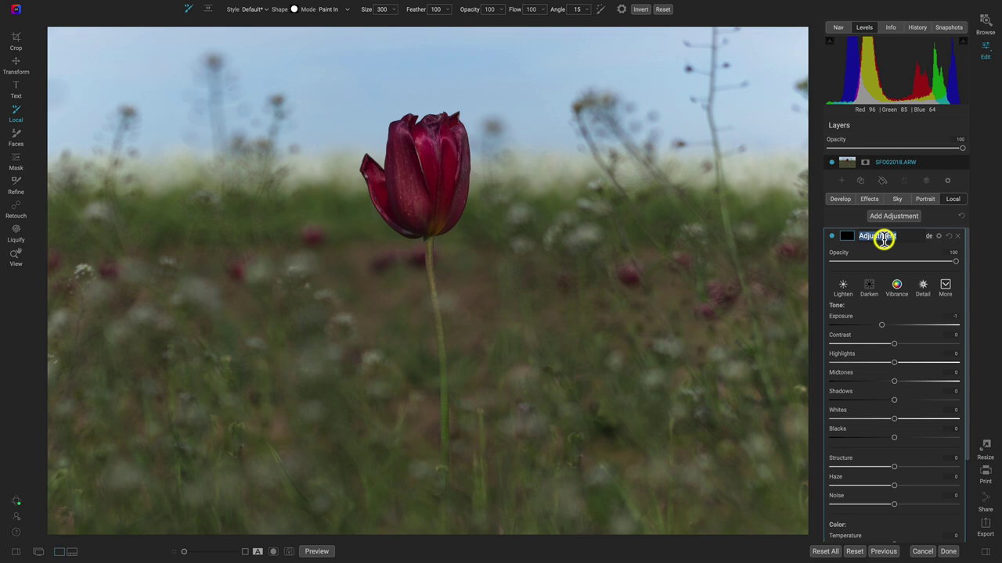
pyautogui.write('Red Pop')
pyautogui.press('Return')
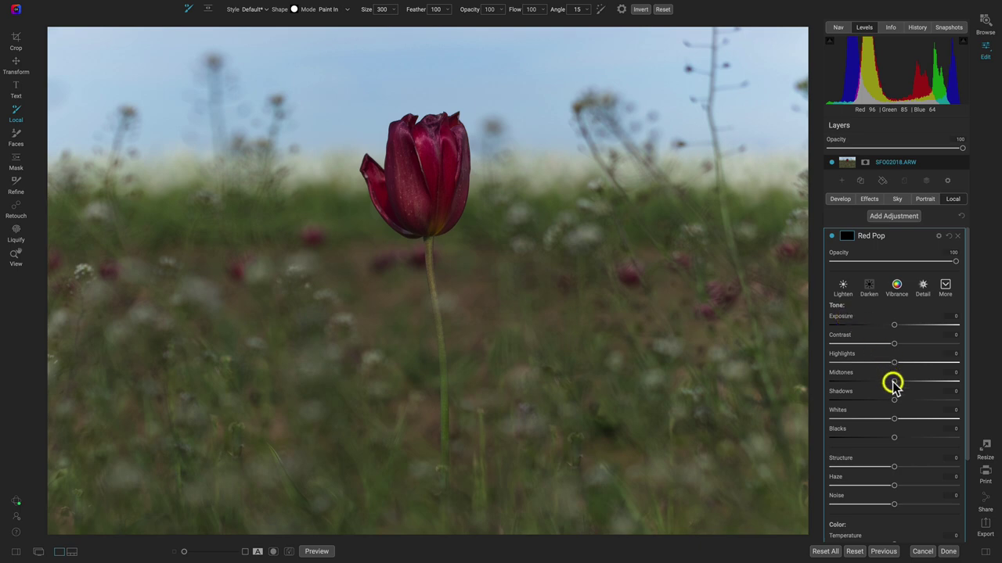
pyautogui.scroll(-3, 864, 446)
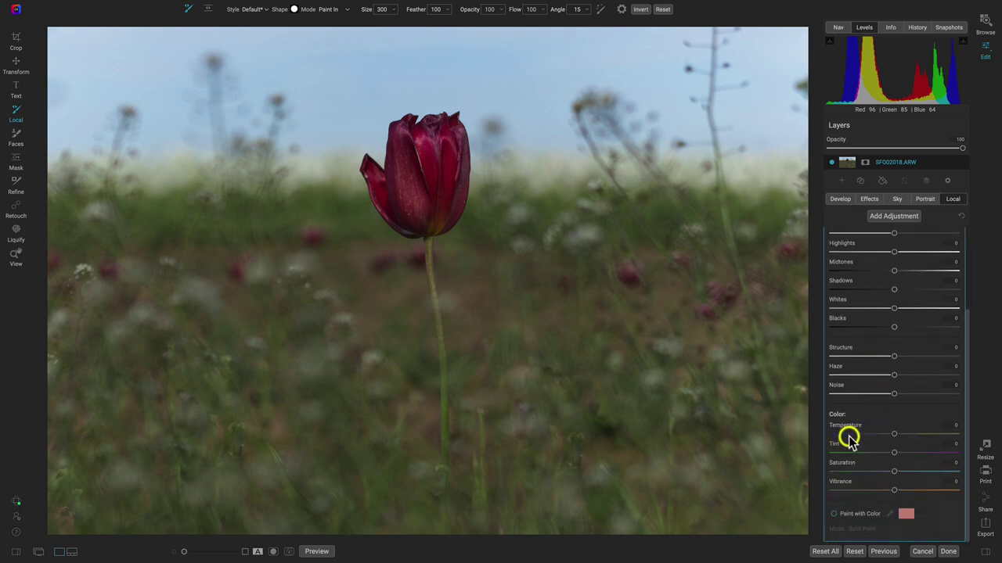
pyautogui.moveTo(895, 474); pyautogui.dragTo(920, 476)
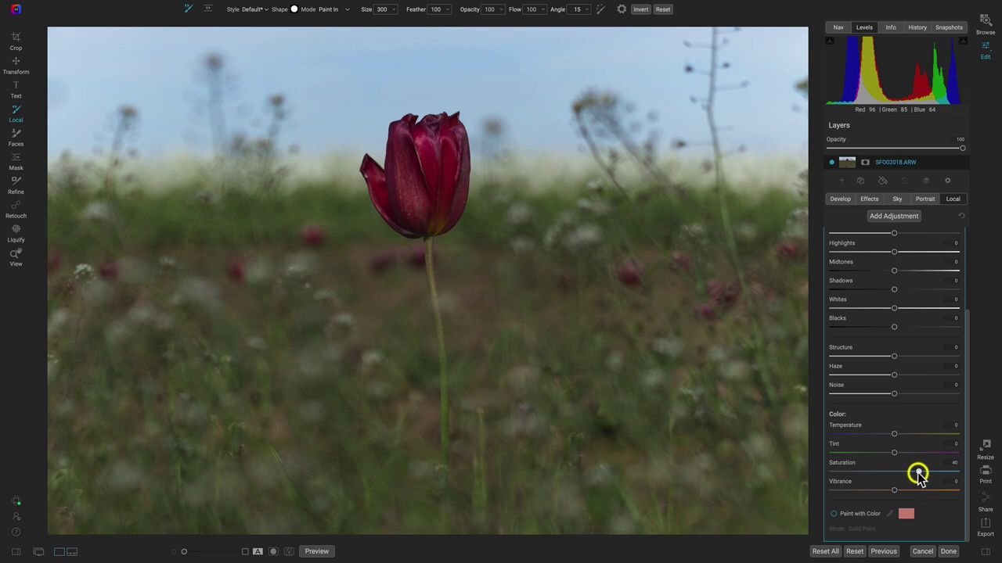
# - Enable Color Range masking on the Red Pop adjustment and inspect the resulting mask in black and white
pyautogui.scroll(3, 923, 407)
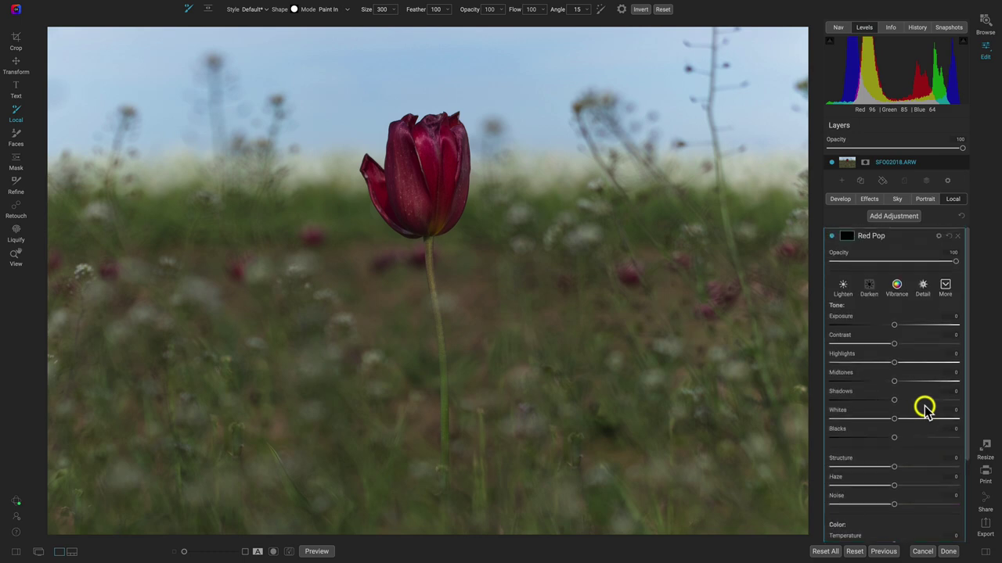
pyautogui.click(848, 237)
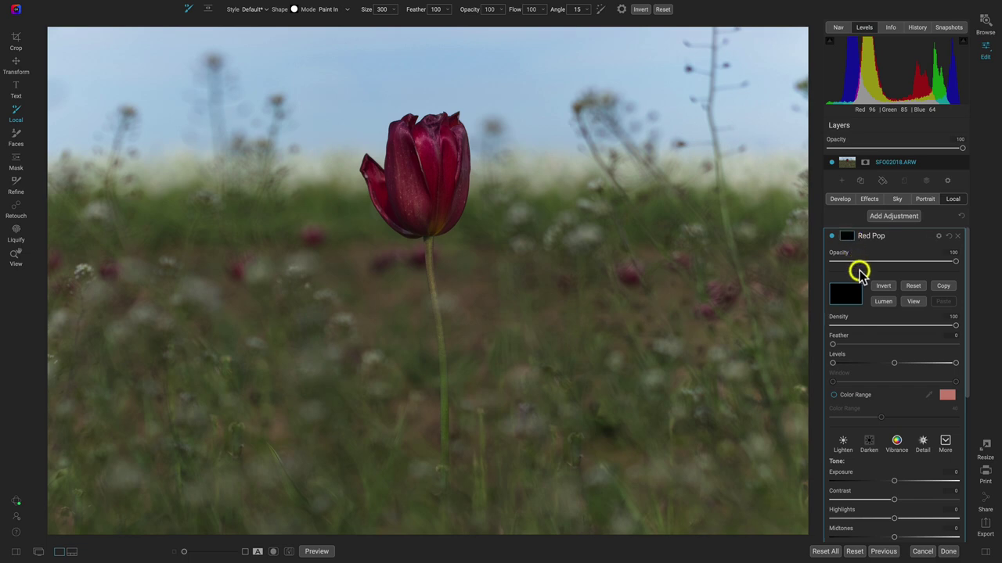
pyautogui.click(833, 395)
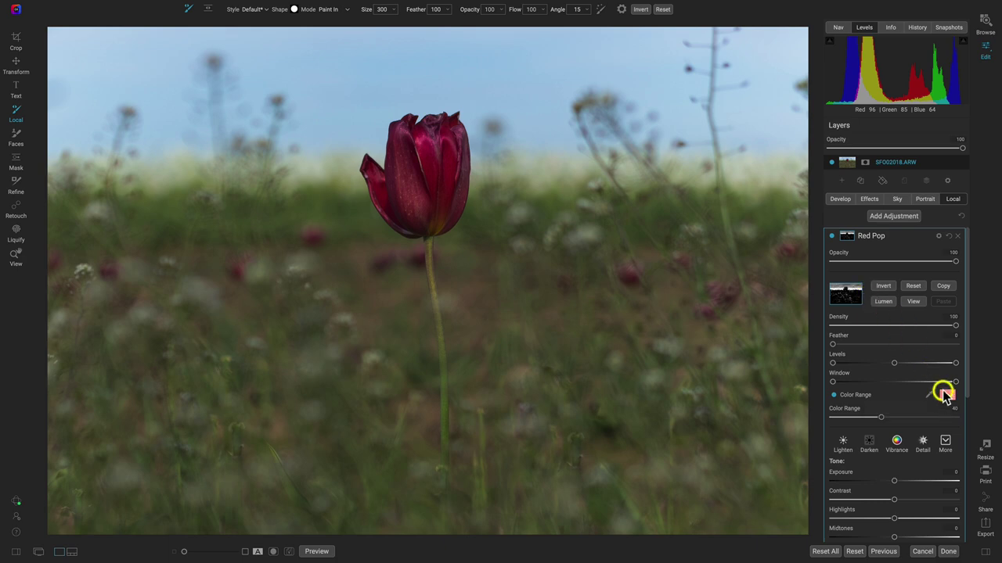
pyautogui.click(910, 304)
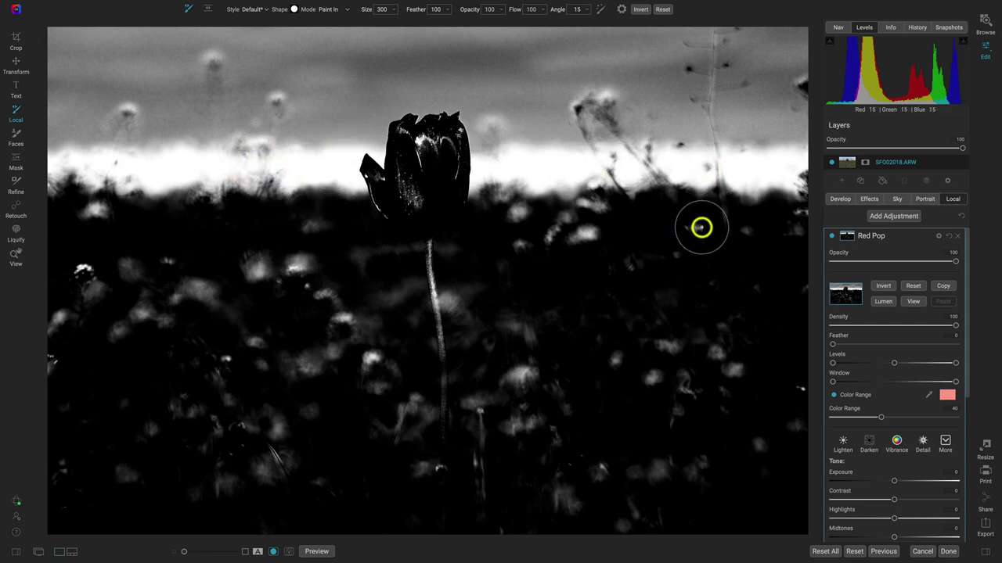
pyautogui.click(912, 301)
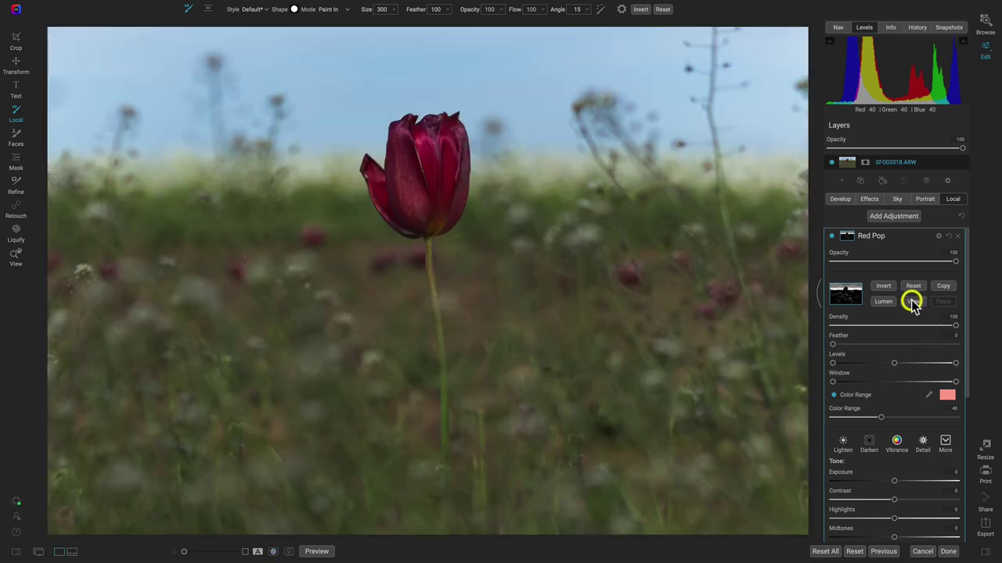
# - Sample the main tulip's dark red petal as the mask's Color Range color and display the mask
pyautogui.click(929, 396)
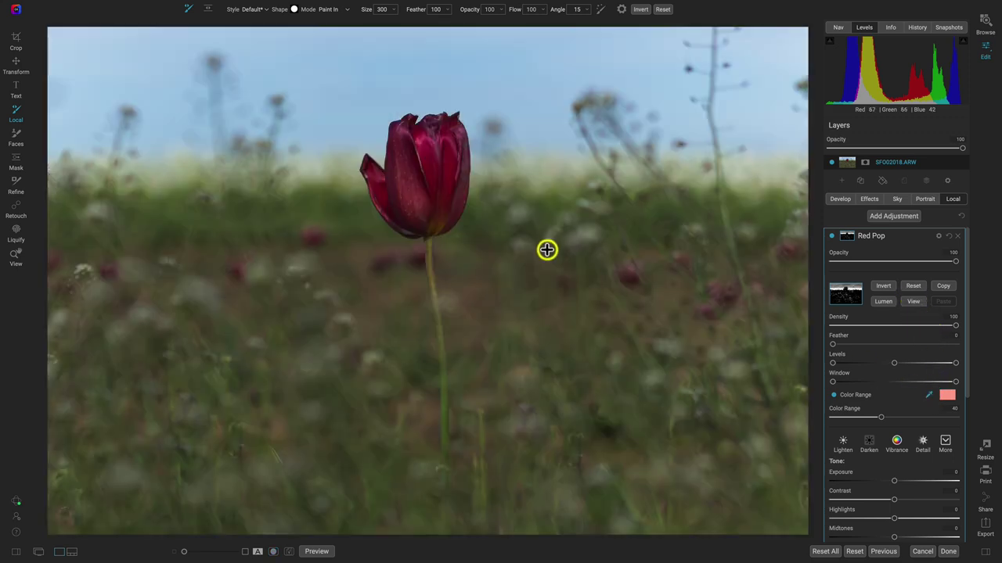
pyautogui.click(429, 162)
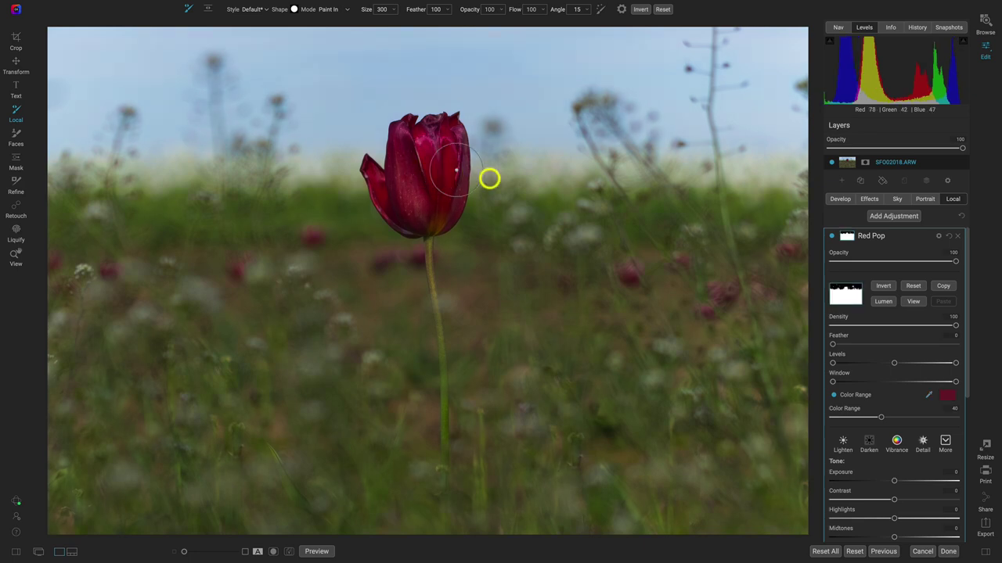
pyautogui.click(914, 302)
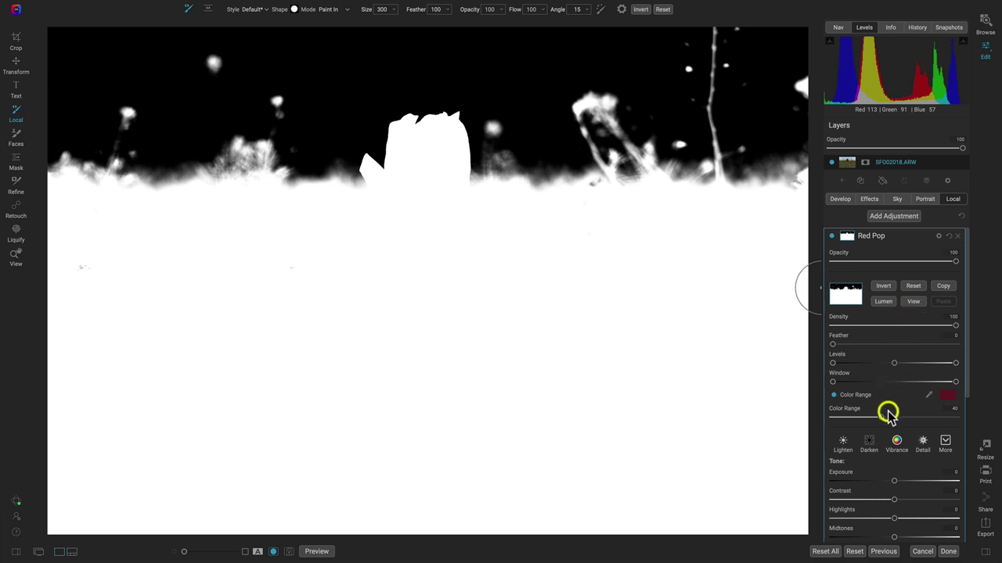
# - Narrow the Red Pop mask's Color Range to 9 and return to the photo view
pyautogui.moveTo(883, 419); pyautogui.dragTo(840, 418)
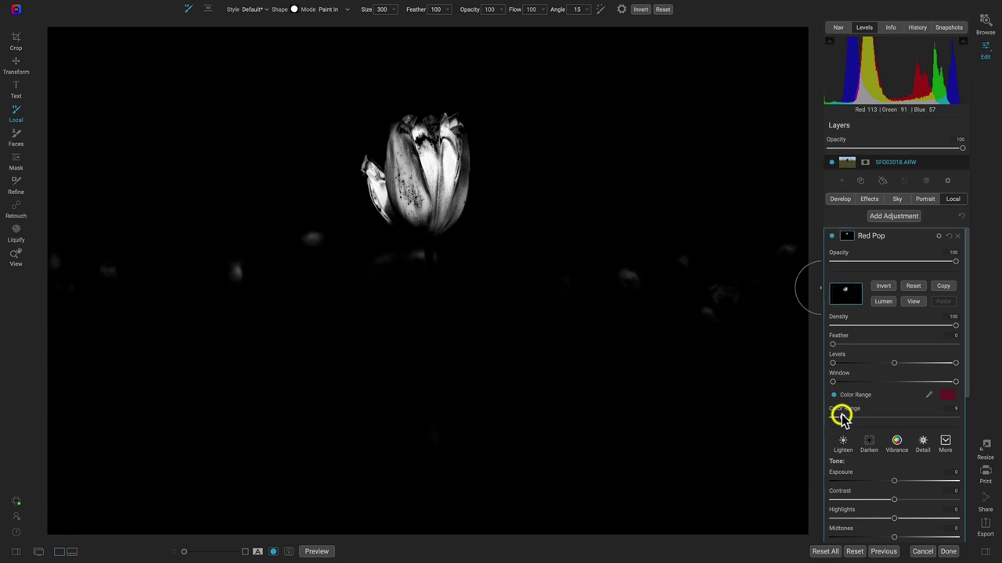
pyautogui.click(916, 302)
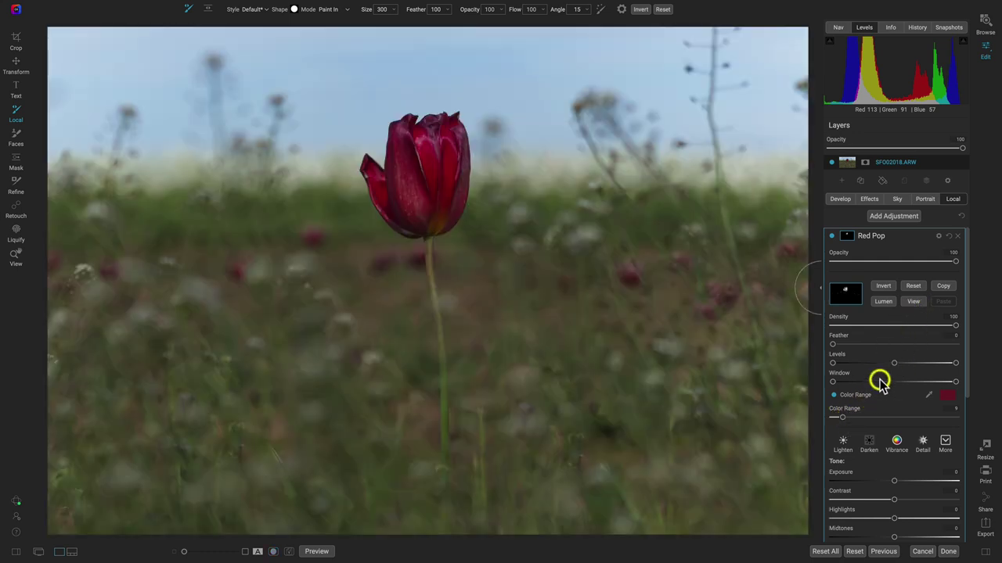
pyautogui.scroll(-6, 875, 398)
pyautogui.scroll(6, 874, 400)
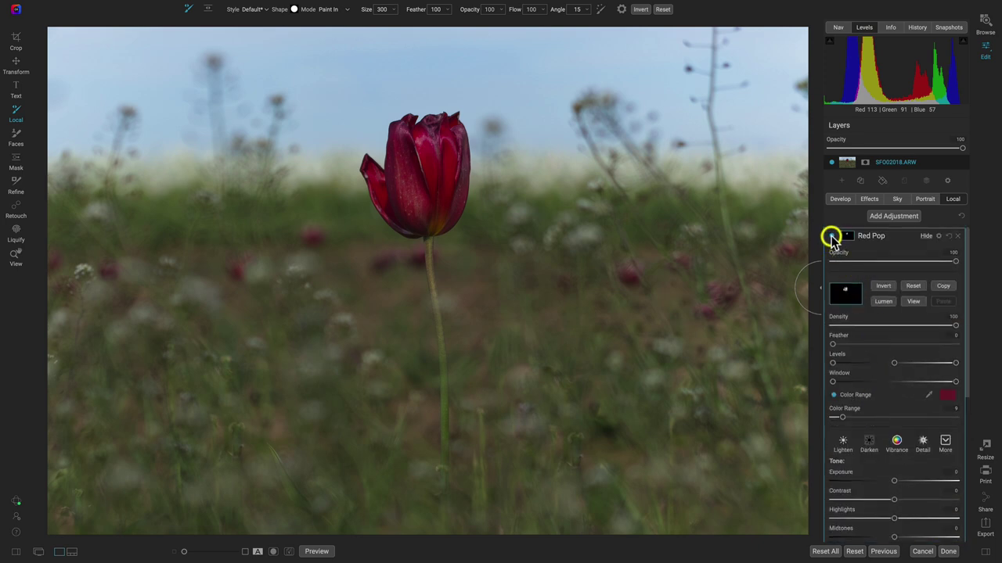
# - Compare the tulip with the Red Pop adjustment repeatedly turned off and on
pyautogui.click(831, 236)
pyautogui.click(831, 236)
pyautogui.click(831, 236)
pyautogui.click(831, 236)
pyautogui.click(831, 236)
pyautogui.click(831, 236)
pyautogui.press('z')
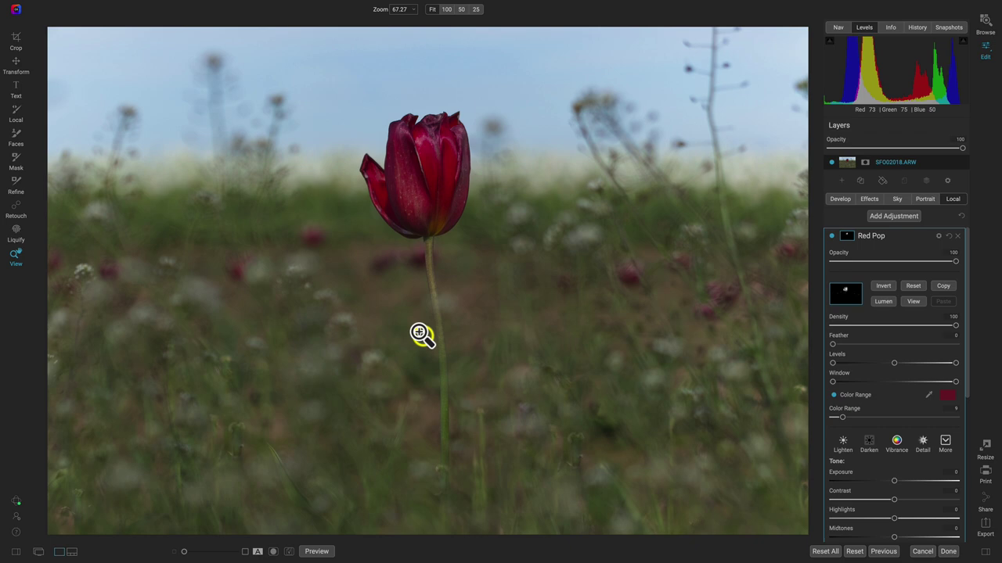
# - Display the Red Pop mask and paint out the background blooms right of the tulip with a size 700 brush
pyautogui.click(913, 302)
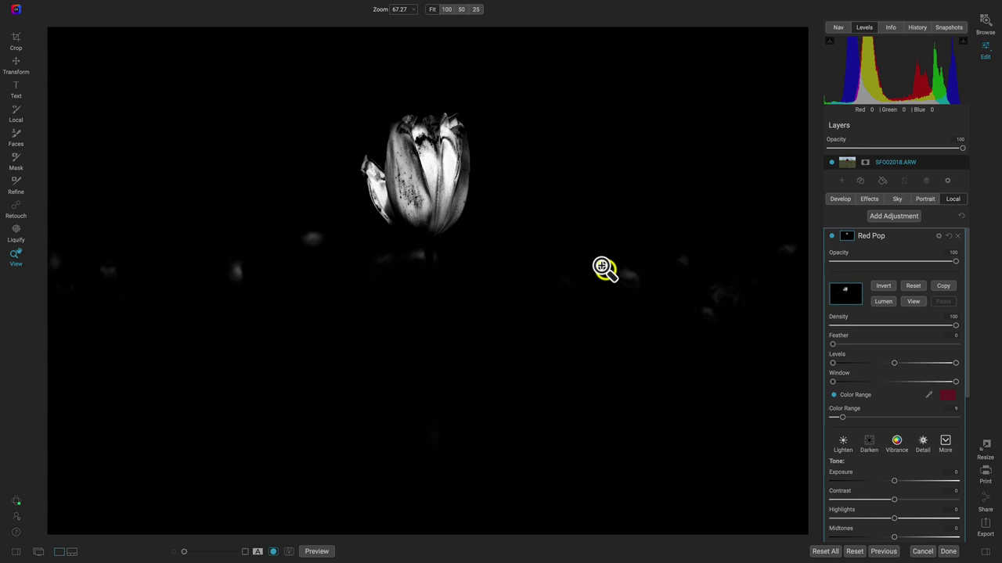
pyautogui.press('b')
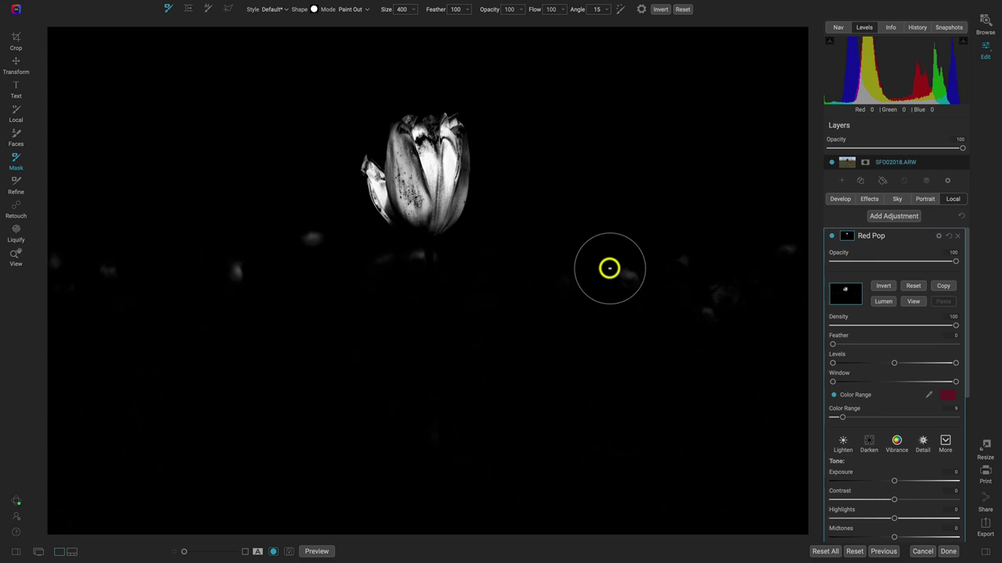
pyautogui.press(']')
pyautogui.press(']')
pyautogui.press(']')
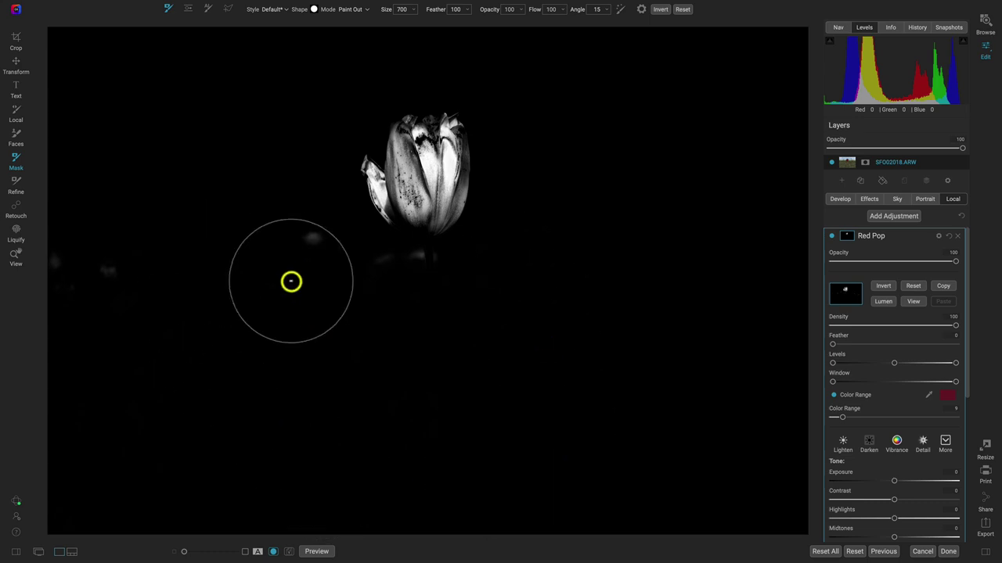
# - Paint out the remaining background blooms left of the tulip, varying the brush size between 300 and 600
pyautogui.press('[')
pyautogui.press('[')
pyautogui.press('[')
pyautogui.press('[')
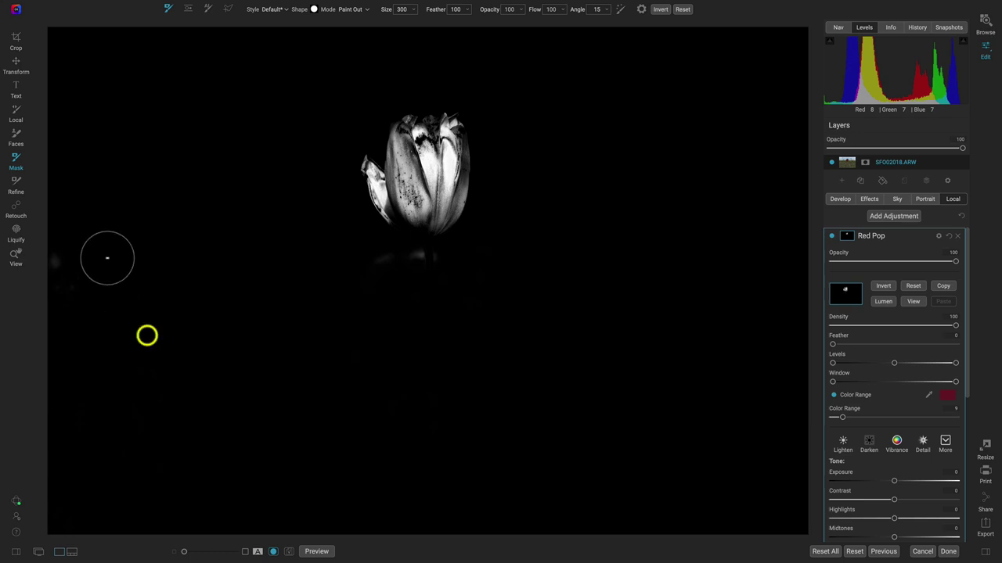
pyautogui.press(']')
pyautogui.press(']')
pyautogui.press(']')
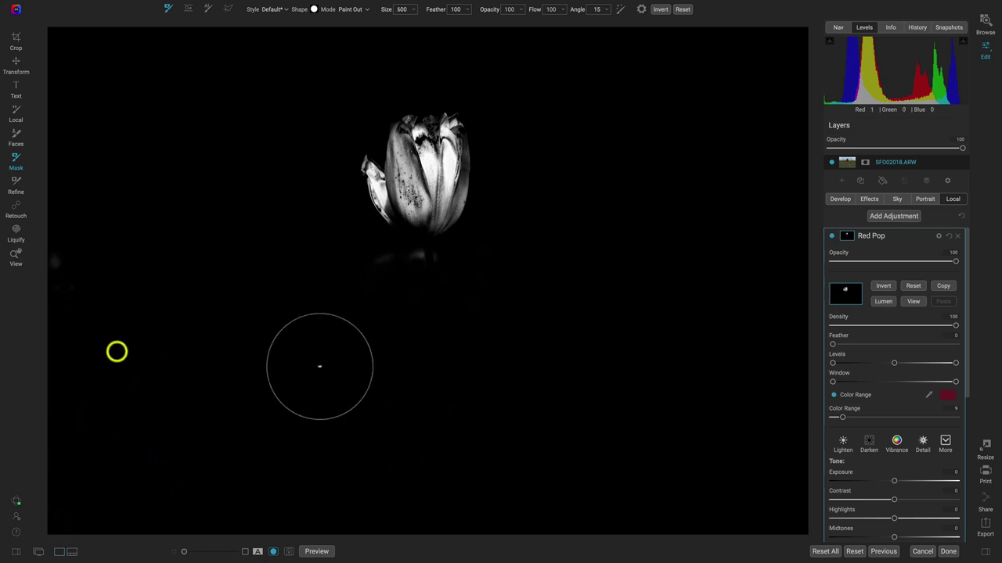
pyautogui.press('[')
pyautogui.press('[')
pyautogui.press('[')
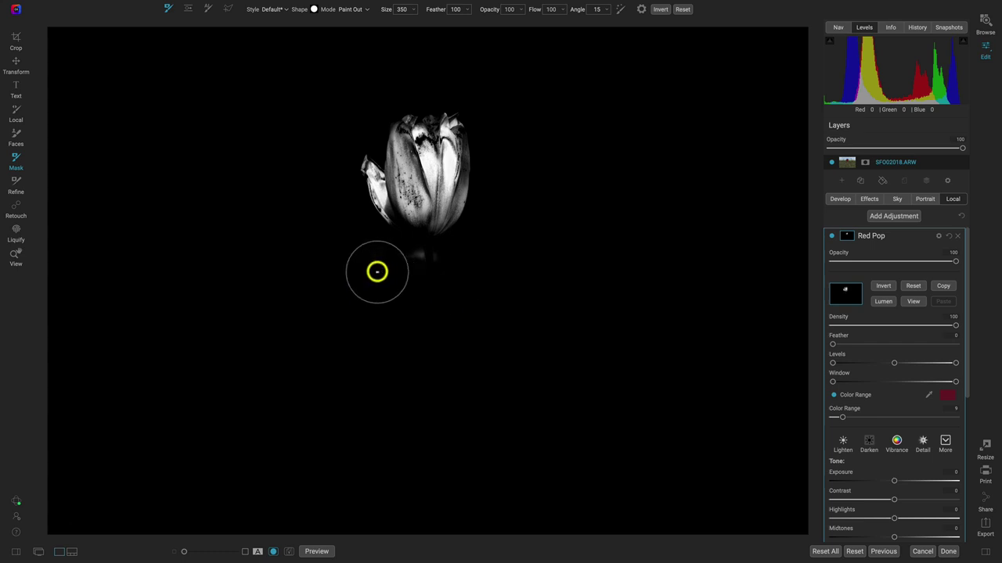
# - Paint out the leftover spots just beneath the tulip head with a size 125 brush
pyautogui.press('[')
pyautogui.press('[')
pyautogui.press('[')
pyautogui.moveTo(379, 257)
pyautogui.mouseDown()
pyautogui.moveTo(436, 274)
pyautogui.moveTo(439, 250)
pyautogui.moveTo(446, 274)
pyautogui.mouseUp()
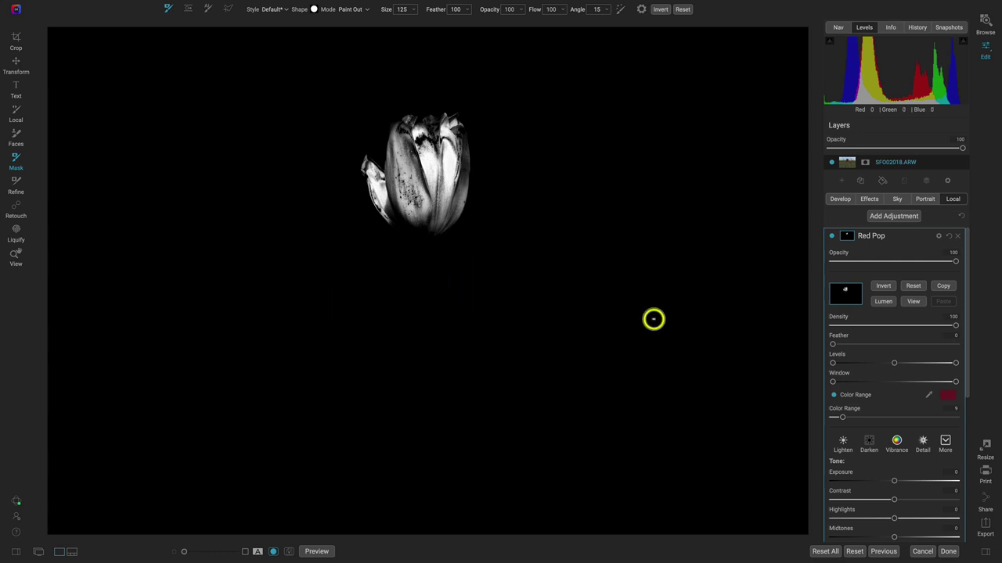
# - Return to the photo view and compare the tulip with Red Pop off and on
pyautogui.click(914, 302)
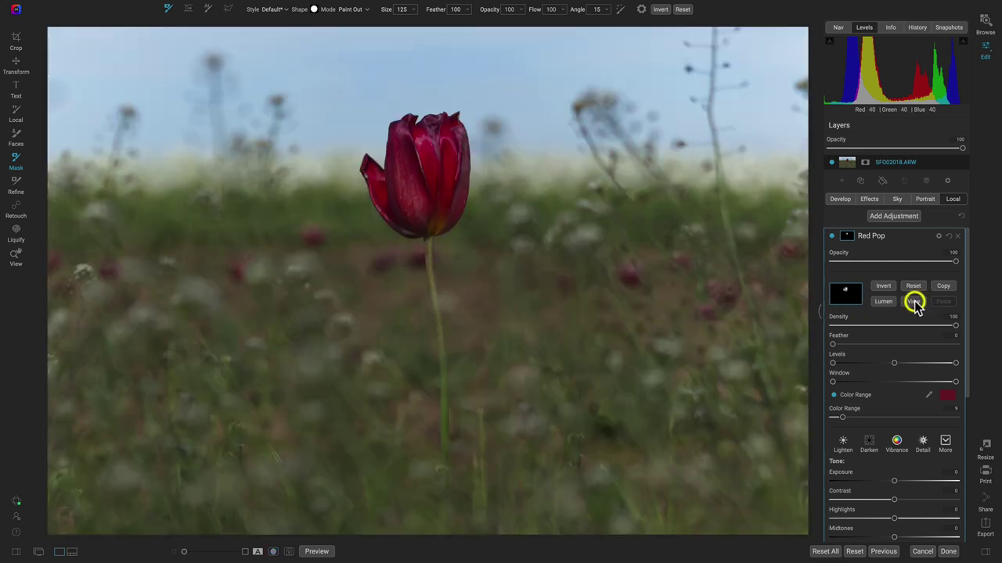
pyautogui.moveTo(831, 235)
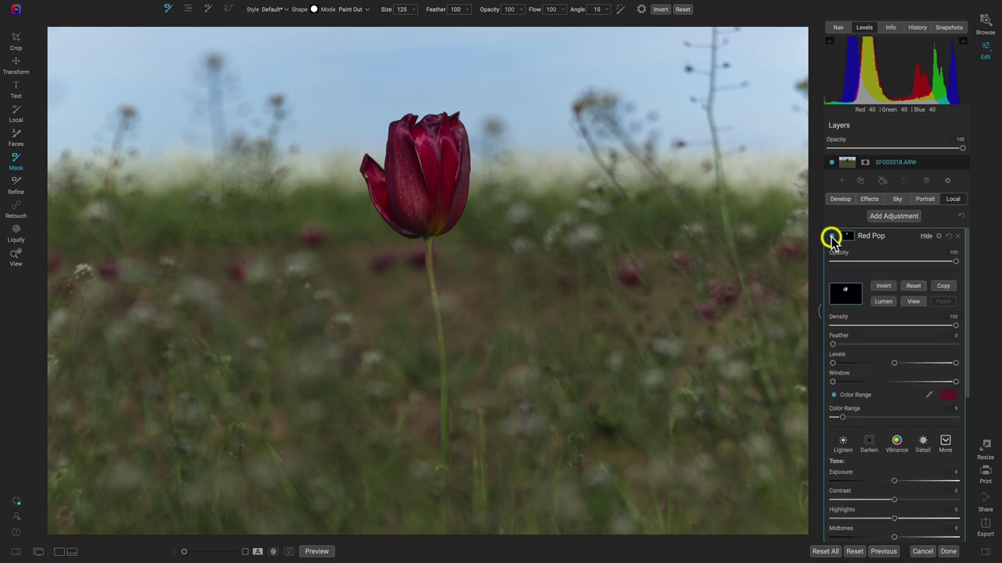
pyautogui.click(832, 237)
pyautogui.click(832, 237)
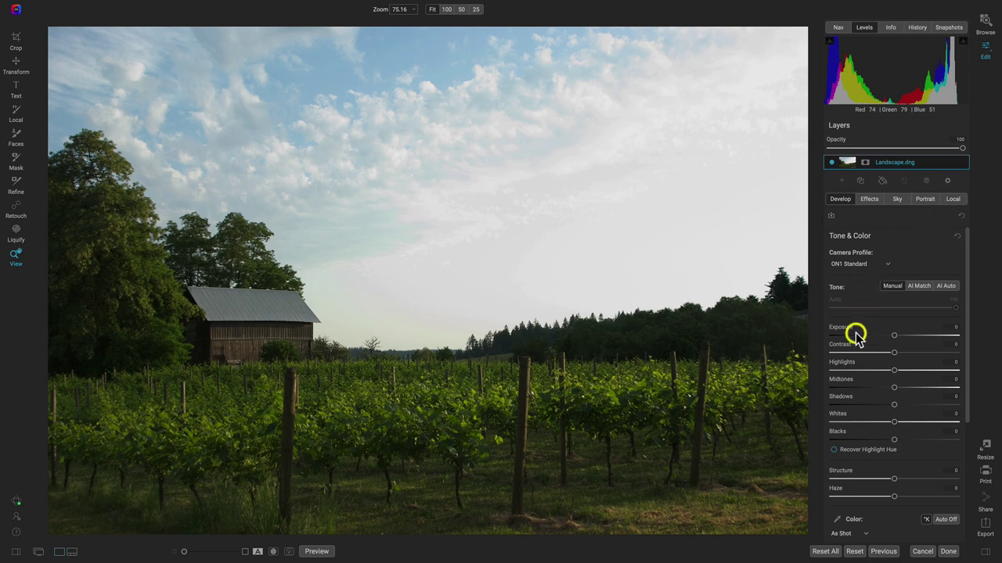
# - Raise the Saturation of Landscape.dng to 26 in the develop settings
pyautogui.scroll(-5, 856, 335)
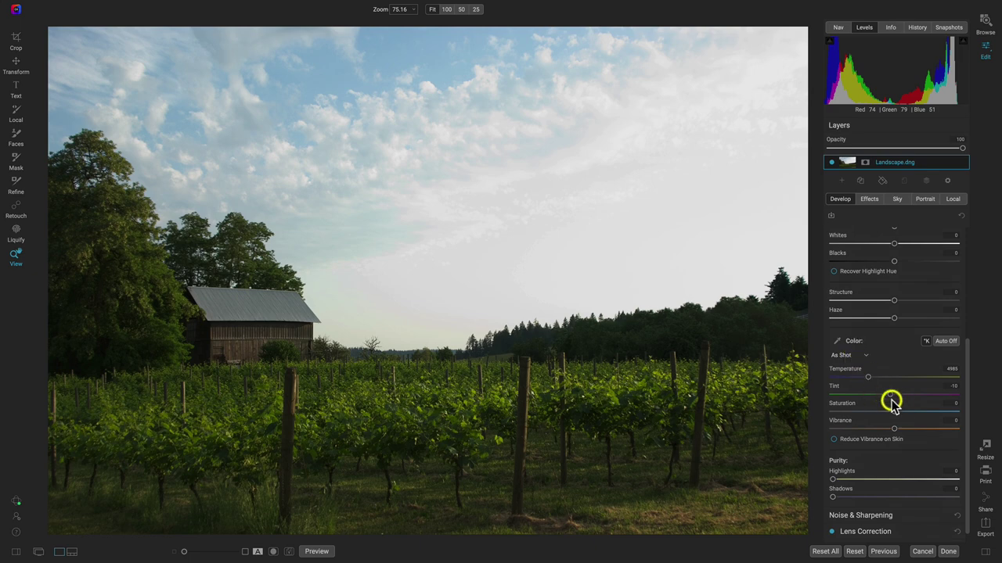
pyautogui.moveTo(894, 412)
pyautogui.mouseDown()
pyautogui.moveTo(827, 414)
pyautogui.moveTo(910, 419)
pyautogui.mouseUp()
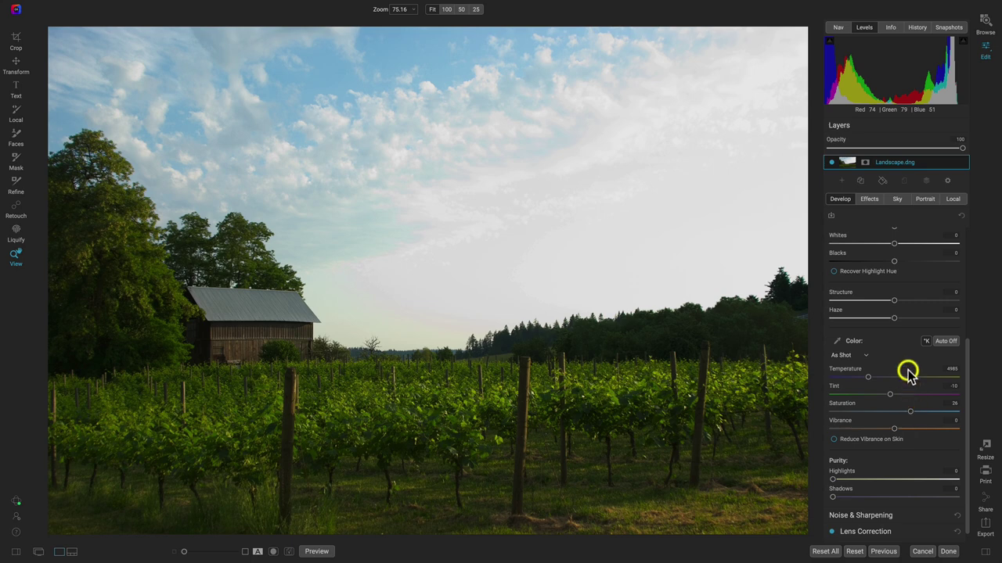
pyautogui.scroll(5, 909, 417)
# - Add an HDR Look filter to the vineyard photo and apply its Surreal style
pyautogui.click(870, 198)
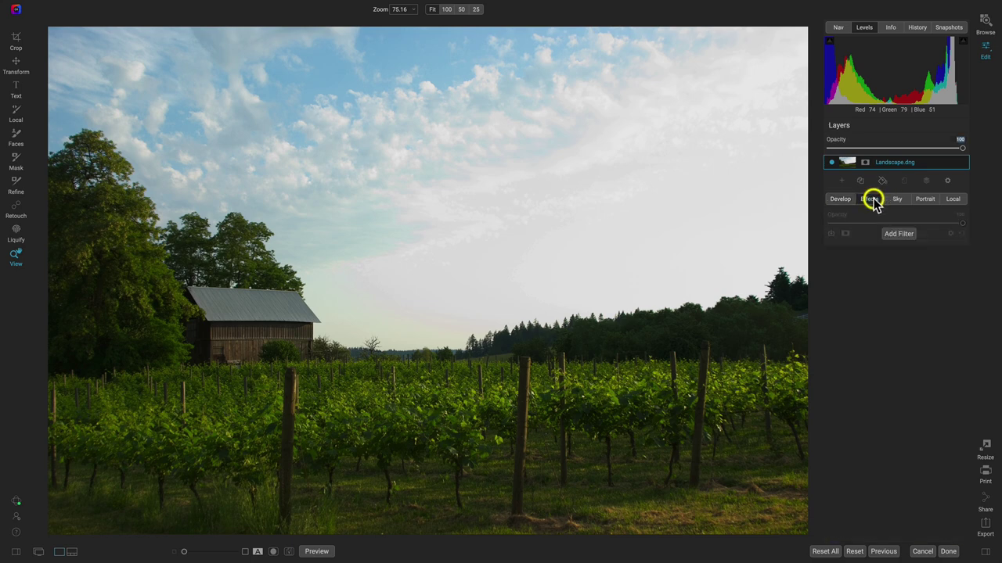
pyautogui.click(892, 233)
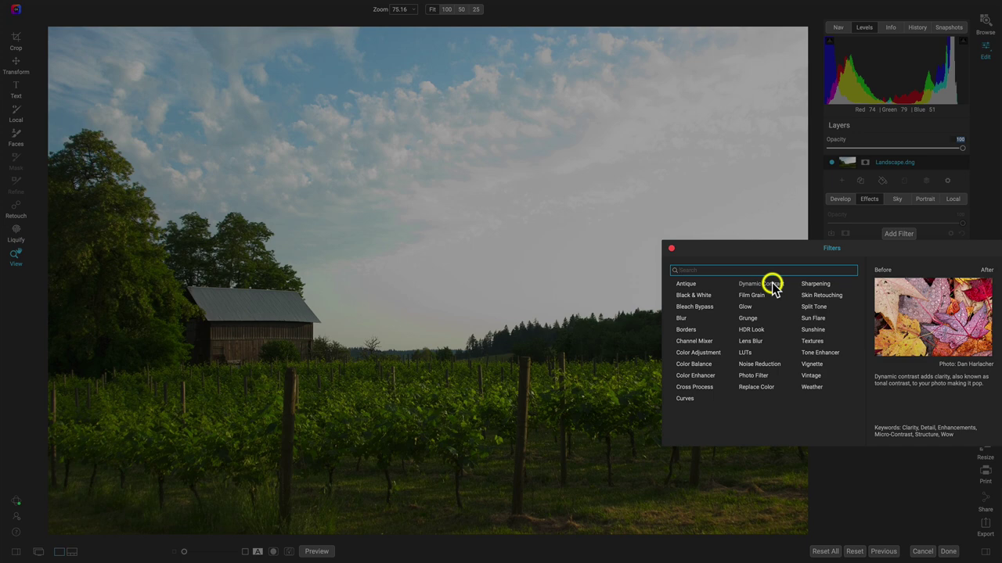
pyautogui.click(751, 329)
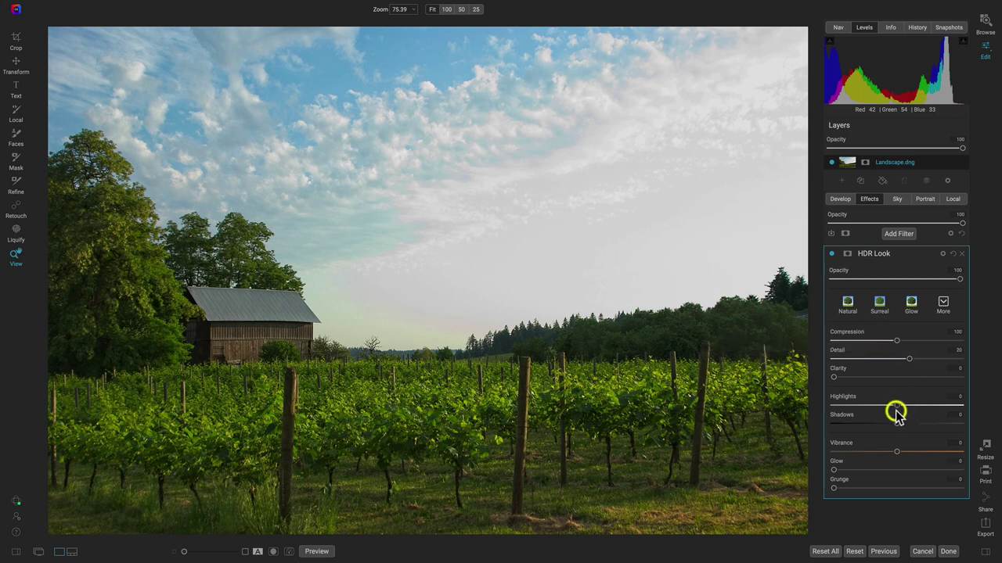
pyautogui.moveTo(834, 469)
pyautogui.mouseDown()
pyautogui.moveTo(939, 474)
pyautogui.moveTo(823, 468)
pyautogui.mouseUp()
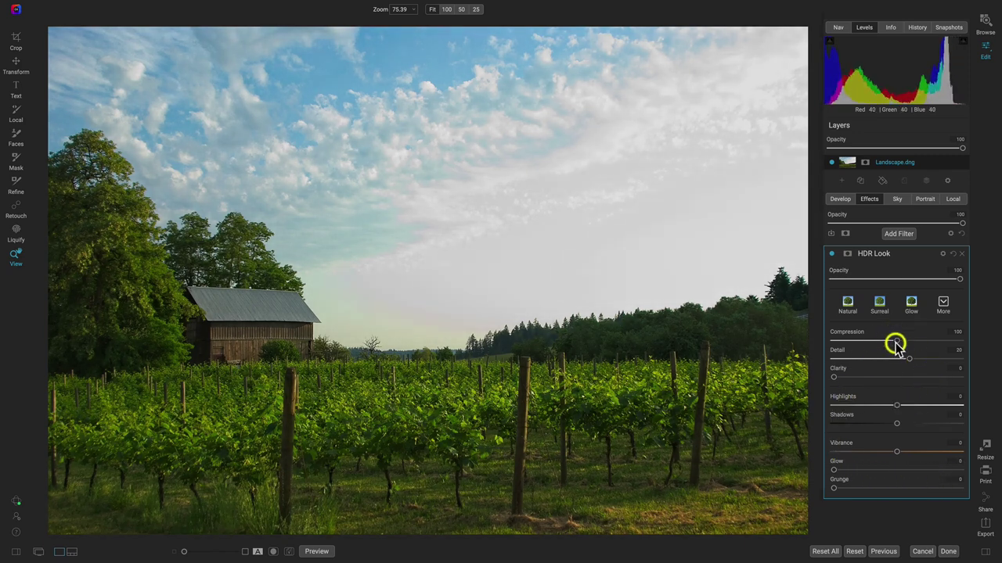
pyautogui.click(879, 302)
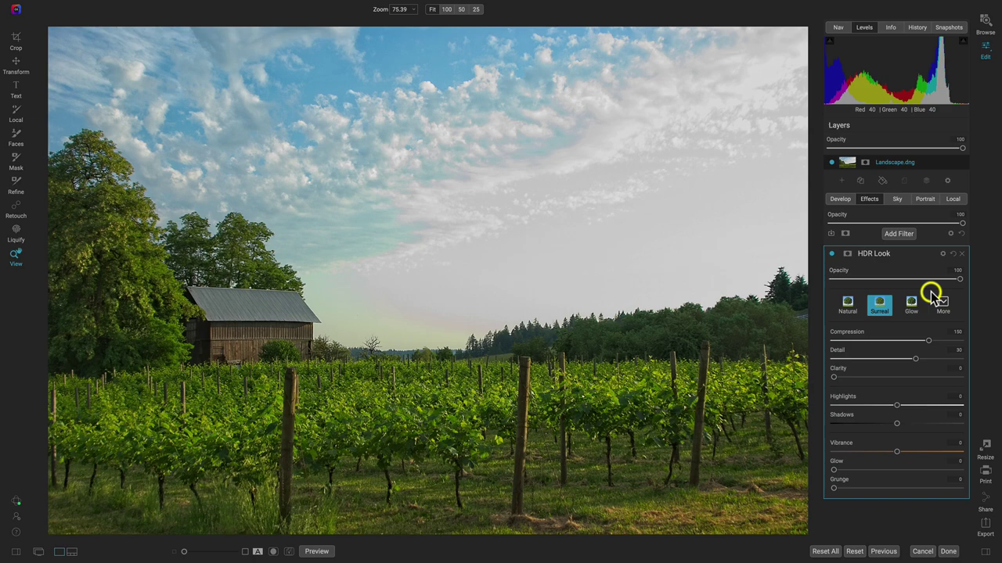
# - Compare the vineyard photo with the HDR Look filter turned off and on
pyautogui.click(831, 253)
pyautogui.click(831, 254)
pyautogui.click(831, 253)
pyautogui.click(831, 254)
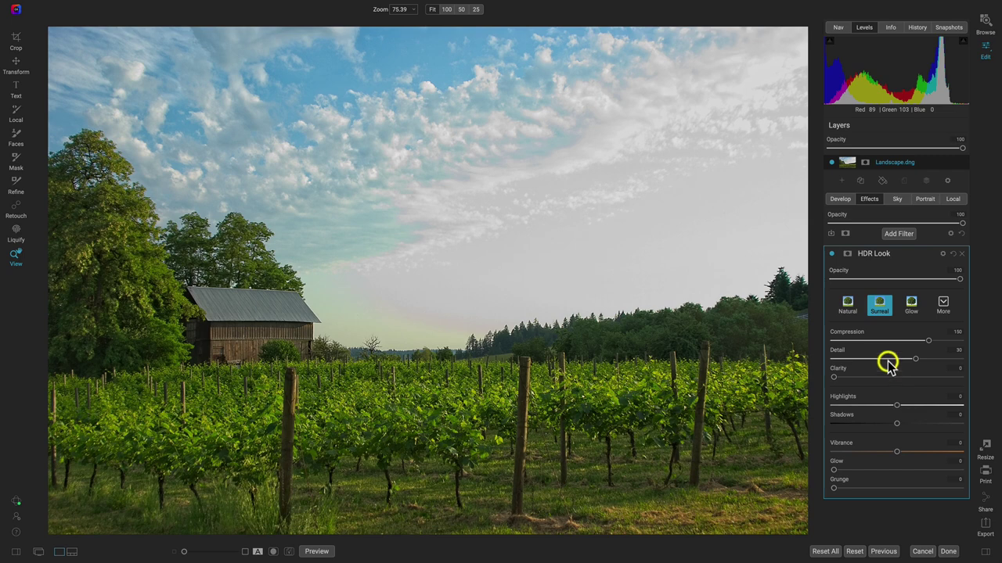
# - Create a luminosity mask for the HDR Look filter, display it in black and white, and invert it
pyautogui.click(847, 254)
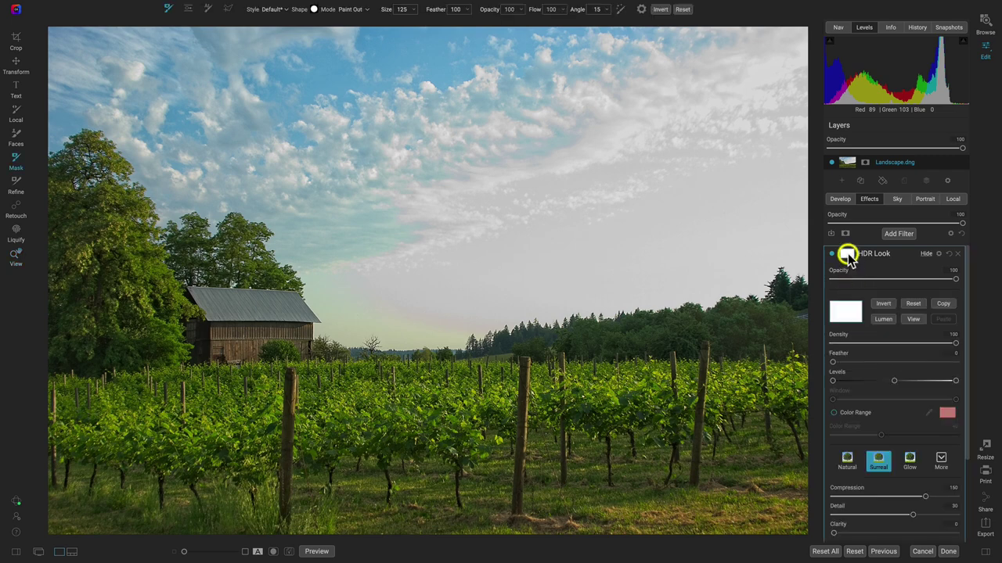
pyautogui.click(884, 320)
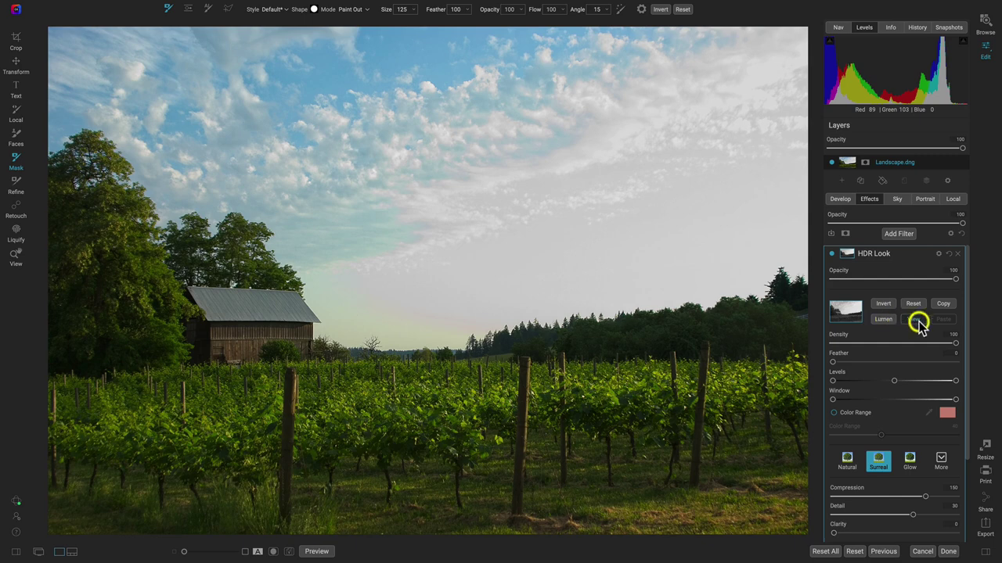
pyautogui.click(914, 320)
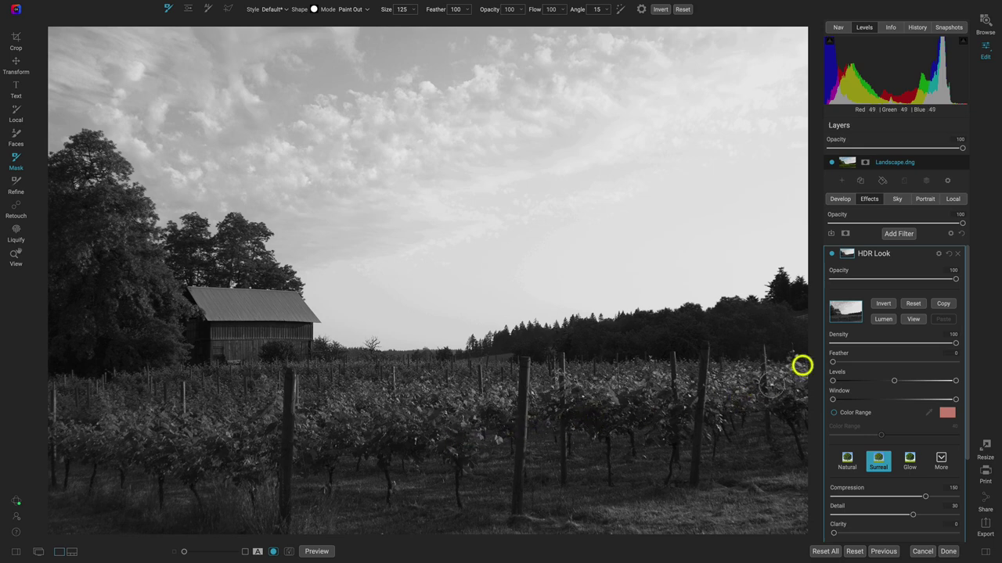
pyautogui.click(883, 304)
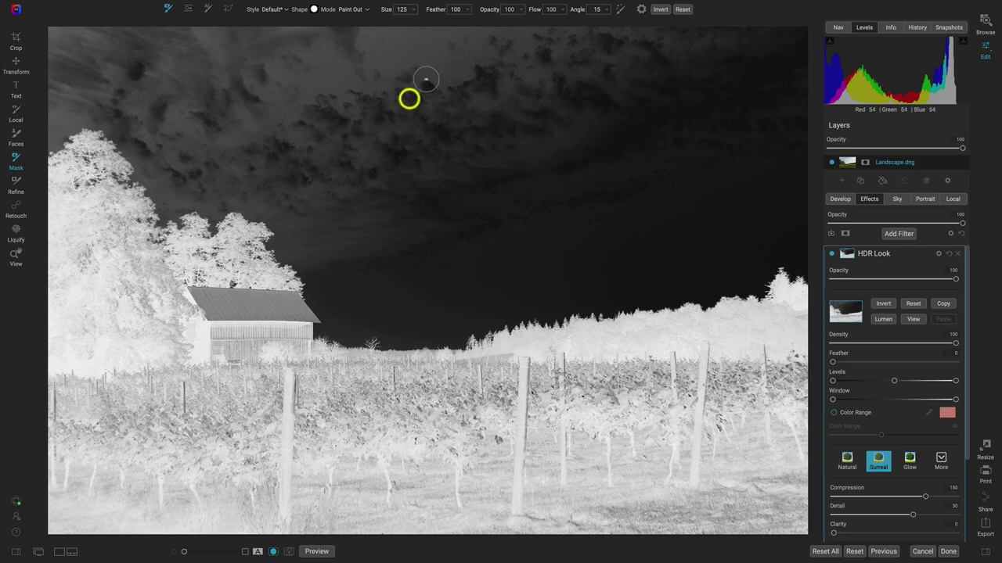
pyautogui.press('z')
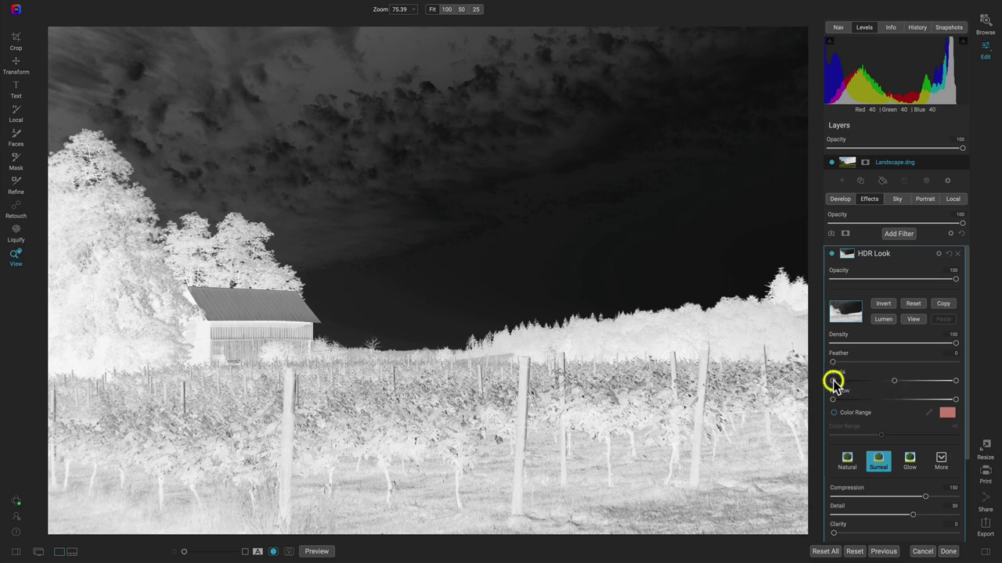
# - Try out the left and middle Levels handles on the inverted luminosity mask
pyautogui.moveTo(832, 380); pyautogui.dragTo(862, 383)
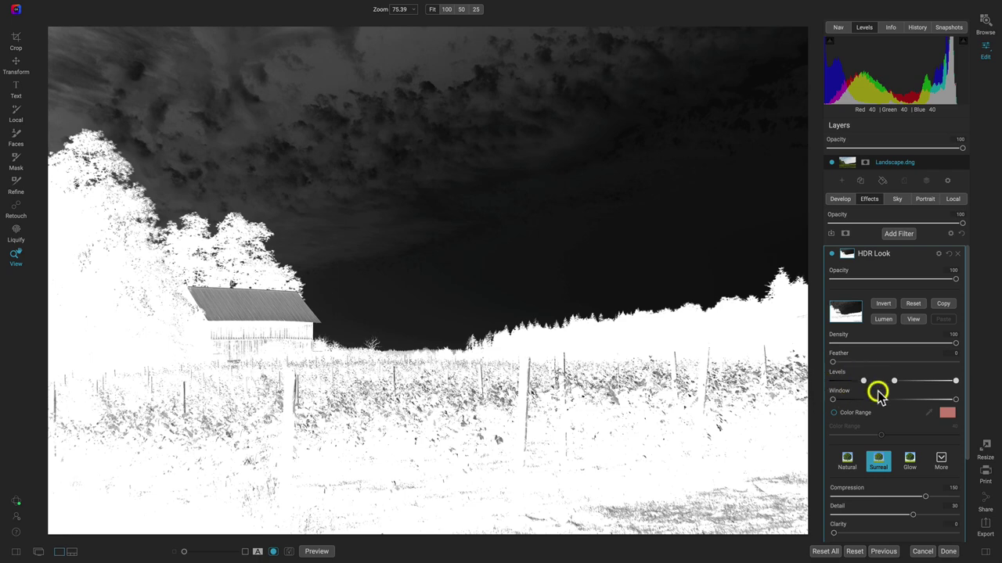
pyautogui.moveTo(870, 382); pyautogui.dragTo(829, 382)
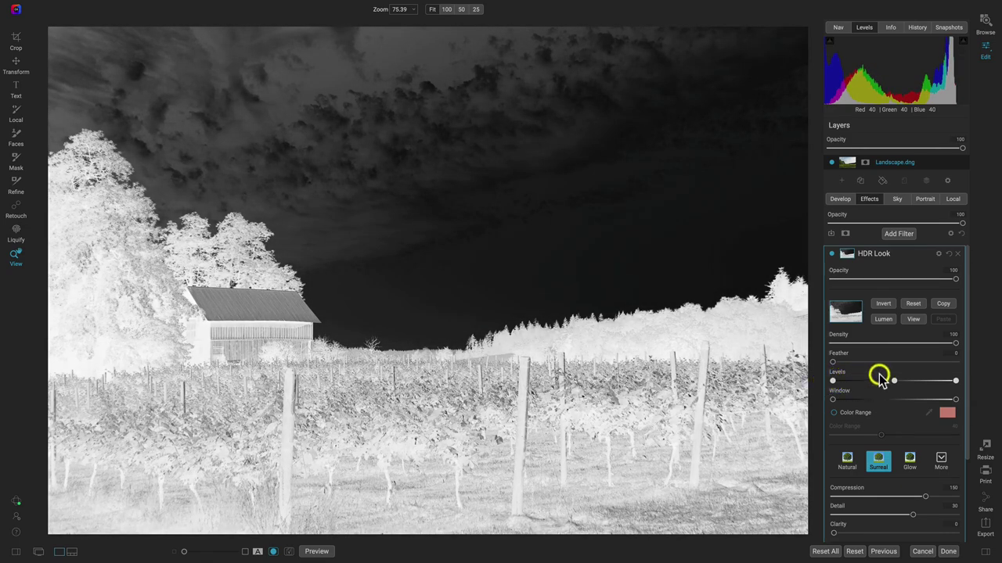
pyautogui.moveTo(893, 380); pyautogui.dragTo(924, 383)
pyautogui.moveTo(840, 375); pyautogui.dragTo(894, 383)
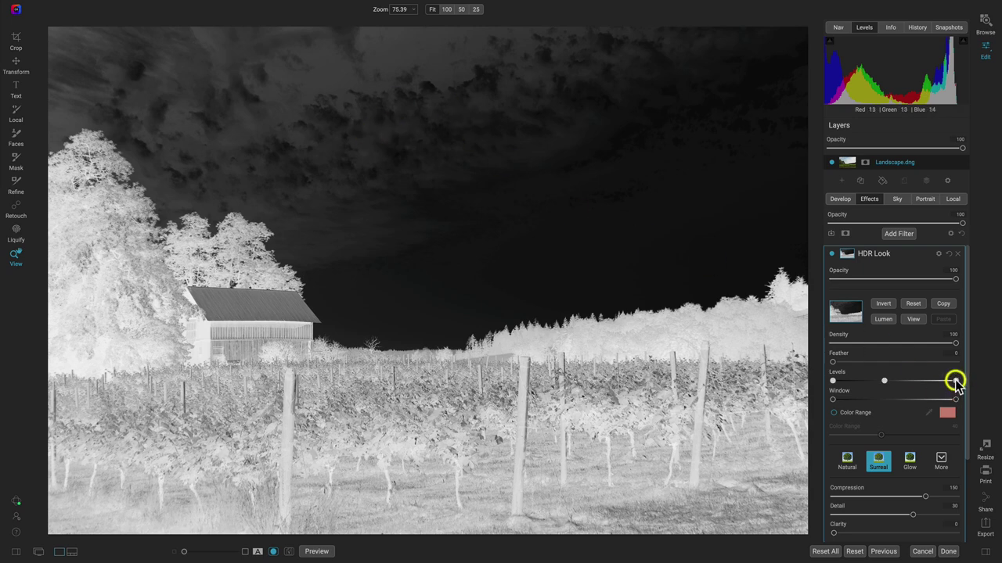
# - Bring the mask's outer Levels handles close together near the middle to turn the sky black and the foreground white
pyautogui.moveTo(953, 381); pyautogui.dragTo(907, 378)
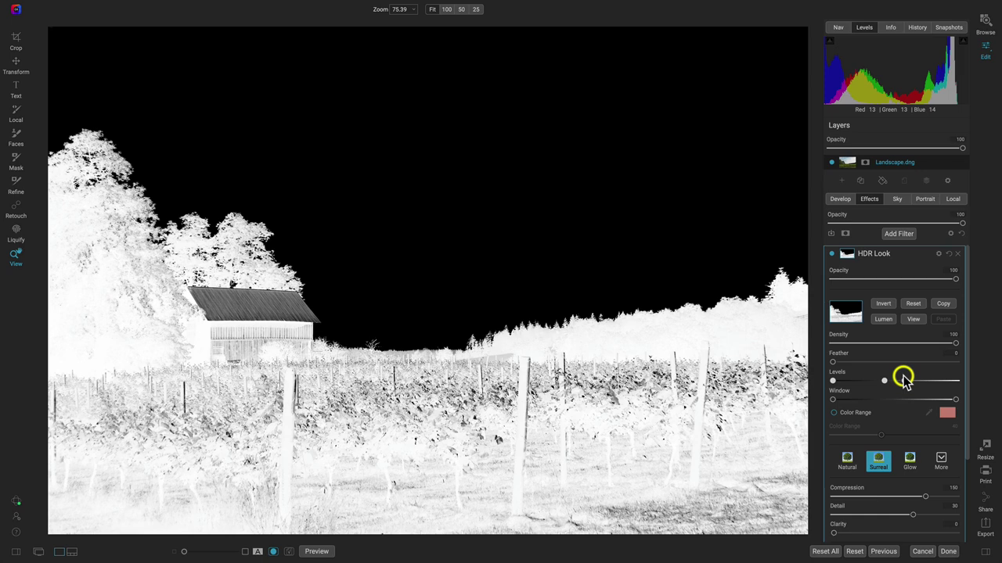
pyautogui.moveTo(832, 382); pyautogui.dragTo(897, 387)
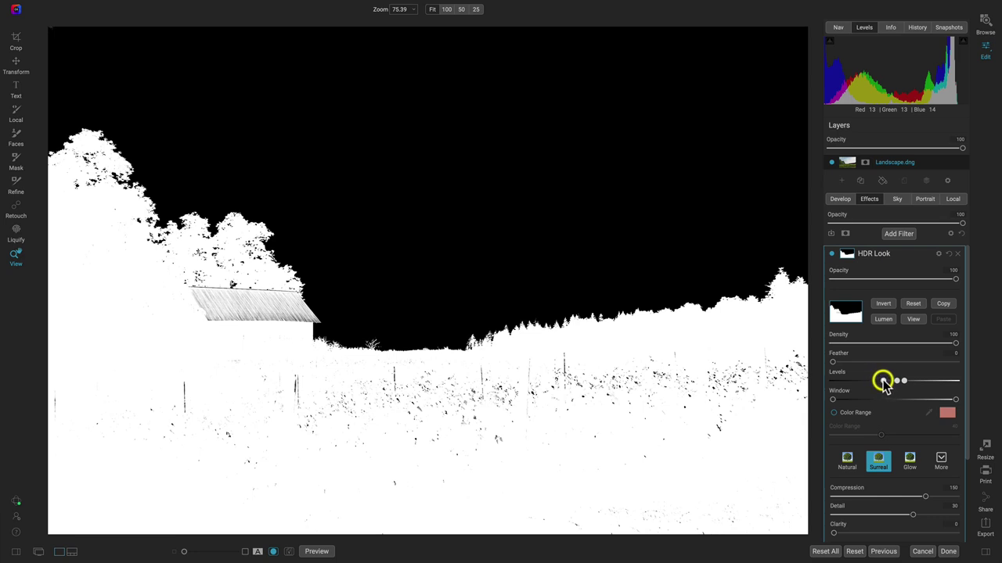
pyautogui.moveTo(889, 383); pyautogui.dragTo(894, 384)
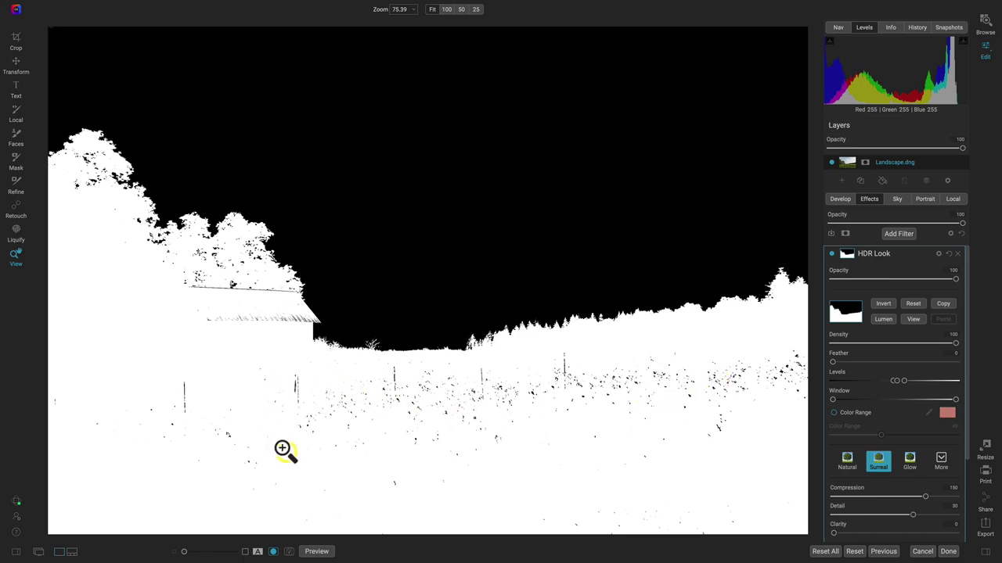
# - Return to the photo view and compare the masked HDR Look filter off and on
pyautogui.click(912, 318)
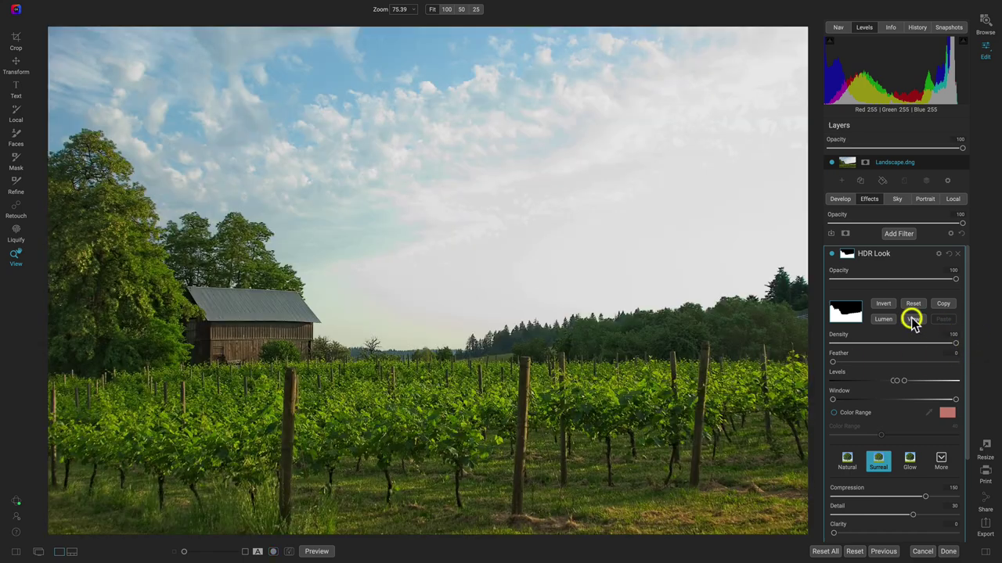
pyautogui.click(831, 255)
pyautogui.click(831, 255)
pyautogui.click(831, 255)
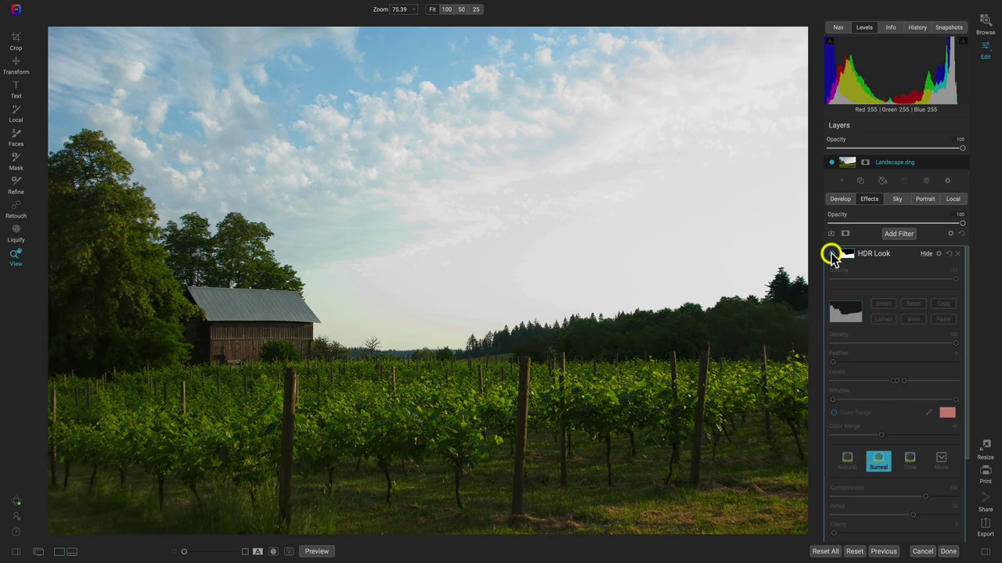
# - Raise the HDR Look filter's Vibrance to about 25 and compare the masked filter off and on
pyautogui.click(831, 255)
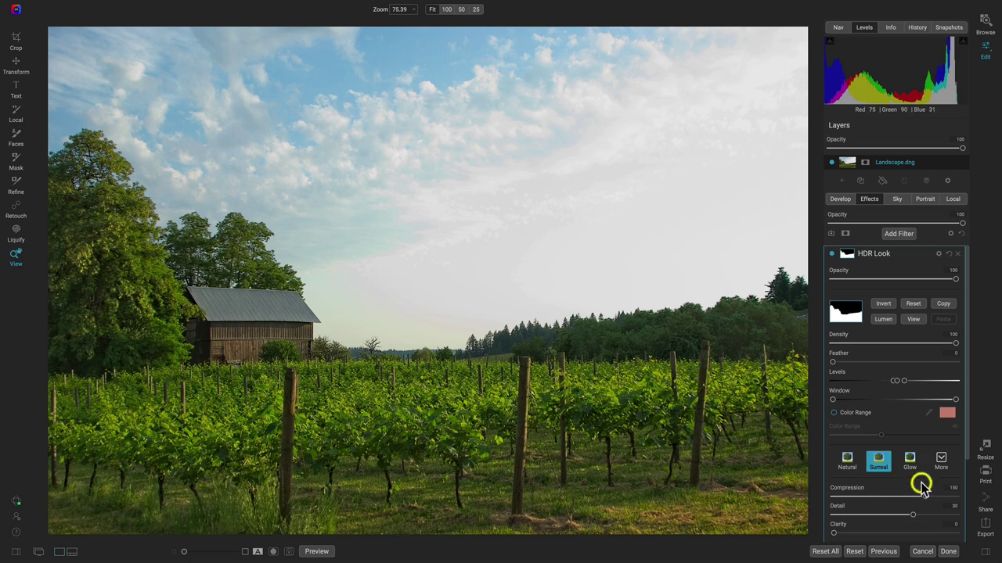
pyautogui.scroll(-3, 912, 478)
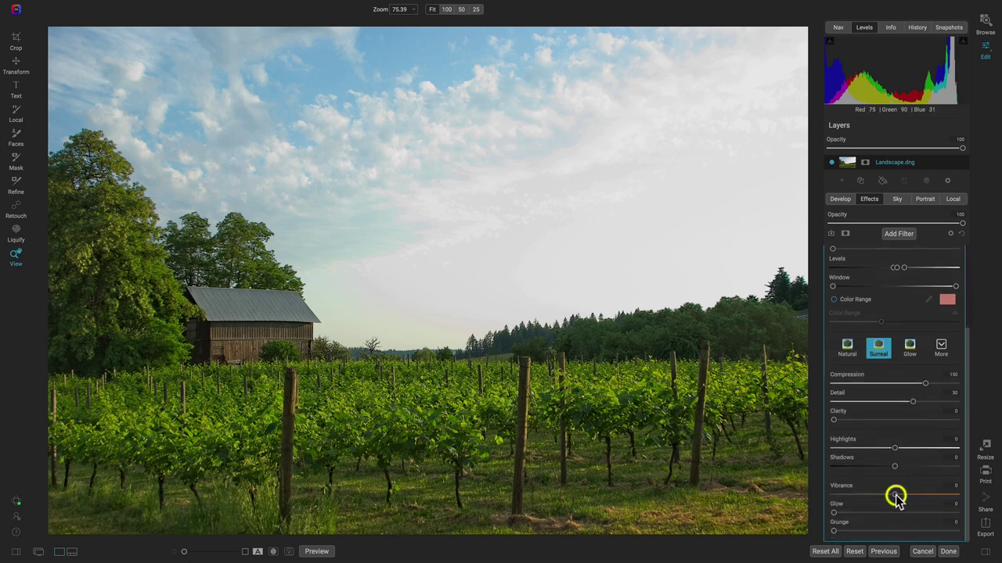
pyautogui.moveTo(895, 496); pyautogui.dragTo(907, 497)
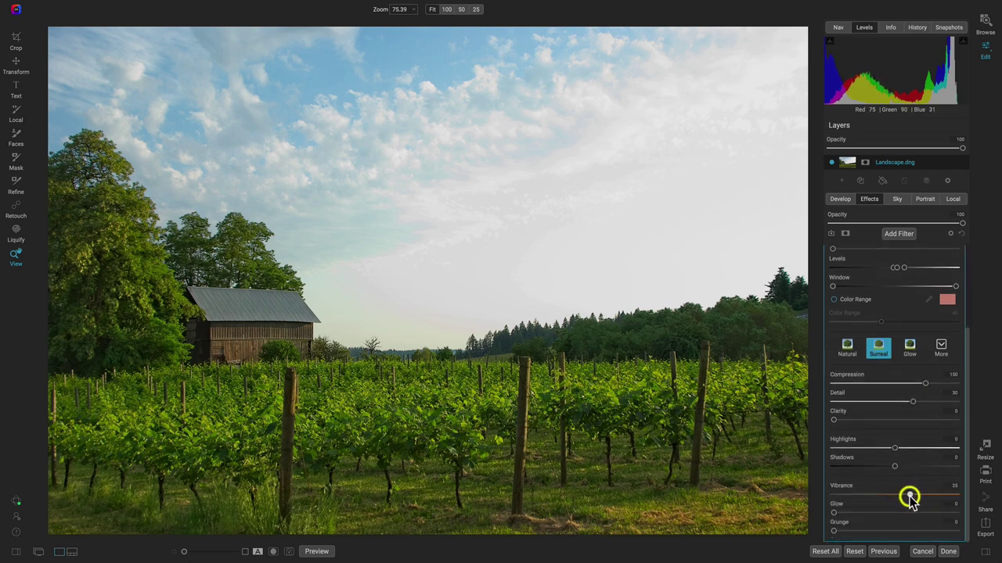
pyautogui.scroll(3, 913, 435)
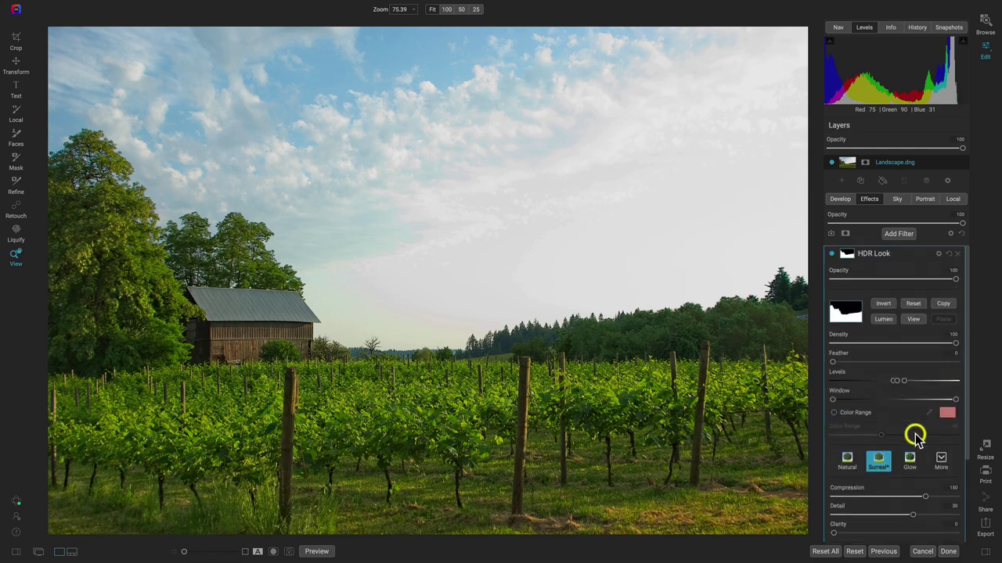
pyautogui.click(833, 254)
pyautogui.click(832, 254)
# - View and copy the HDR Look mask, and add a Glow filter with the Darker preset
pyautogui.click(915, 320)
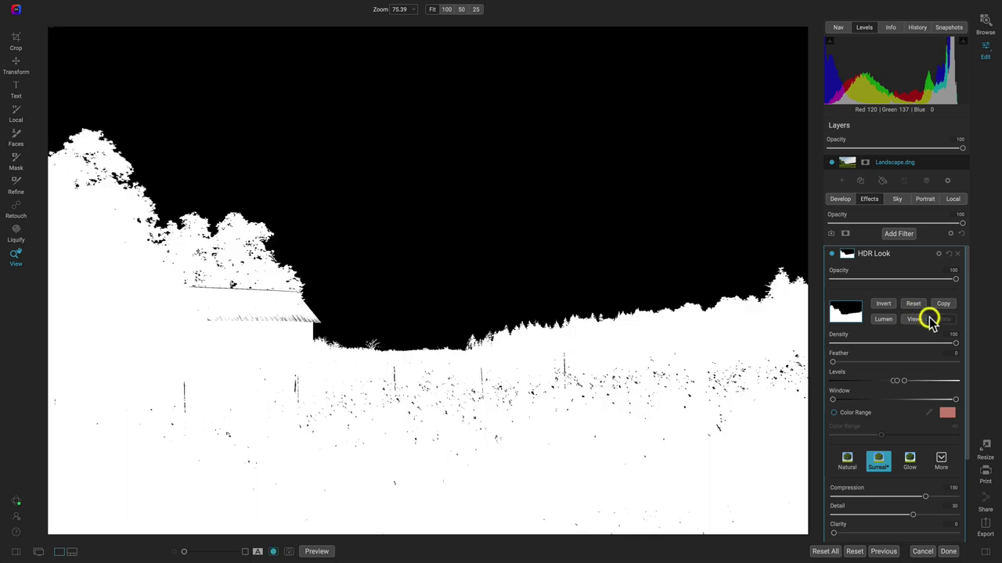
pyautogui.click(899, 234)
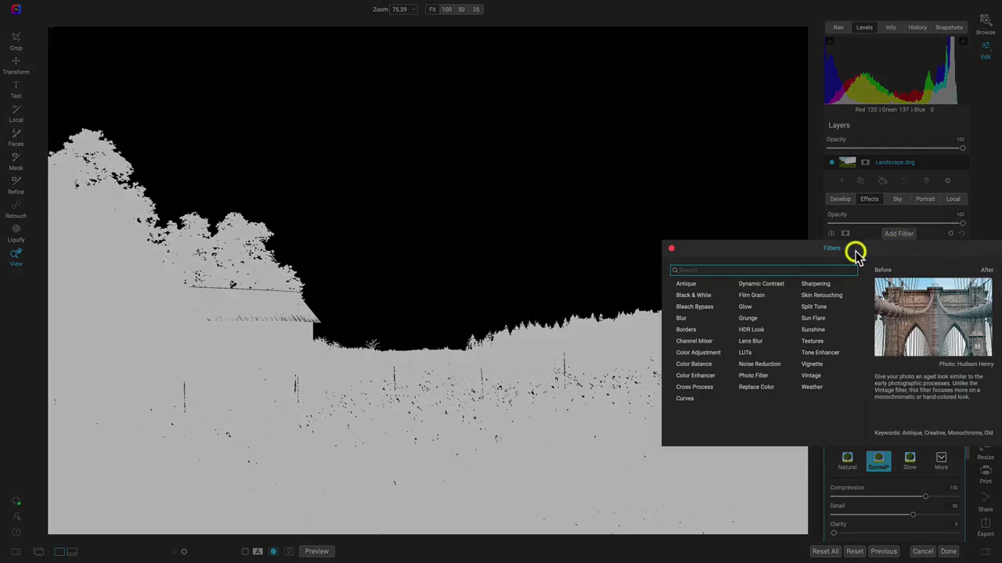
pyautogui.click(745, 307)
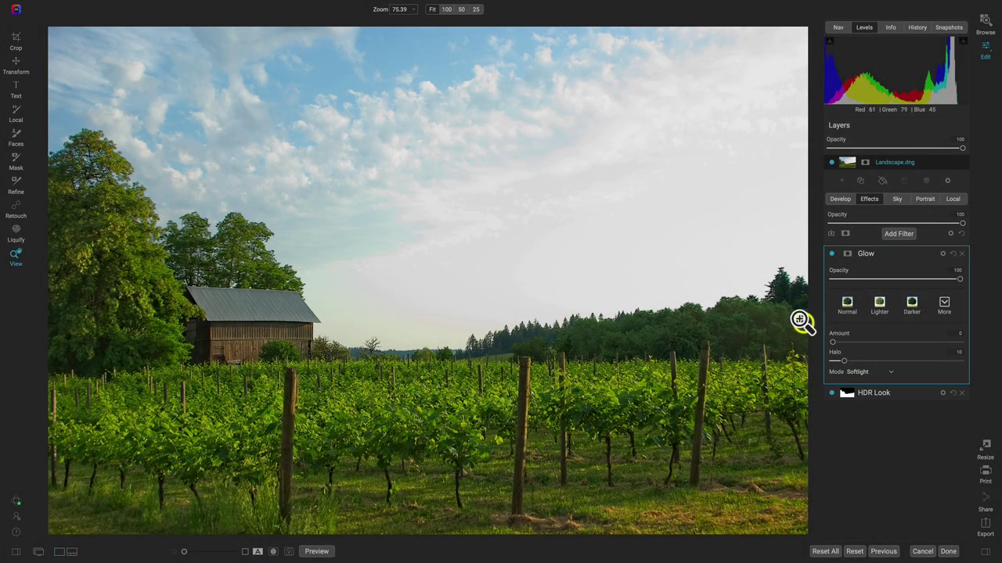
pyautogui.click(912, 306)
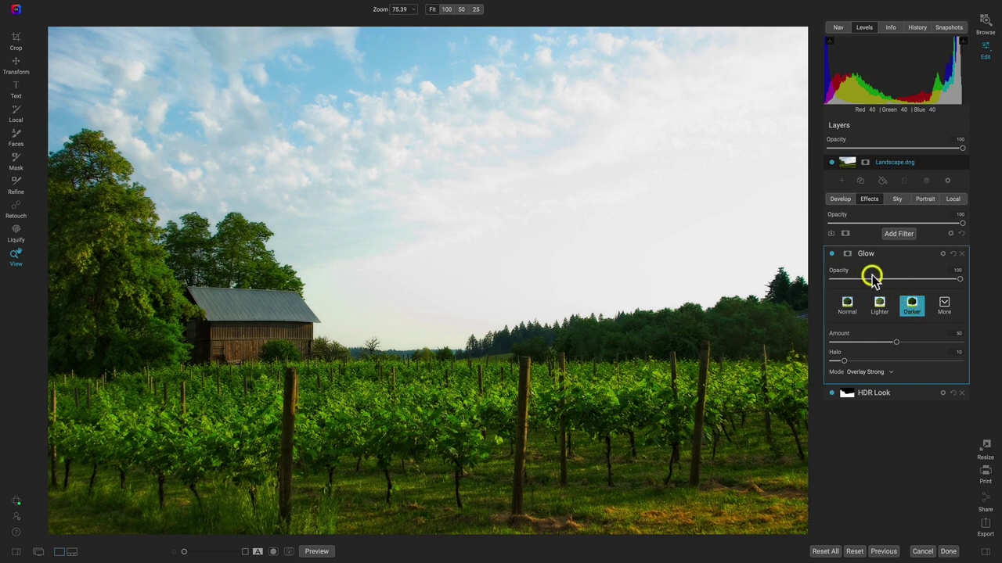
# - Paste the copied mask into the Glow filter and invert it in the mask view to limit the glow to the sky
pyautogui.click(847, 254)
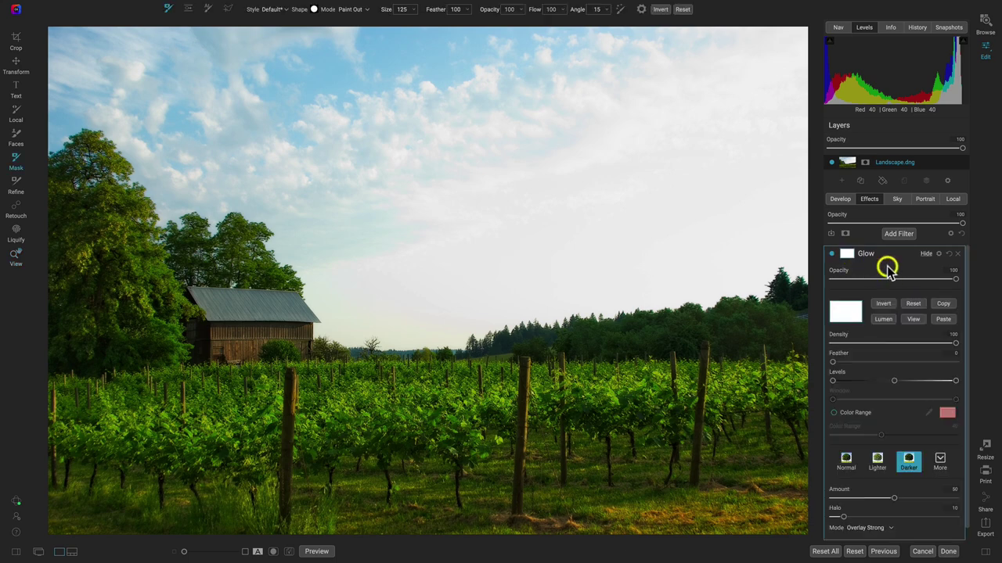
pyautogui.click(944, 319)
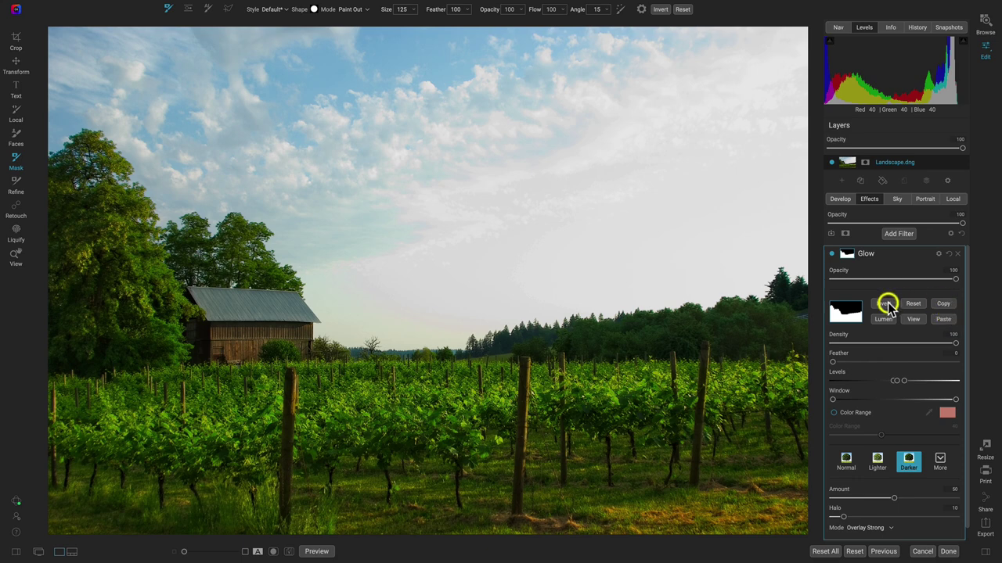
pyautogui.click(912, 319)
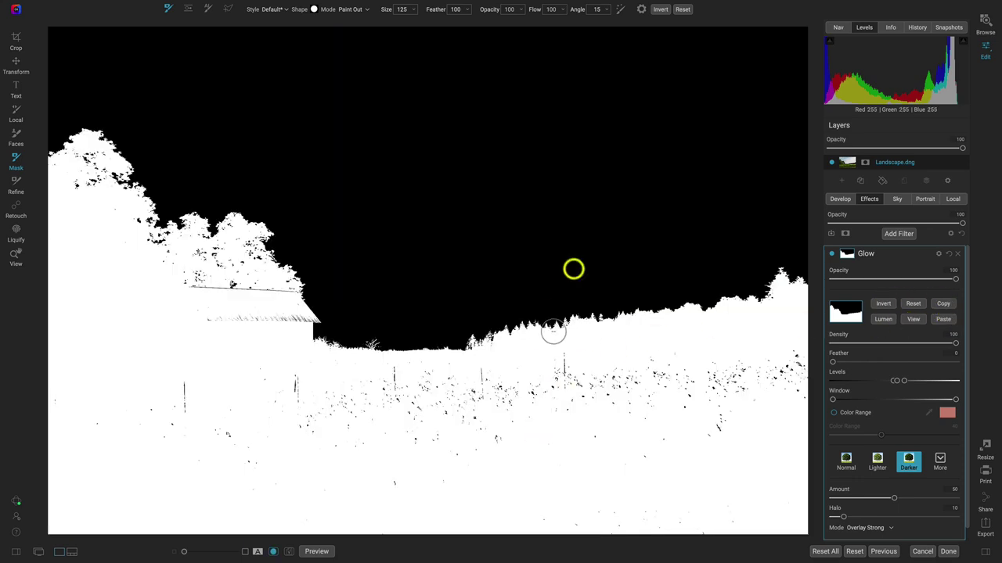
pyautogui.click(876, 303)
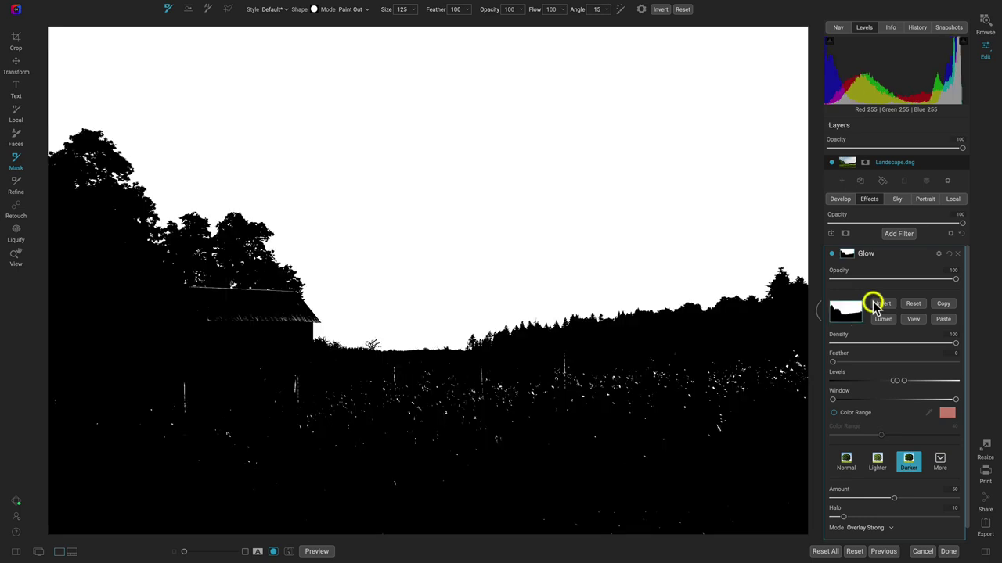
pyautogui.click(914, 320)
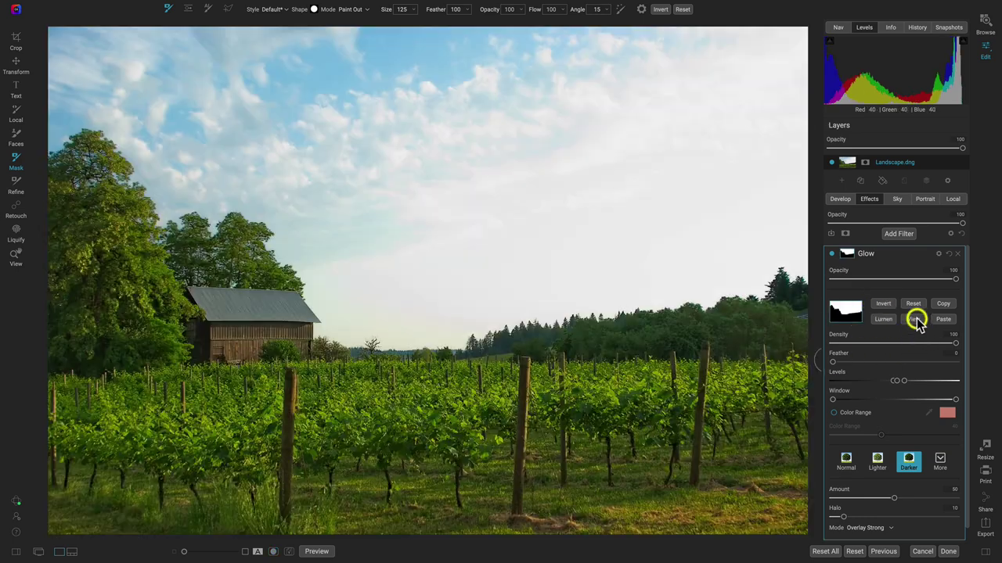
# - Compare the masked Glow filter off and on
pyautogui.click(832, 254)
pyautogui.click(832, 254)
pyautogui.click(832, 254)
pyautogui.click(832, 255)
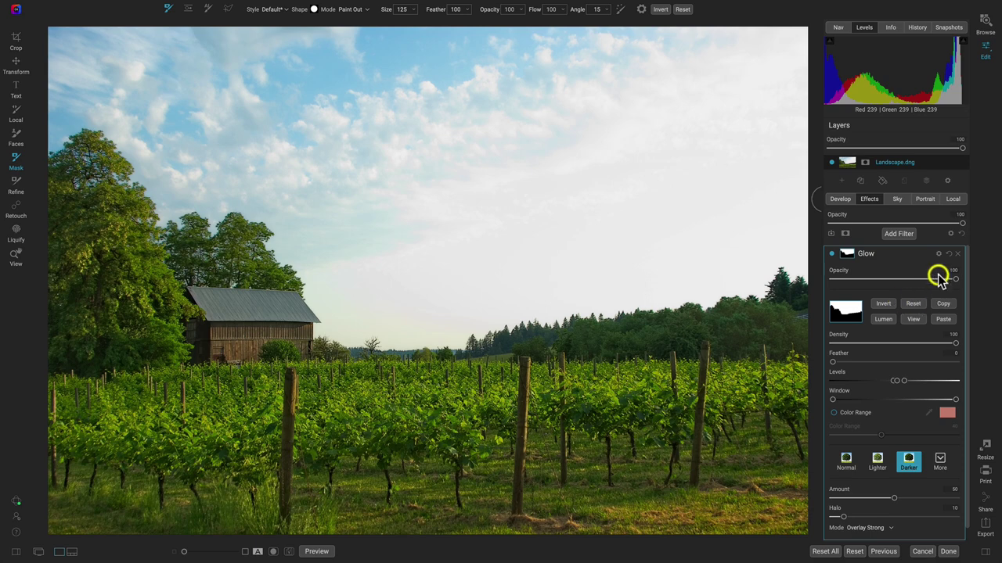
# - Limit a local adjustment to the sky by pasting the sky mask, and apply the Darken preset to it
pyautogui.click(955, 200)
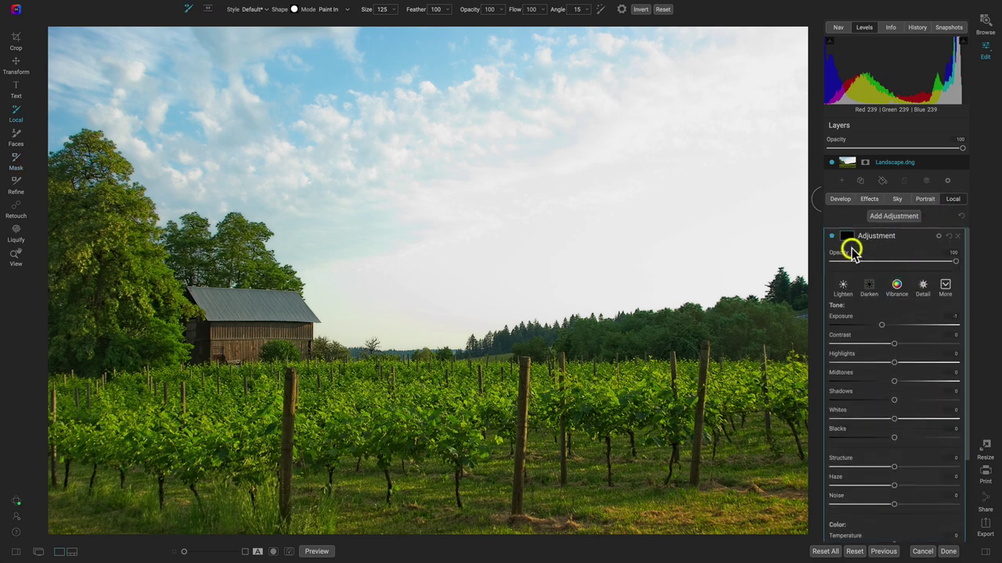
pyautogui.click(940, 297)
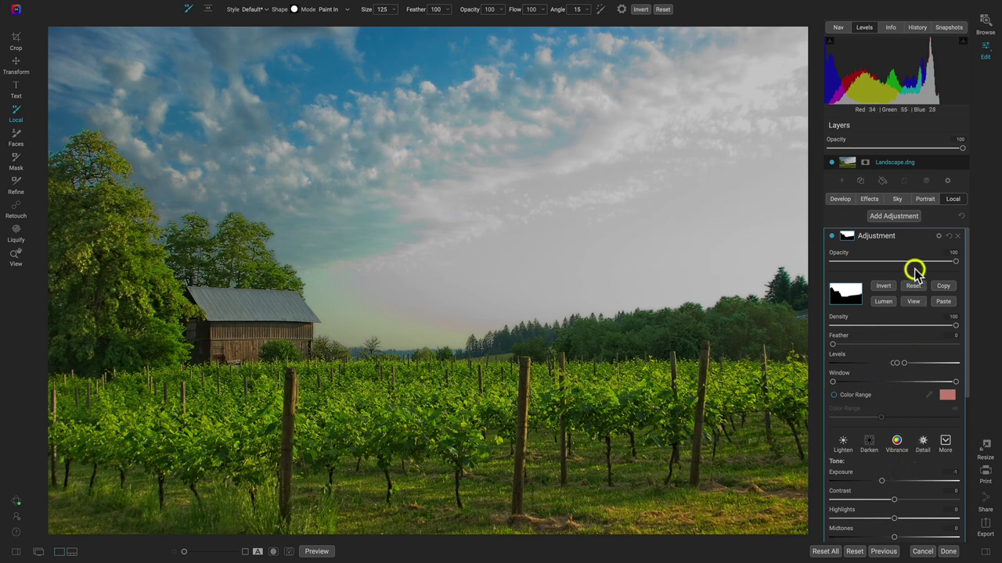
pyautogui.click(848, 236)
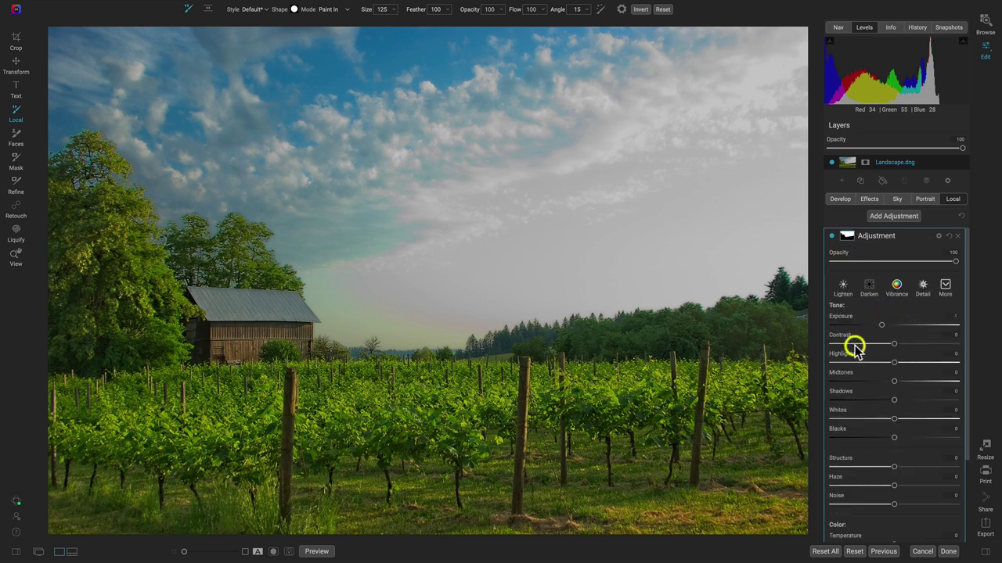
pyautogui.click(864, 286)
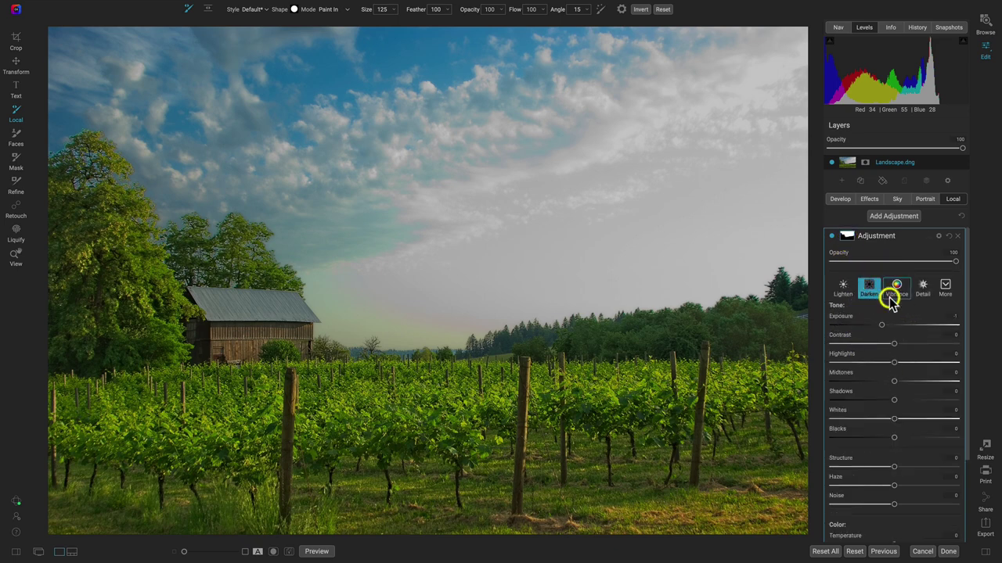
# - Compare the Darken local adjustment on the sky off and on
pyautogui.click(832, 237)
pyautogui.click(831, 237)
pyautogui.click(832, 237)
pyautogui.click(832, 237)
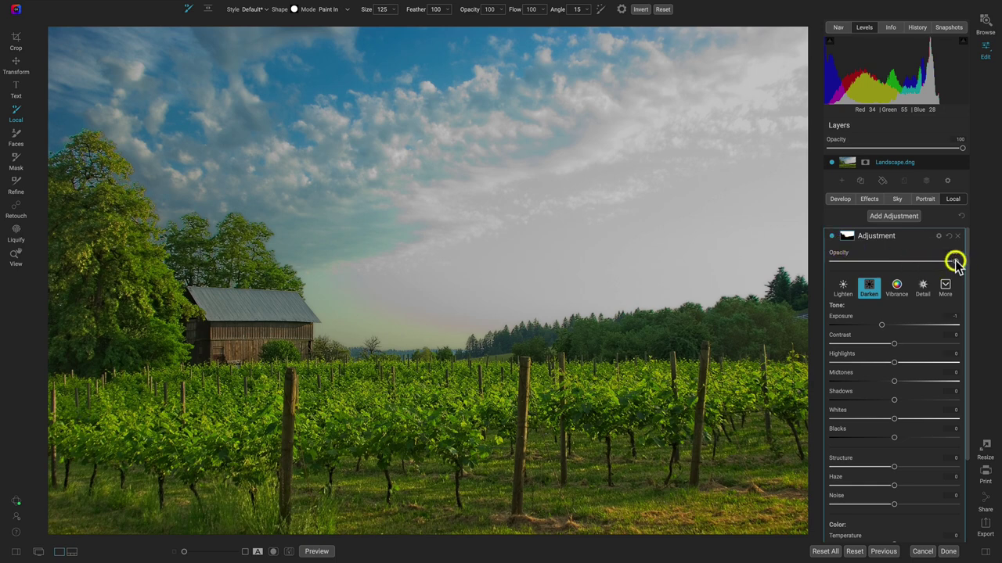
# - Lower the sky adjustment's opacity to 42 and compare the softened darkening off and on
pyautogui.moveTo(953, 261); pyautogui.dragTo(884, 268)
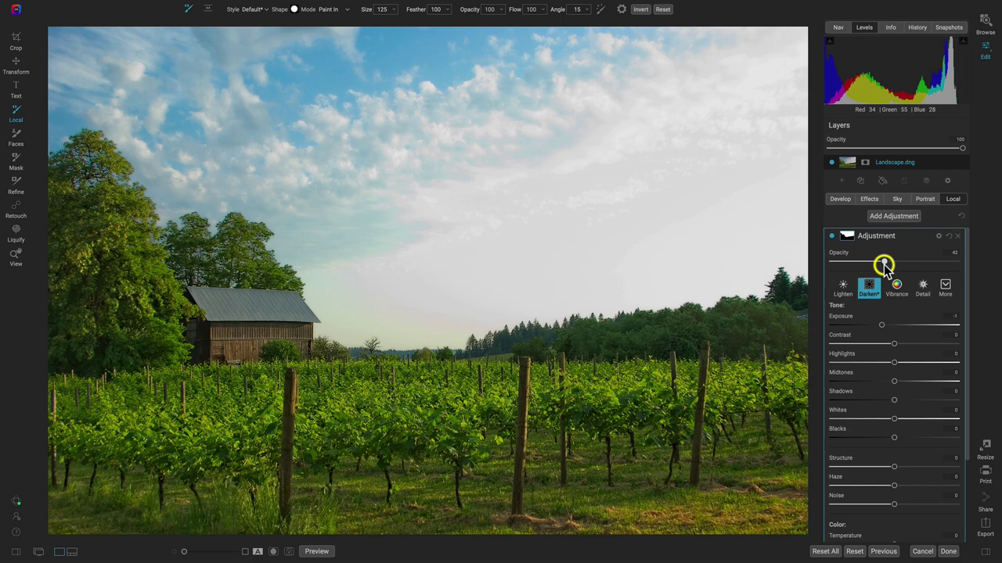
pyautogui.click(831, 236)
pyautogui.click(832, 235)
pyautogui.click(831, 235)
pyautogui.click(831, 236)
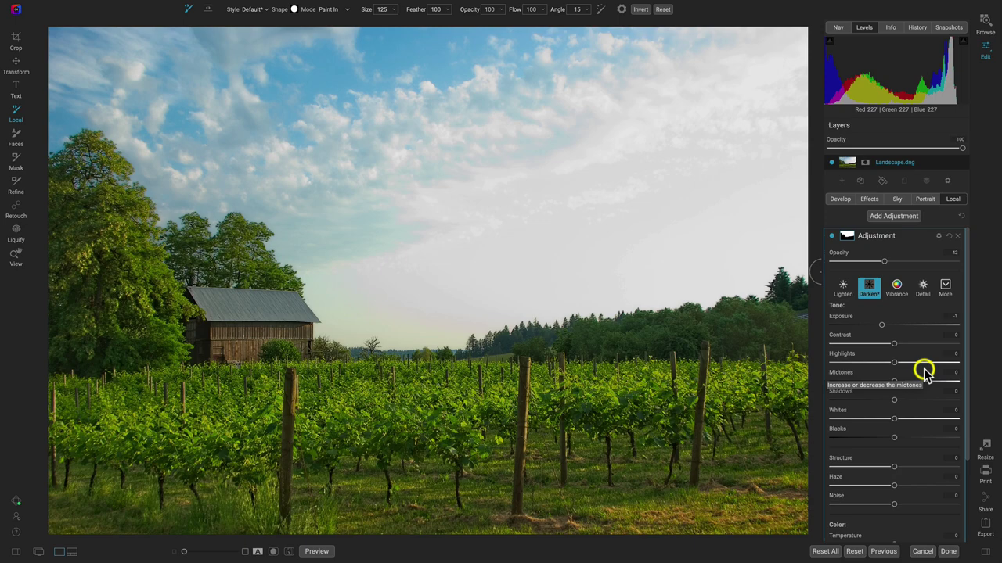
# - Compare the fully edited landscape with the original photo
pyautogui.hotkey('ctrl', 'p')
pyautogui.hotkey('ctrl', 'p')
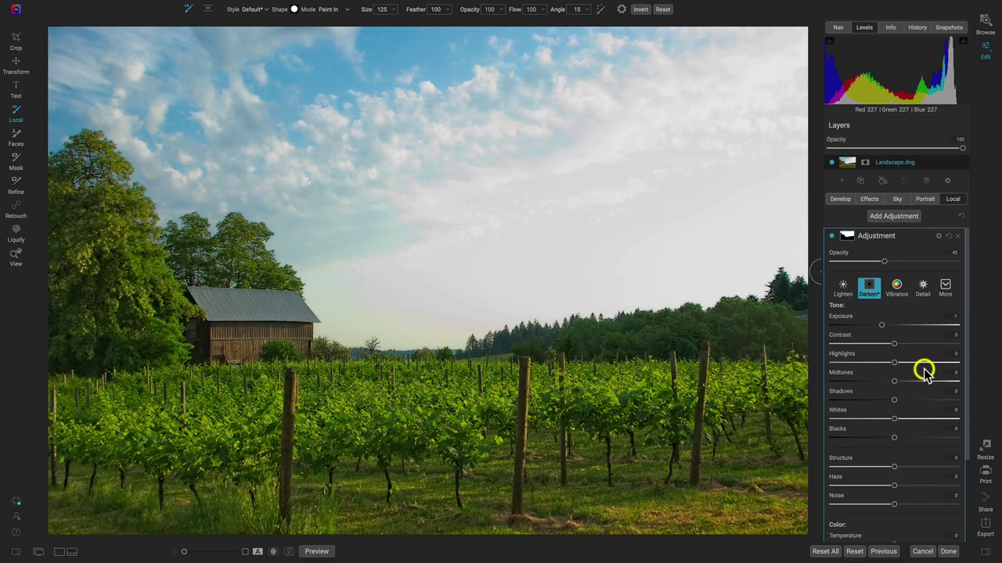
pyautogui.hotkey('ctrl', 'p')
pyautogui.hotkey('ctrl', 'p')
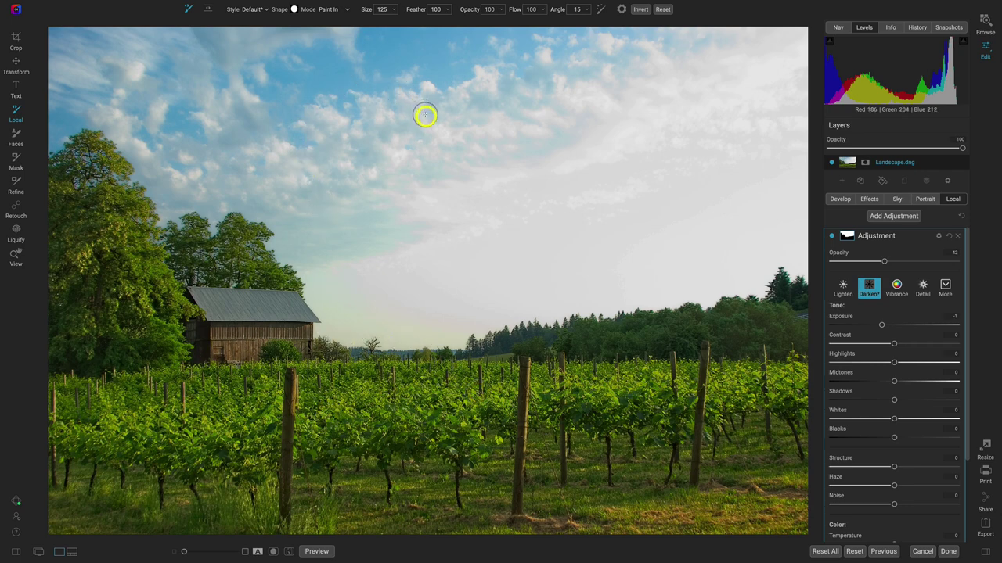
# - Reopen the HDR Look filter in the effects and lower its opacity to 58
pyautogui.click(870, 201)
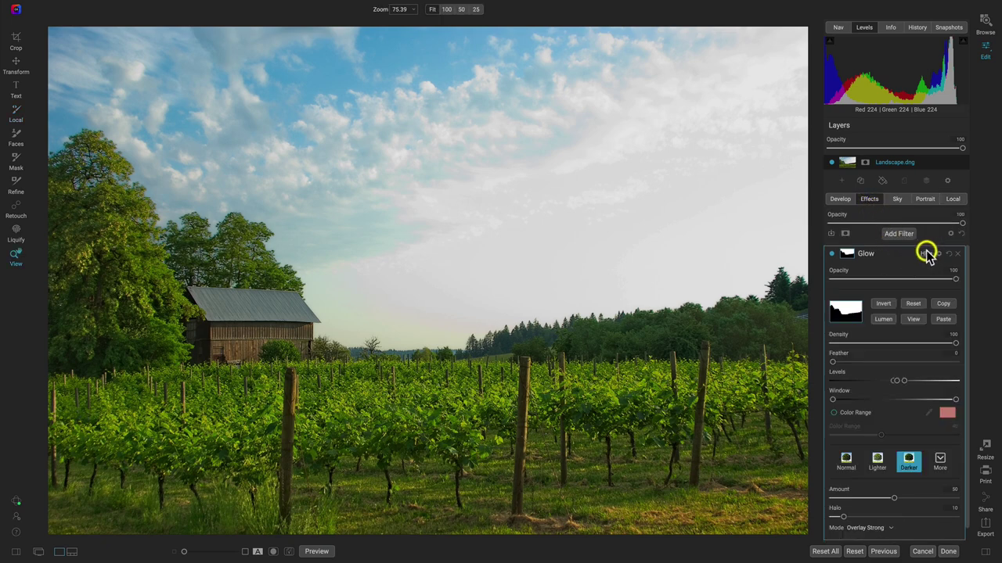
pyautogui.click(925, 254)
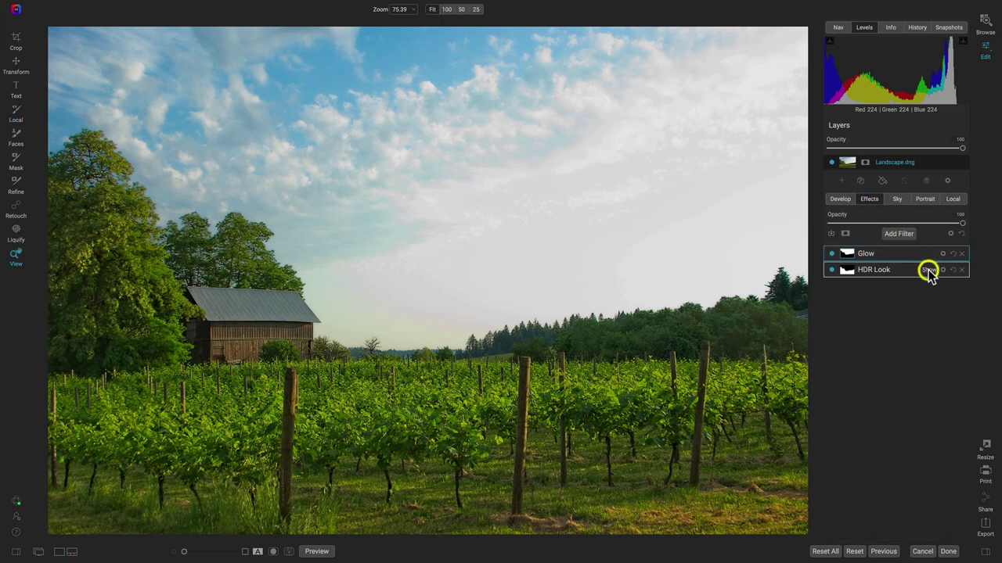
pyautogui.click(931, 271)
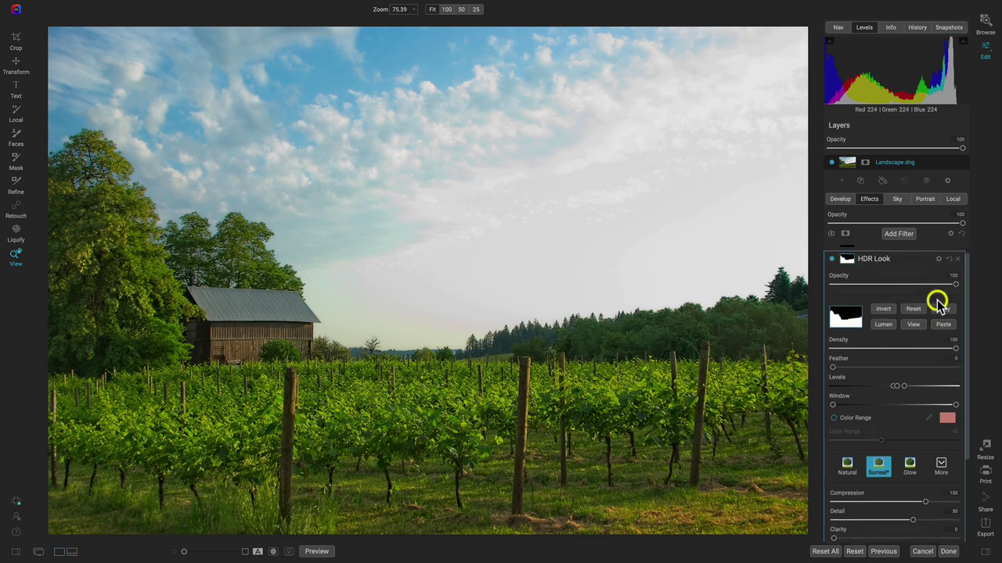
pyautogui.moveTo(869, 300); pyautogui.dragTo(904, 302)
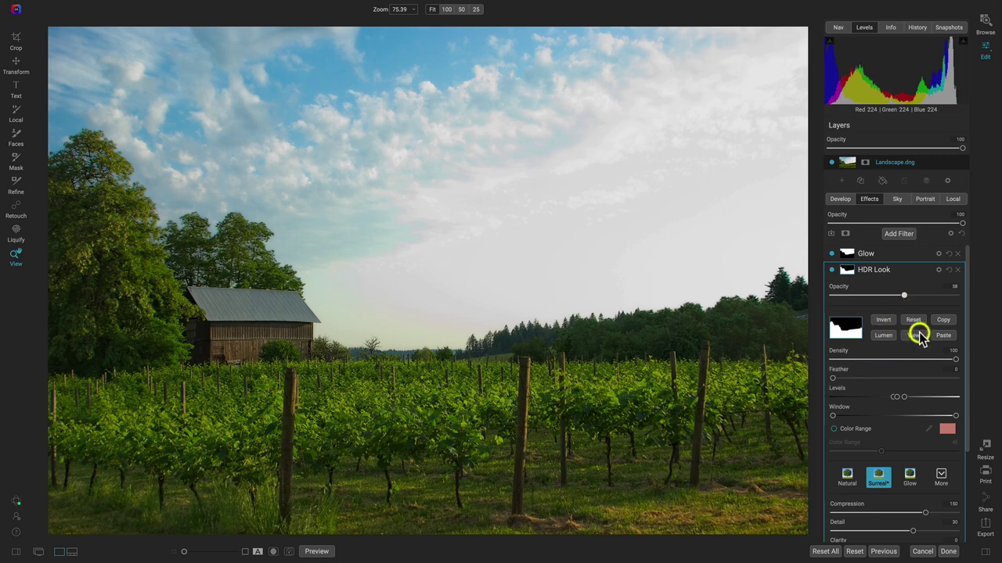
# - Set the HDR Look mask's feather to 20 in the mask view, and try a stronger feather with the trees shown at 100%
pyautogui.click(913, 335)
pyautogui.moveTo(832, 379); pyautogui.dragTo(857, 379)
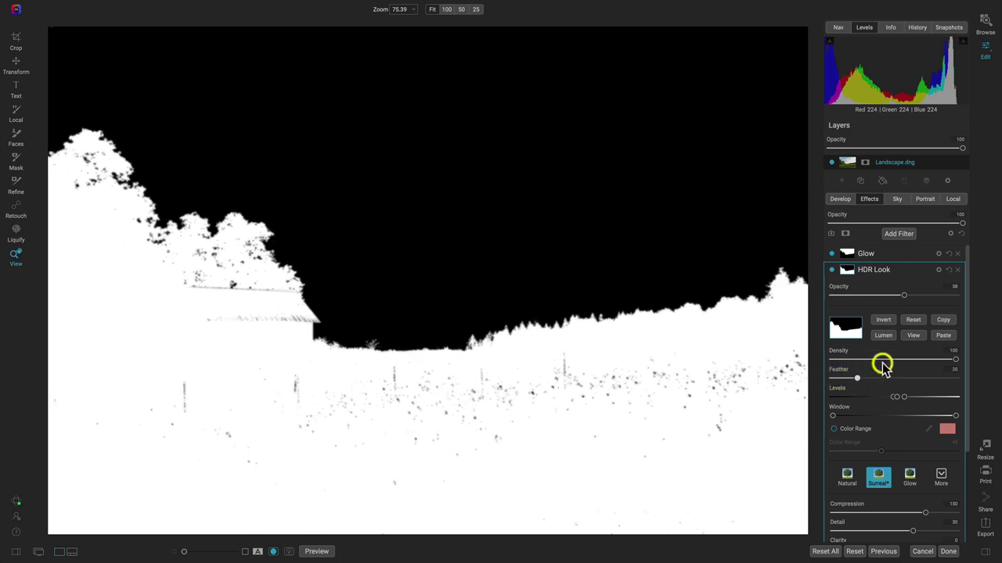
pyautogui.click(912, 335)
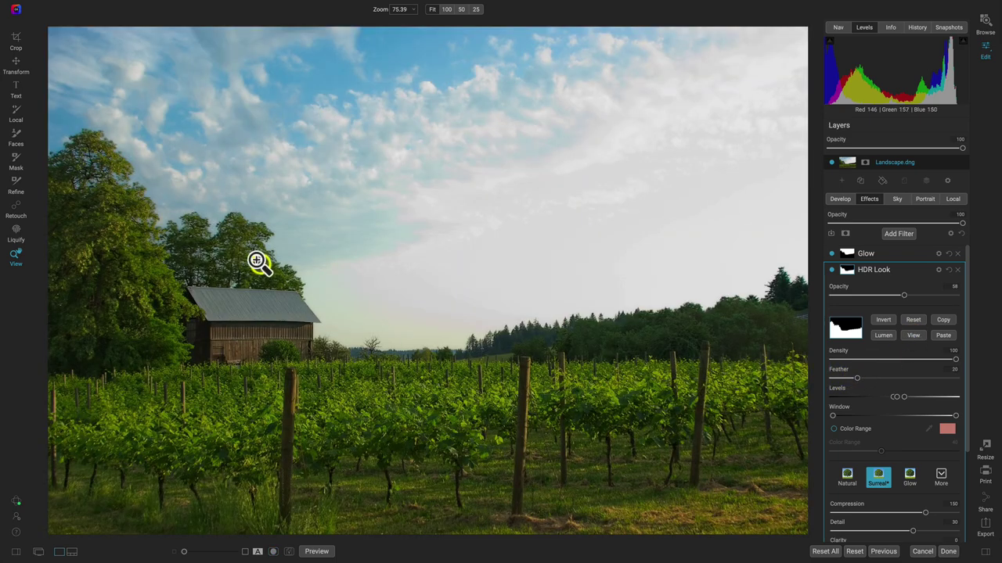
pyautogui.click(231, 224)
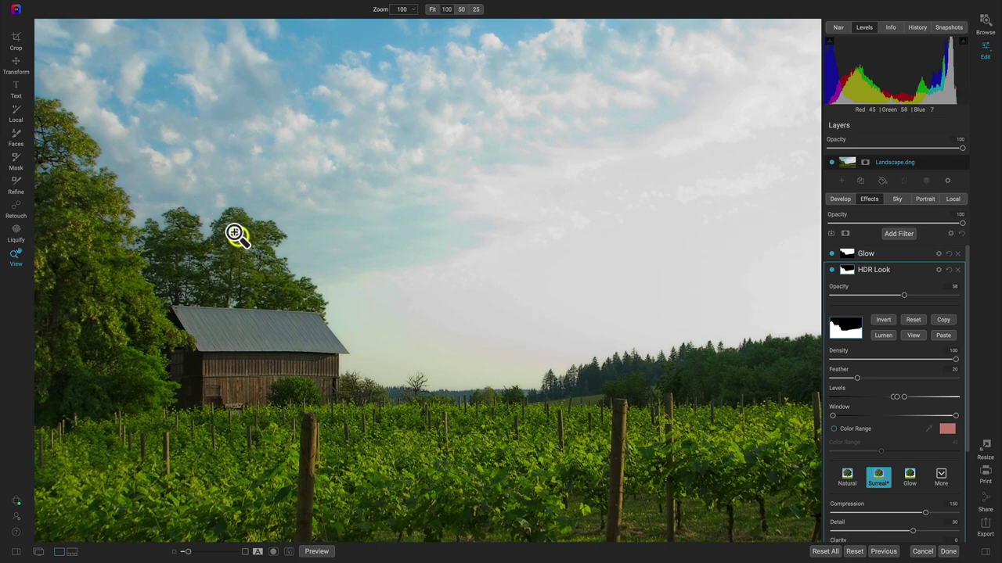
pyautogui.moveTo(858, 380); pyautogui.dragTo(913, 381)
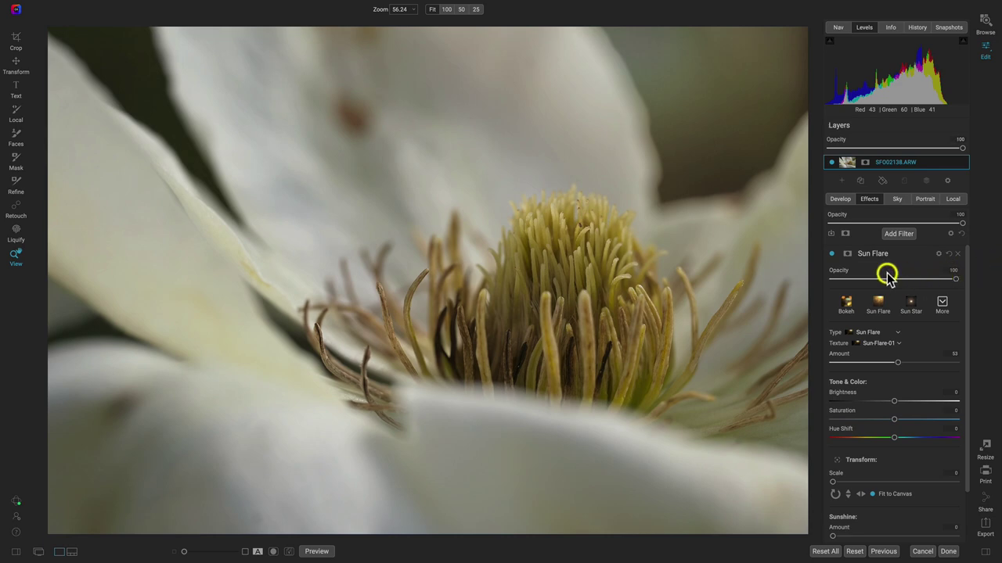
# - Compare the Sun Flare filter off and on in the white flower photo
pyautogui.click(832, 255)
pyautogui.click(832, 255)
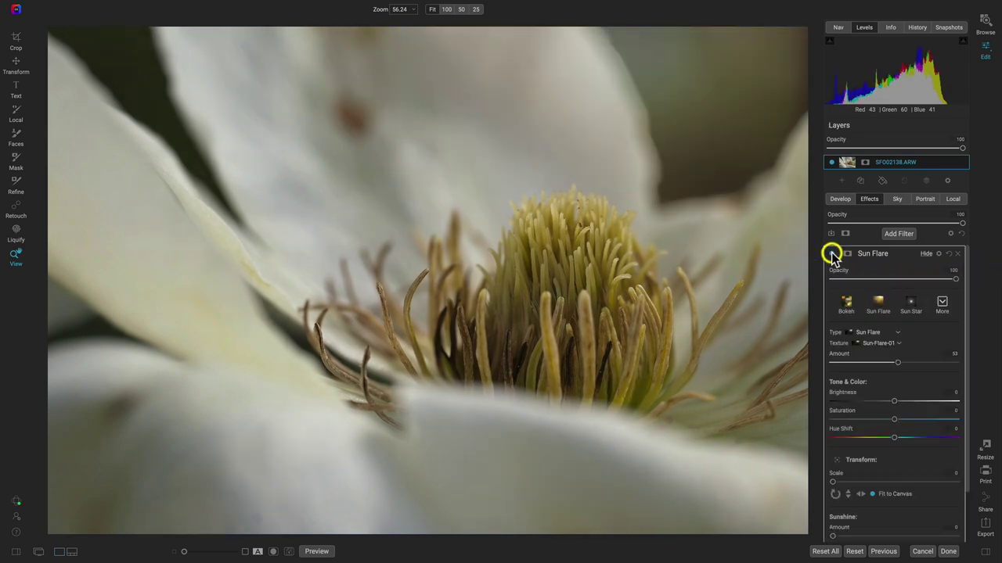
pyautogui.click(832, 255)
pyautogui.click(832, 255)
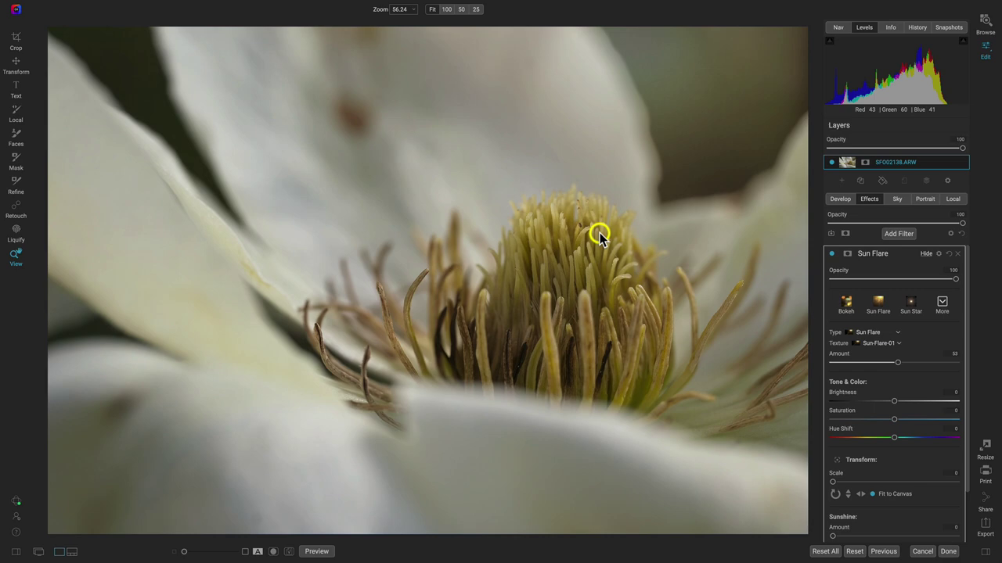
# - Remove the Sun Flare filter from the flower photo and inspect the flower's centre at 100% zoom
pyautogui.click(957, 254)
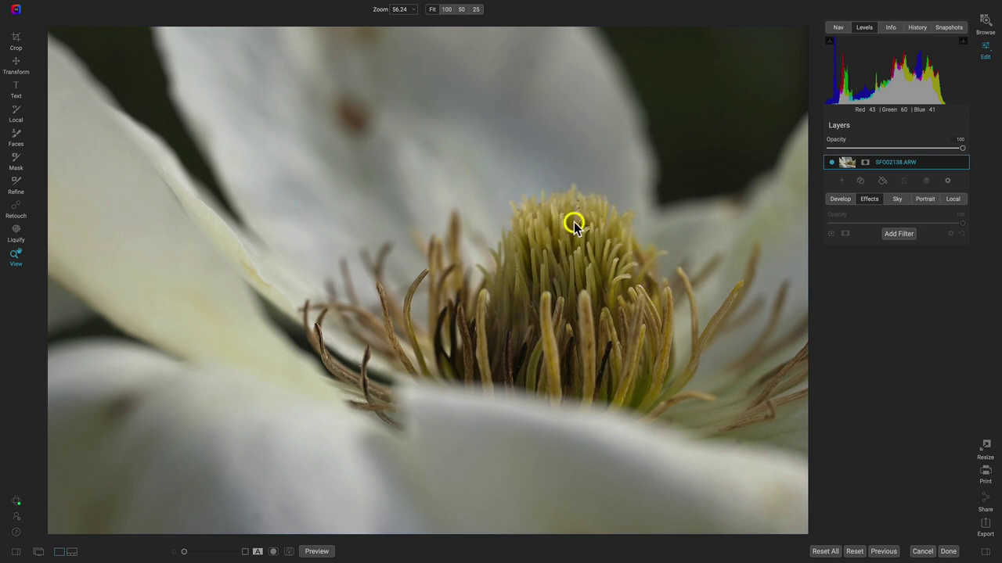
pyautogui.click(565, 196)
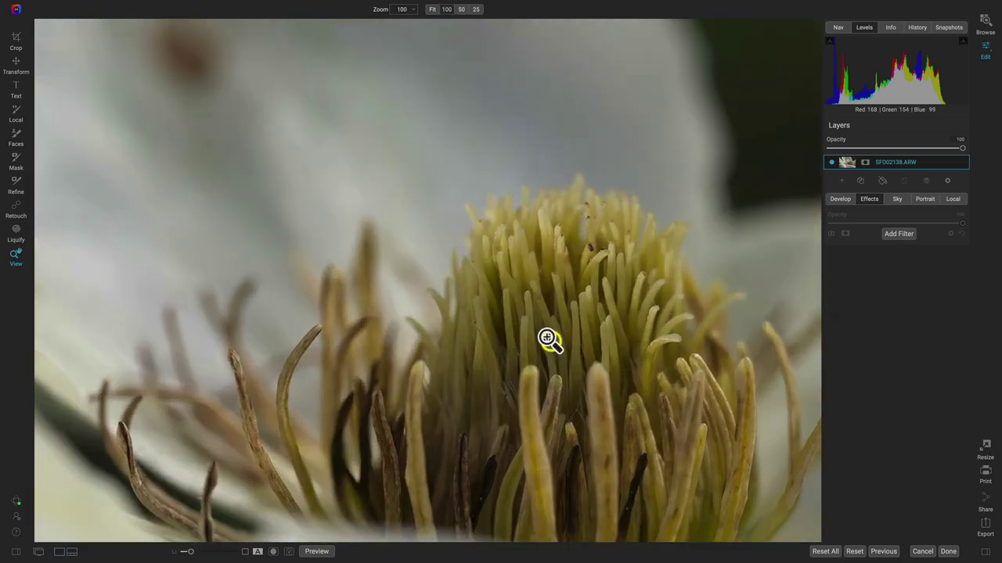
# - Show the whole flower photo again, add a Sun Flare filter, and compare the photo without and with it
pyautogui.click(593, 292)
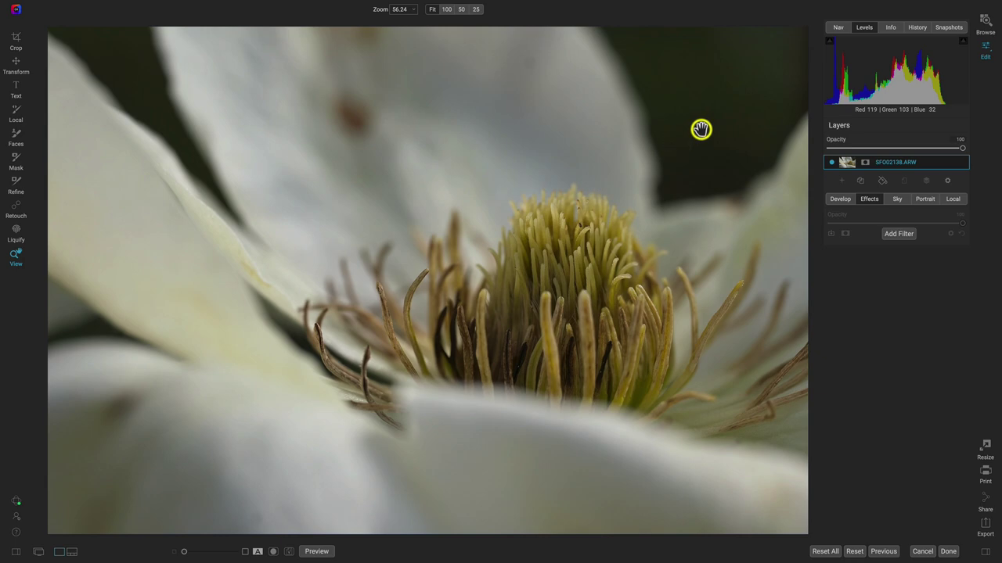
pyautogui.click(902, 234)
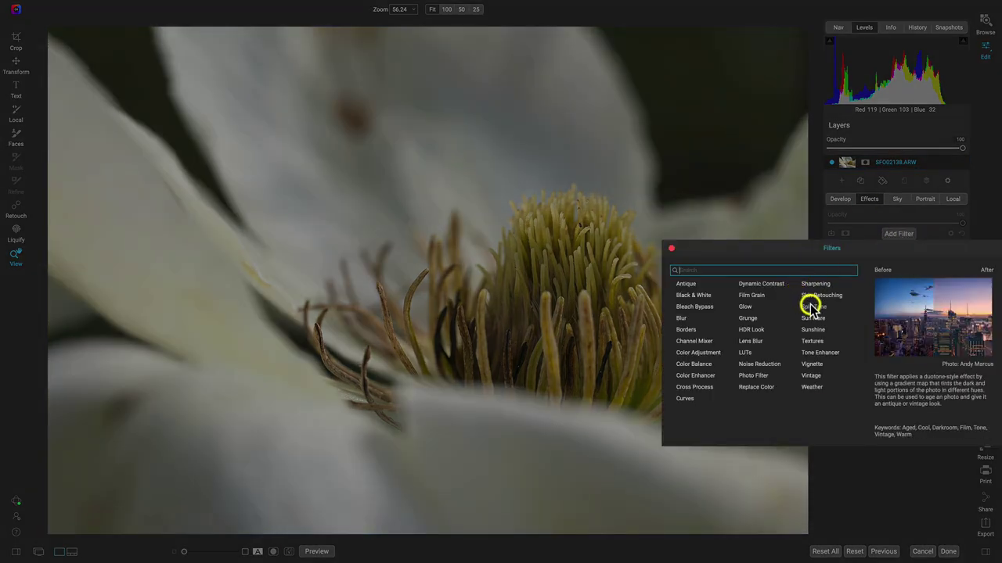
pyautogui.click(812, 318)
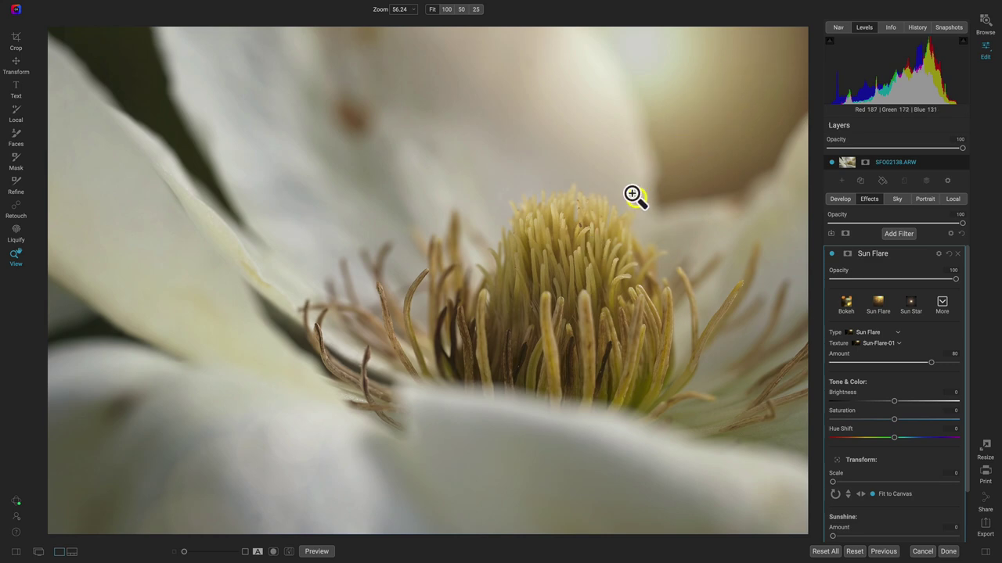
pyautogui.click(831, 253)
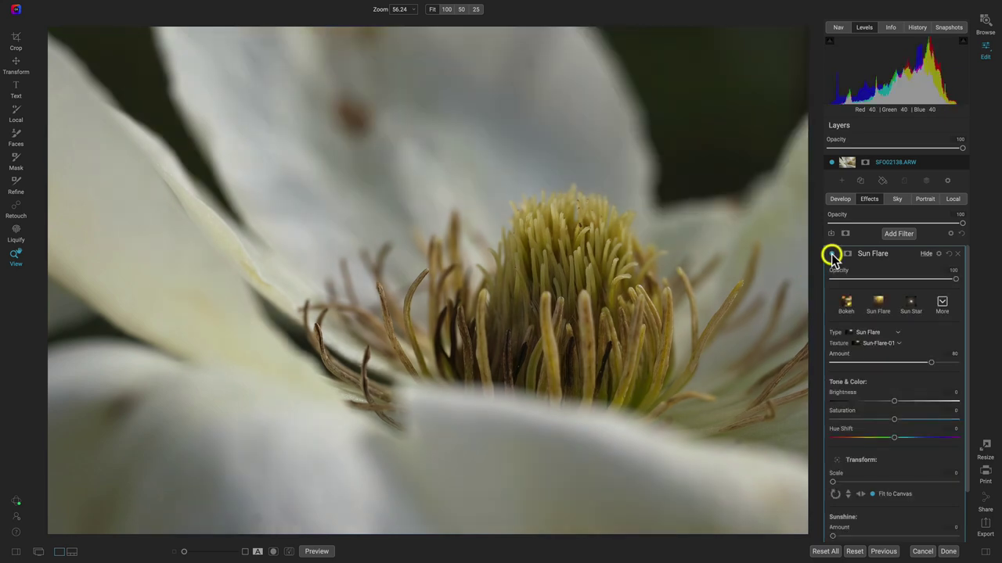
pyautogui.click(831, 253)
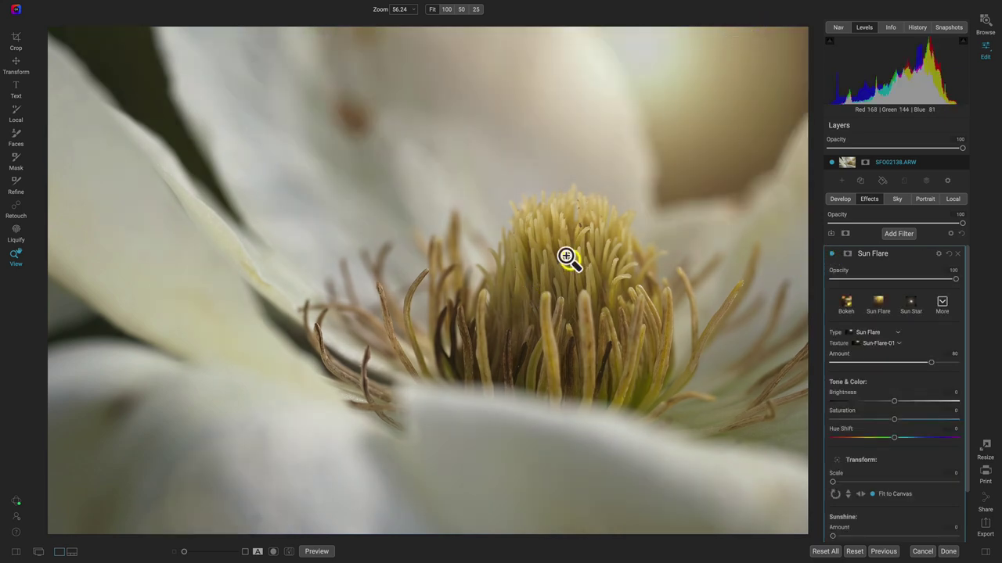
# - Try flipping the sun flare texture horizontally, flip it back, and compare the filter off and on several times
pyautogui.click(859, 493)
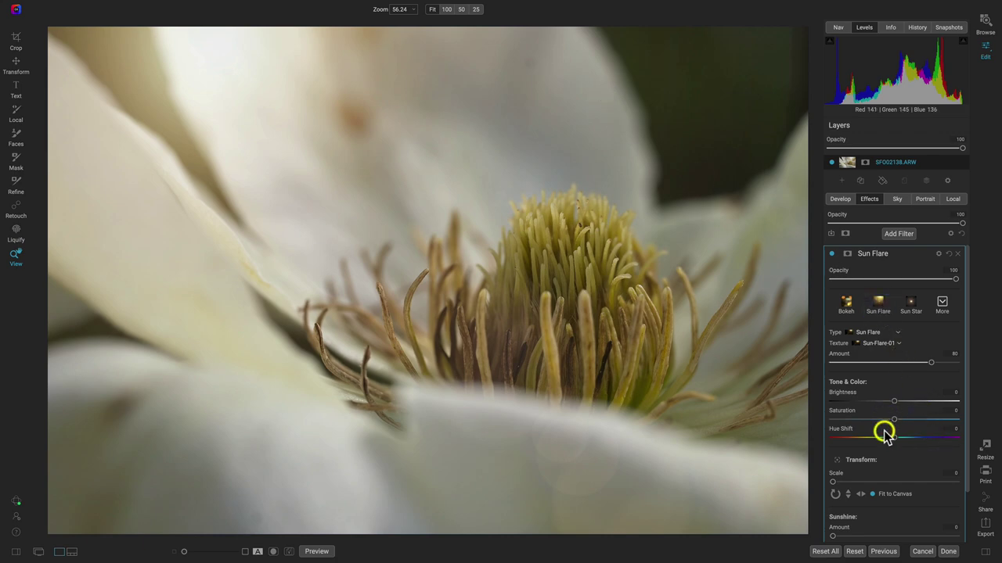
pyautogui.click(861, 493)
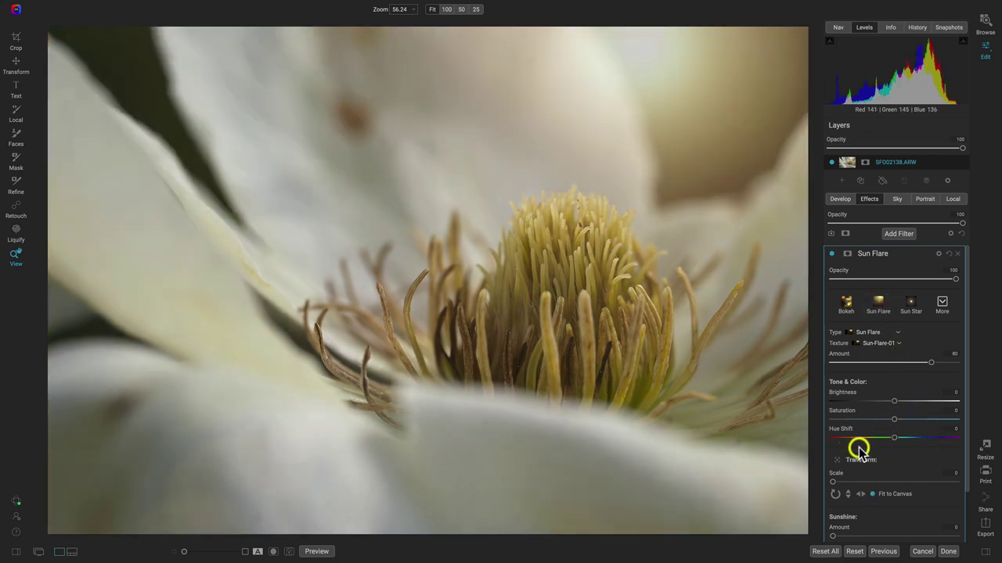
pyautogui.click(831, 255)
pyautogui.click(831, 254)
pyautogui.click(831, 254)
pyautogui.click(831, 254)
pyautogui.click(831, 255)
pyautogui.click(831, 254)
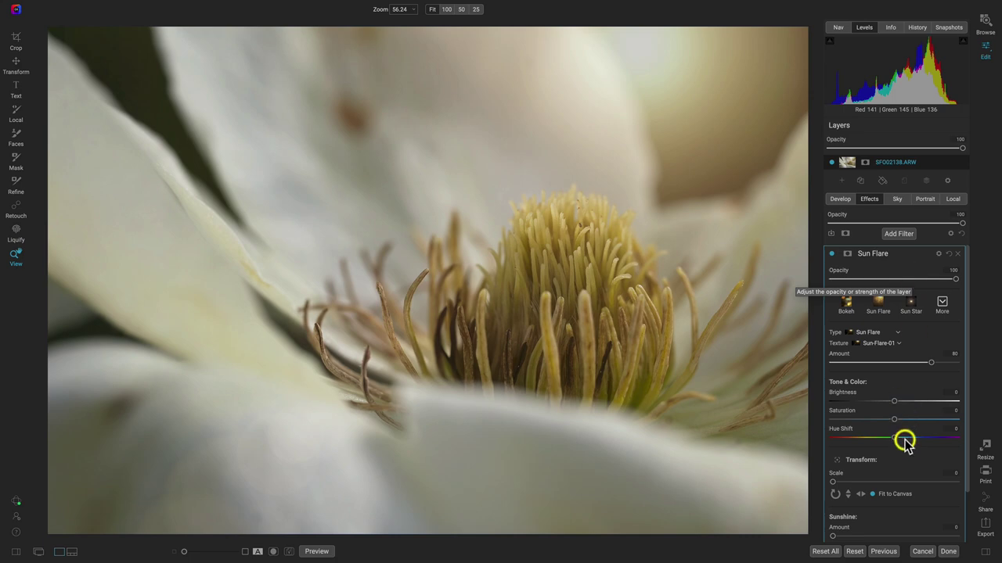
# - Set the Sun Flare's brightness to -11 and saturation to -22, and move the flare towards the photo's upper-right corner
pyautogui.scroll(-1, 892, 374)
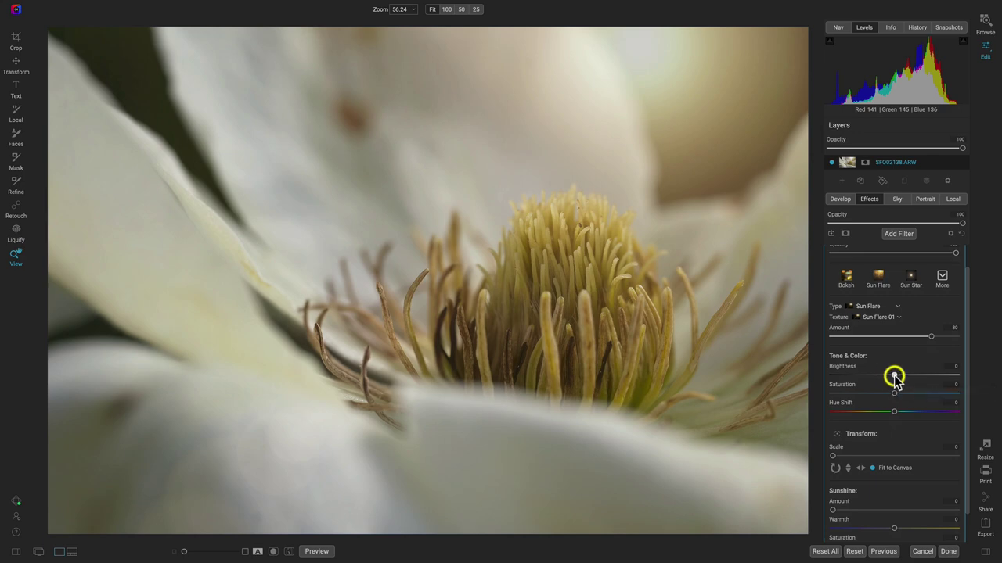
pyautogui.moveTo(890, 375); pyautogui.dragTo(865, 394)
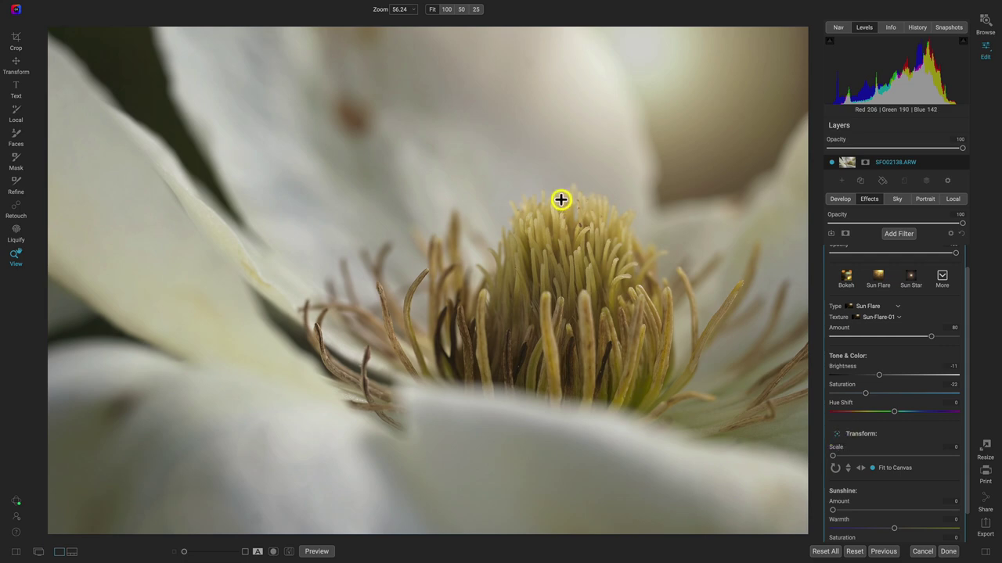
pyautogui.moveTo(642, 76); pyautogui.dragTo(548, 268)
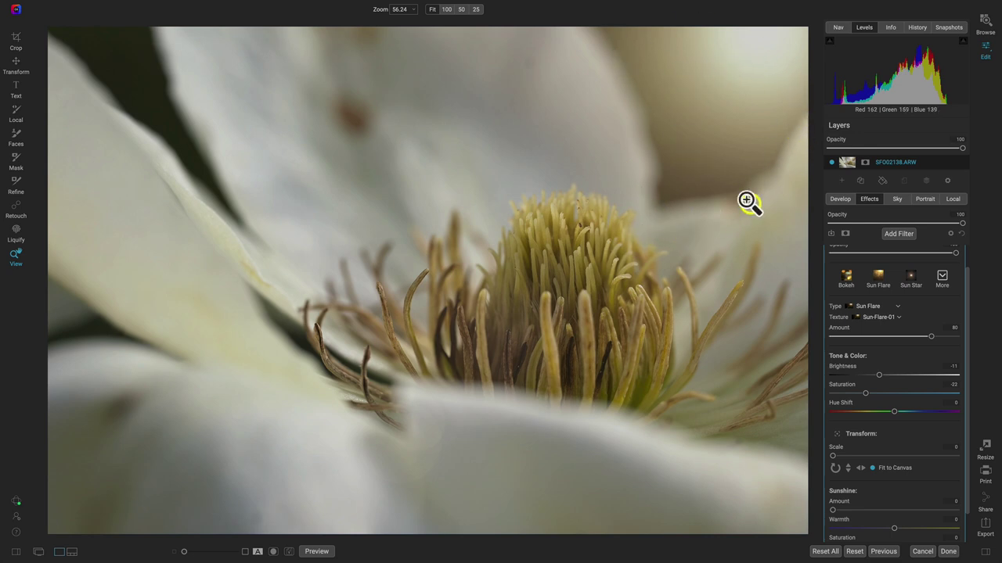
# - Compare the flower photo with the adjusted and repositioned Sun Flare filter off and on
pyautogui.scroll(1, 896, 360)
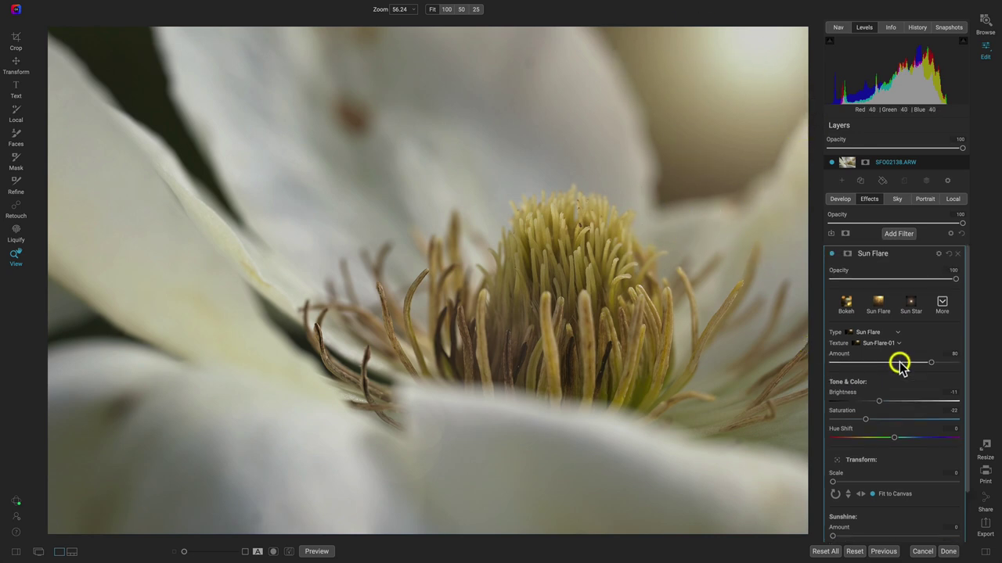
pyautogui.click(831, 253)
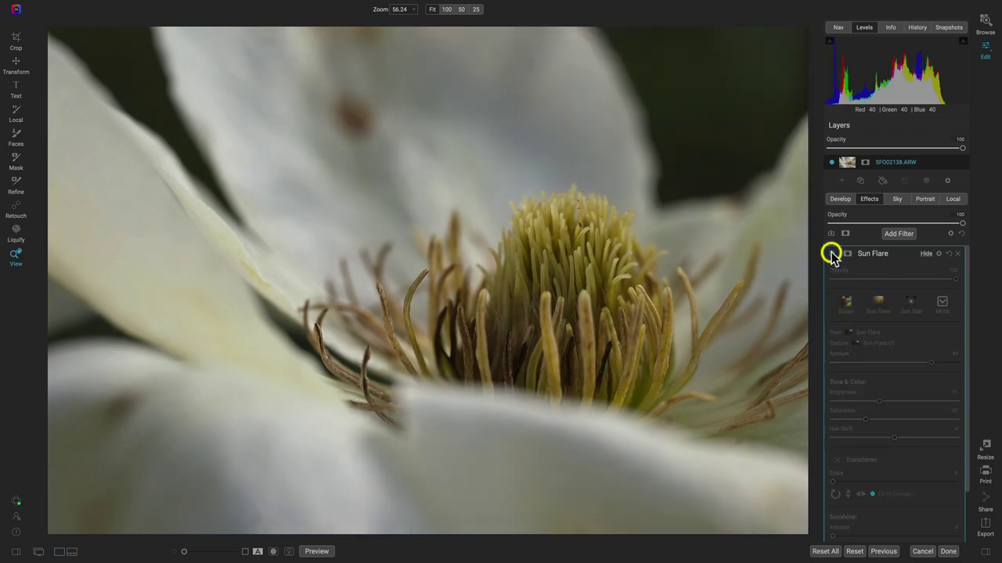
pyautogui.click(831, 254)
pyautogui.click(832, 254)
pyautogui.click(831, 254)
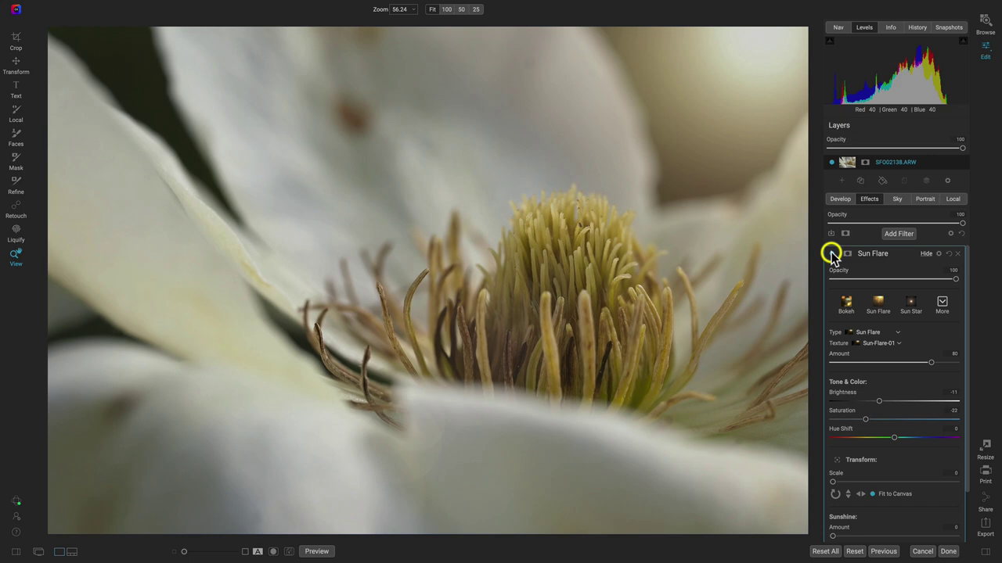
# - Protect the shadows by 35 and the skin tones by 28 in the Sun Flare filter's blending options
pyautogui.click(938, 253)
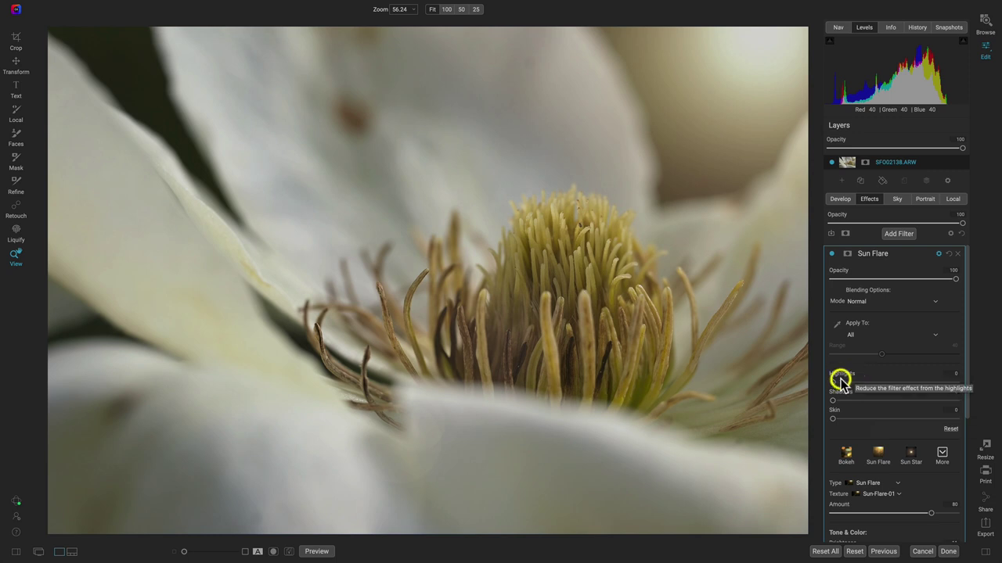
pyautogui.moveTo(833, 401); pyautogui.dragTo(901, 399)
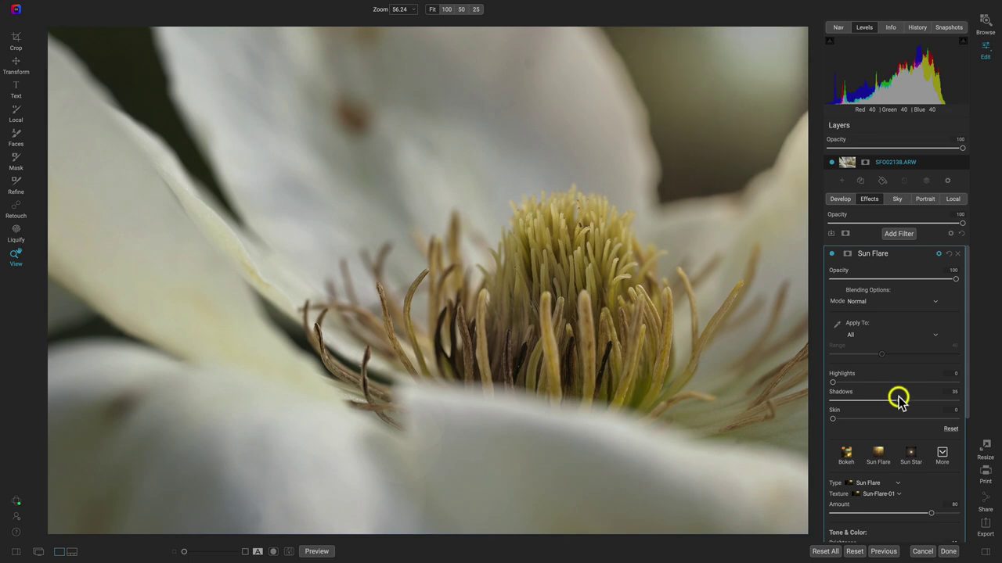
pyautogui.moveTo(832, 418); pyautogui.dragTo(866, 423)
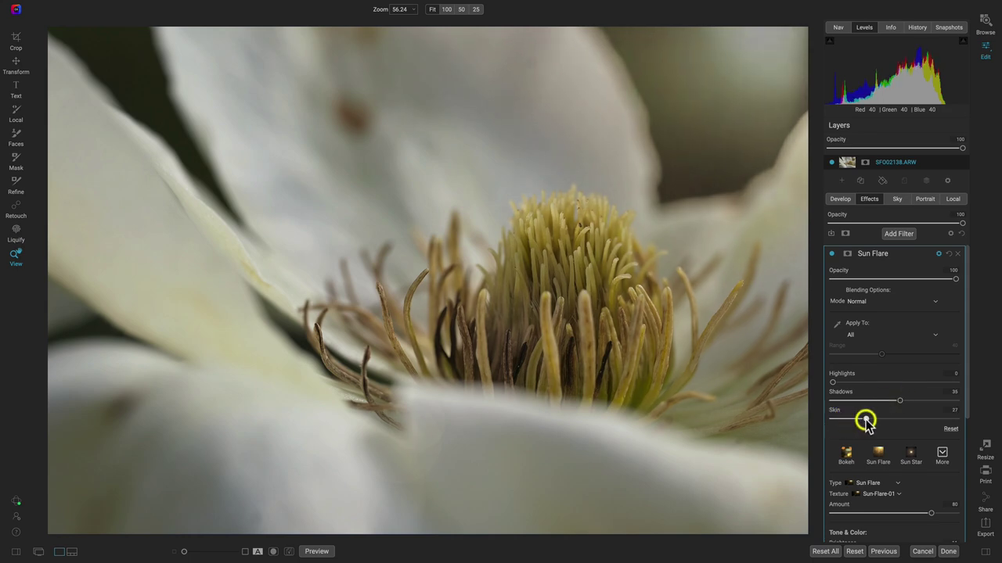
# - Compare the protected Sun Flare filter off and on, and check the whole edit against the original photo
pyautogui.click(831, 256)
pyautogui.click(831, 256)
pyautogui.click(831, 256)
pyautogui.click(831, 256)
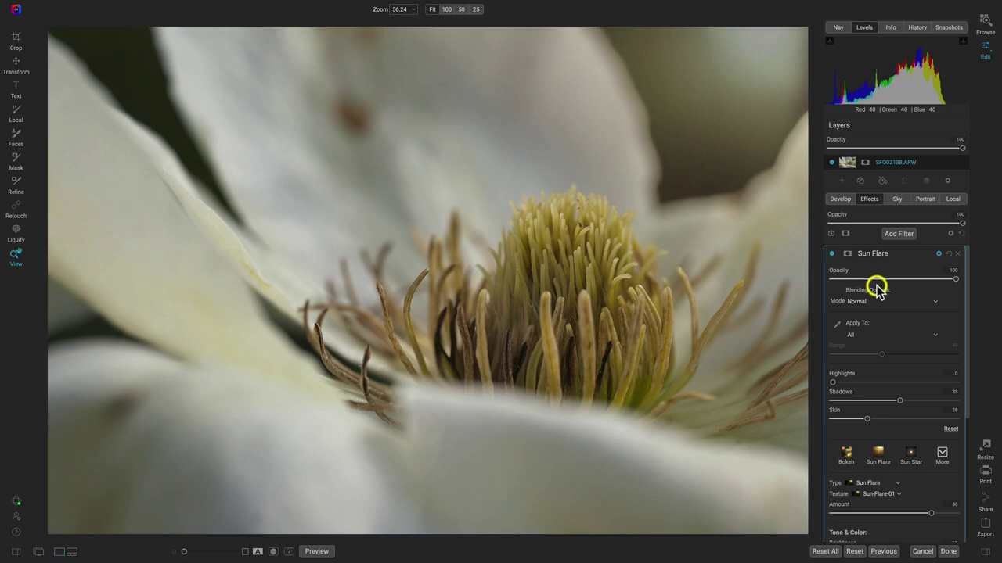
pyautogui.press('\\')
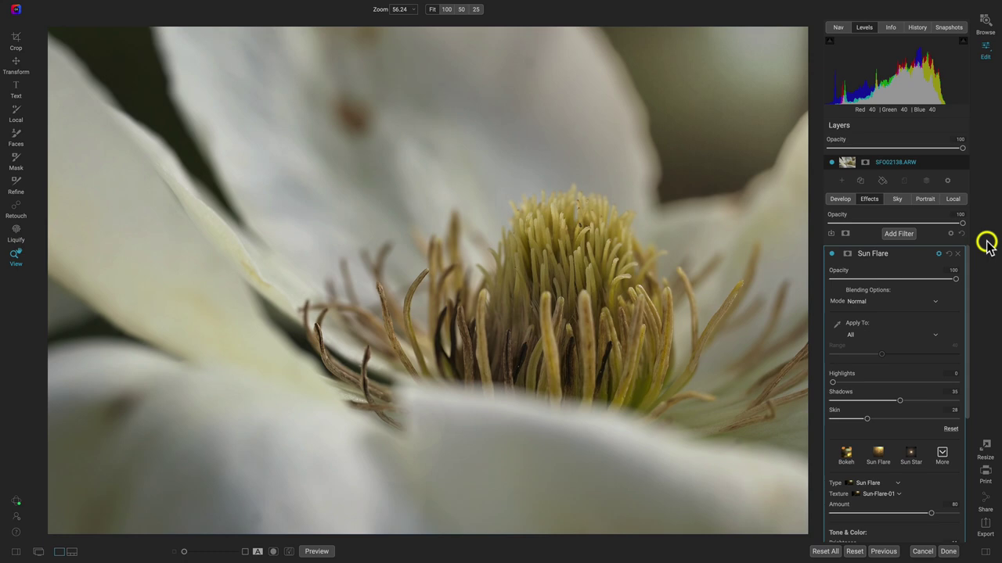
# - Add a Textures filter to the flower photo, with Normal mode and a texture opacity of 28
pyautogui.click(899, 233)
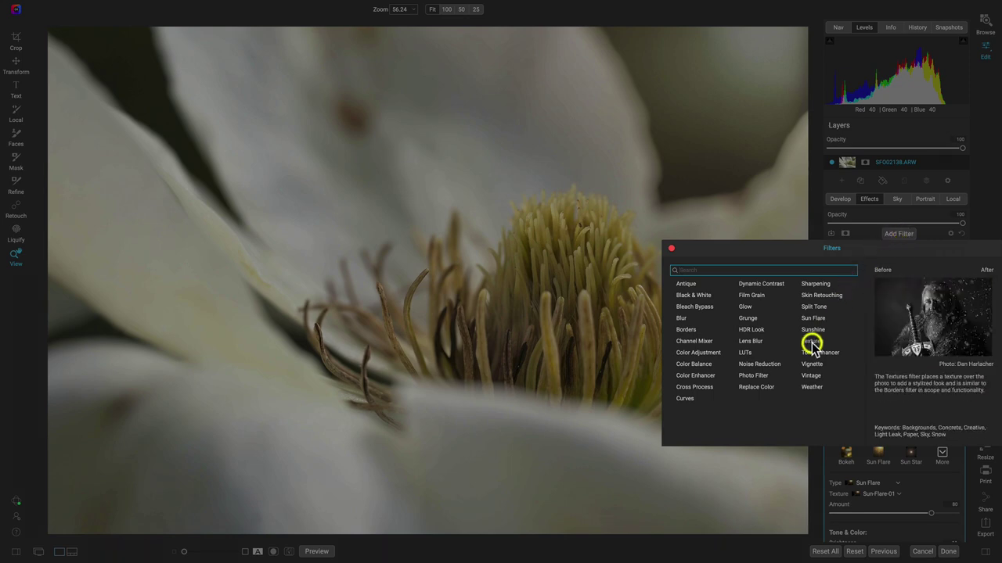
pyautogui.click(813, 341)
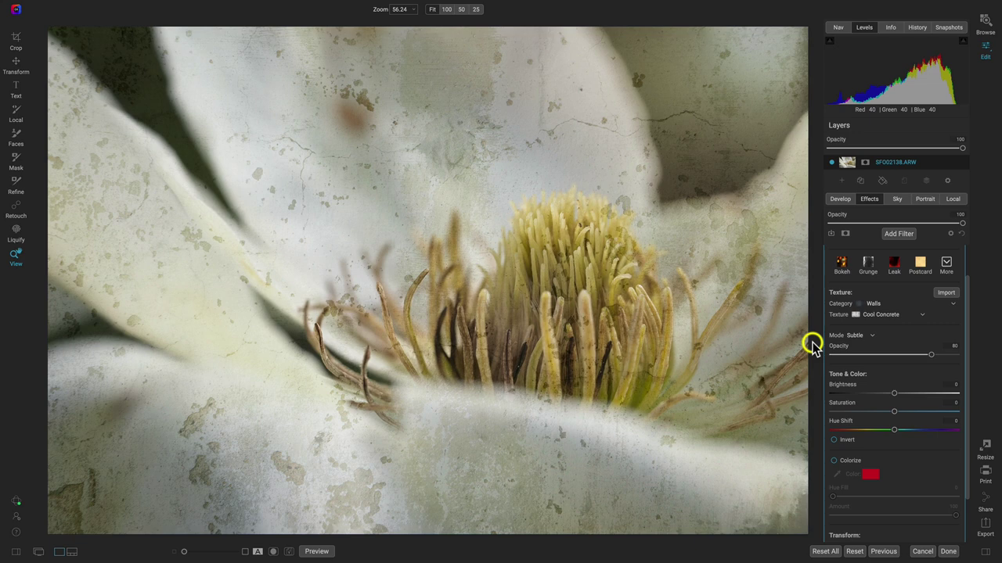
pyautogui.click(874, 337)
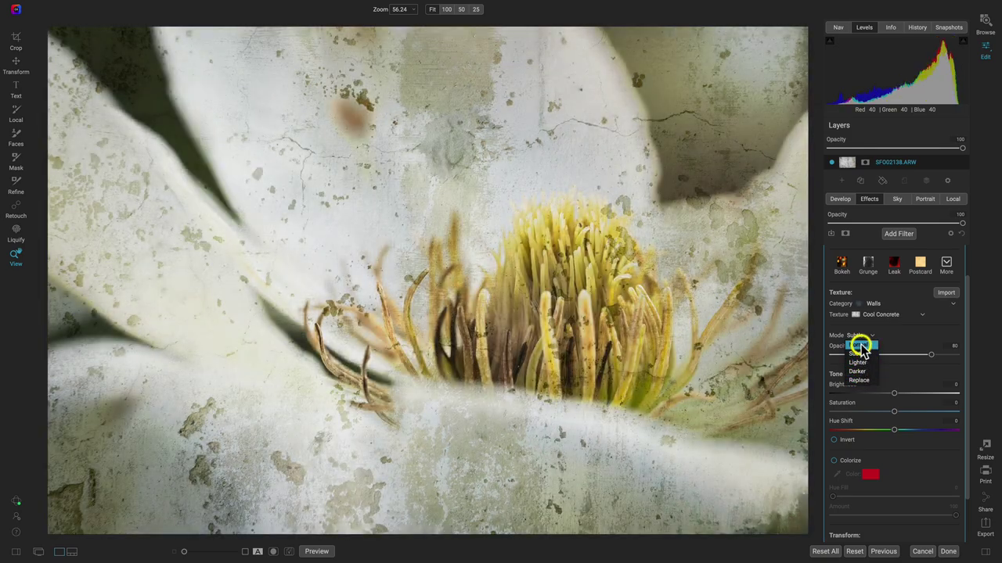
pyautogui.click(860, 345)
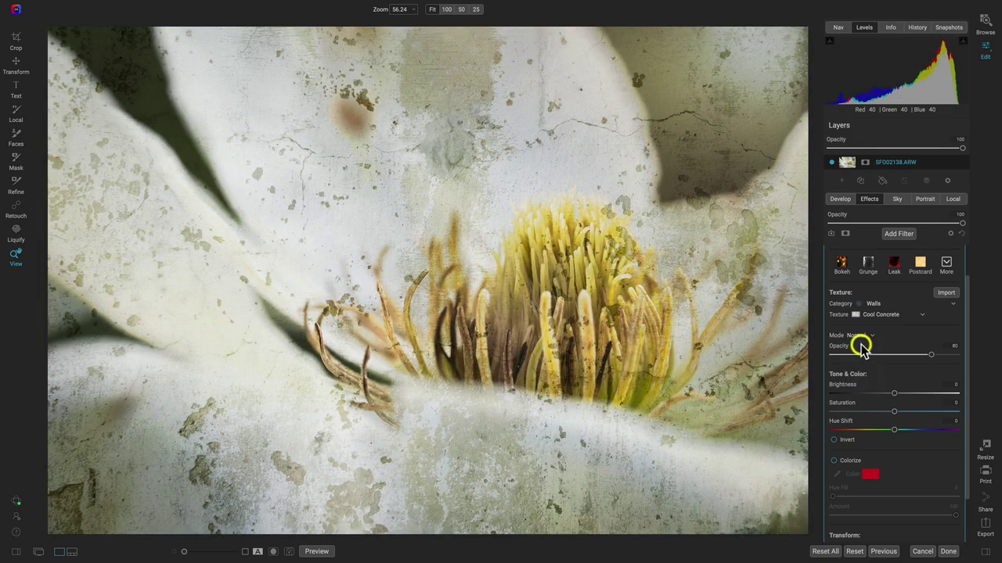
pyautogui.moveTo(930, 355); pyautogui.dragTo(868, 363)
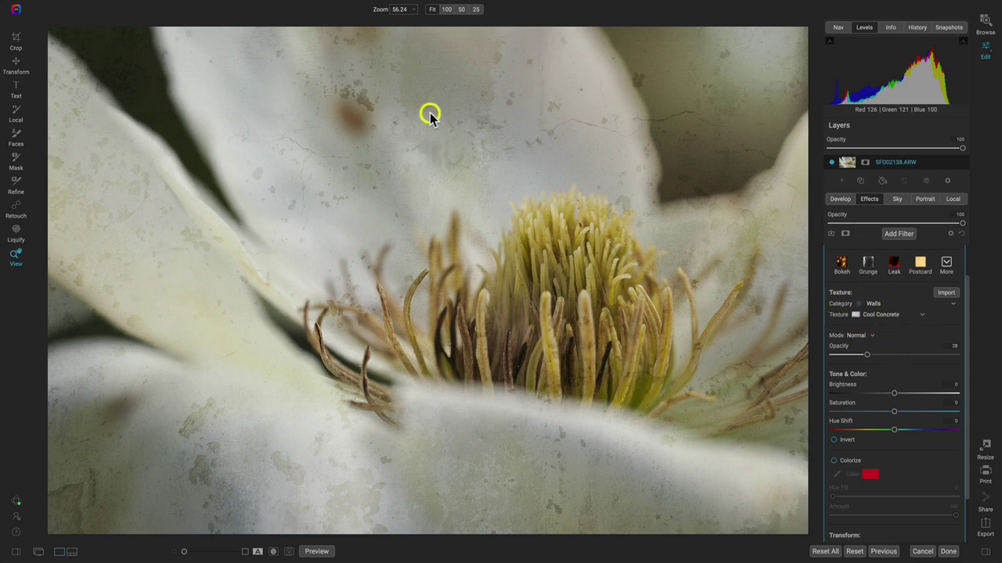
# - Change the texture category to Paper and choose the Tattered Paper Blue texture after previewing alternatives
pyautogui.click(874, 304)
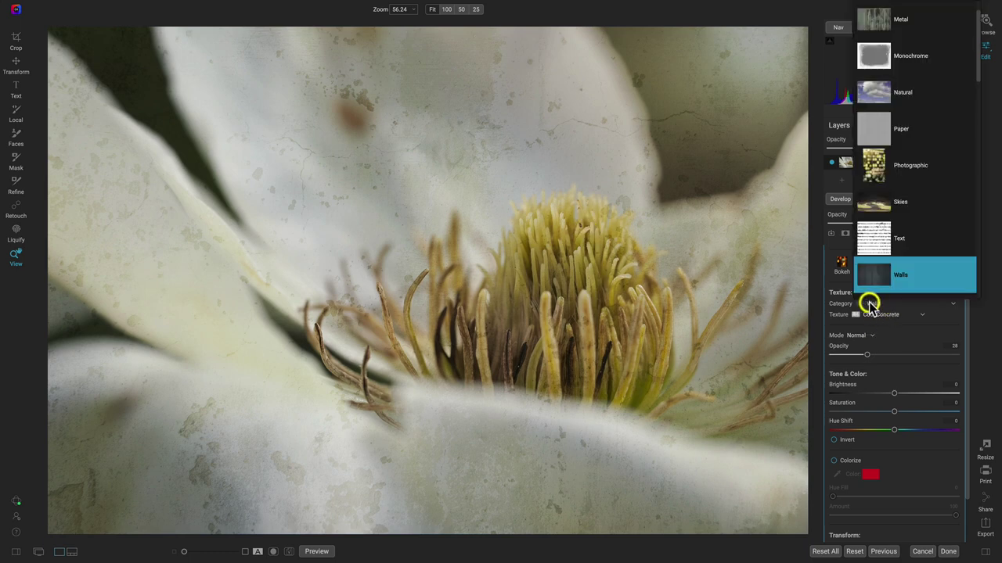
pyautogui.press('Down')
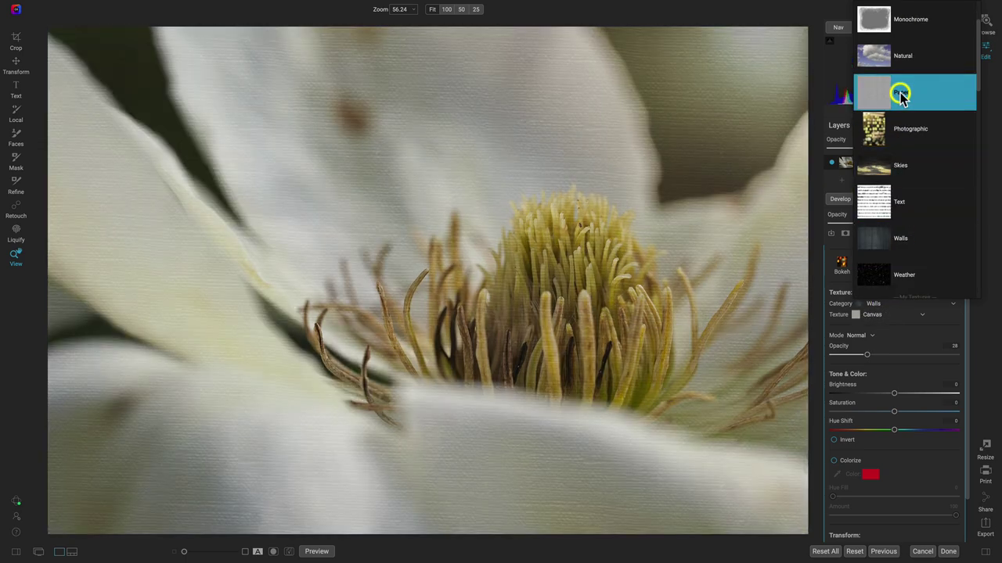
pyautogui.click(900, 94)
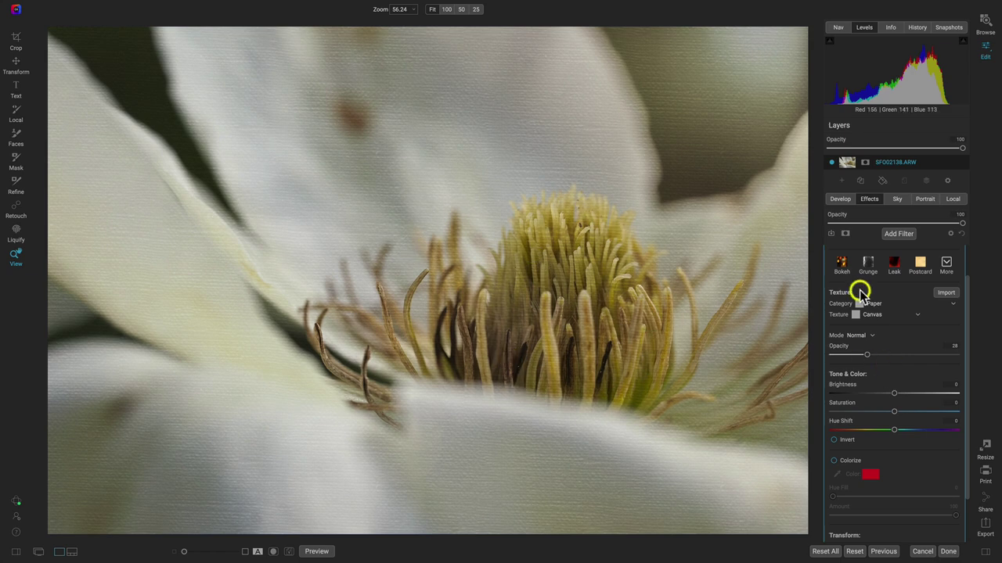
pyautogui.click(902, 316)
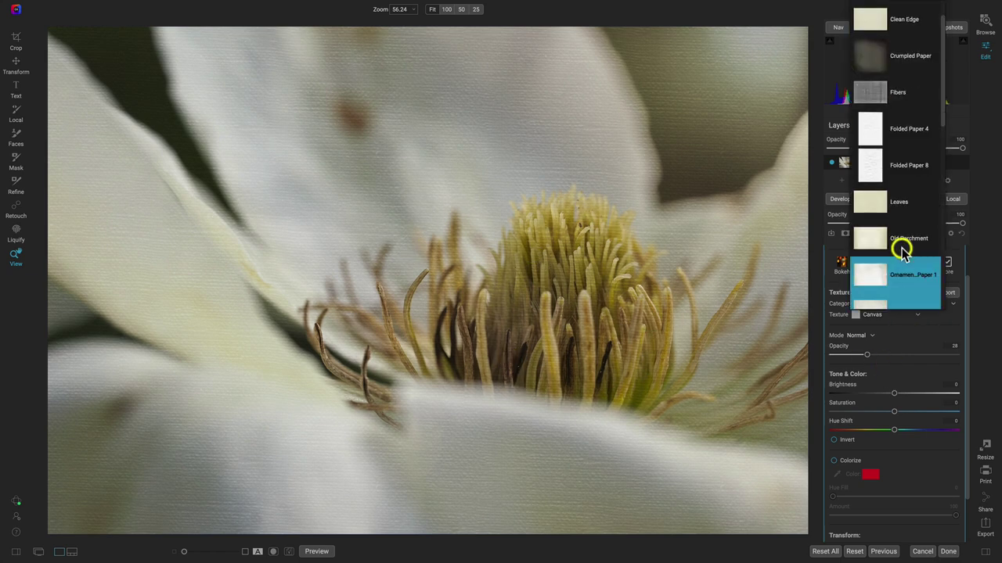
pyautogui.scroll(-1, 901, 249)
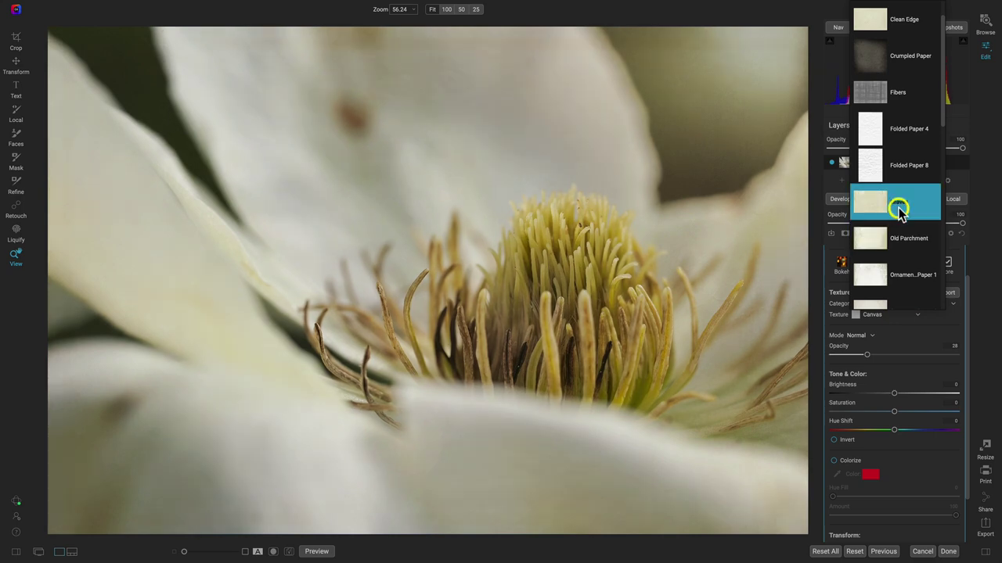
pyautogui.scroll(-8, 900, 234)
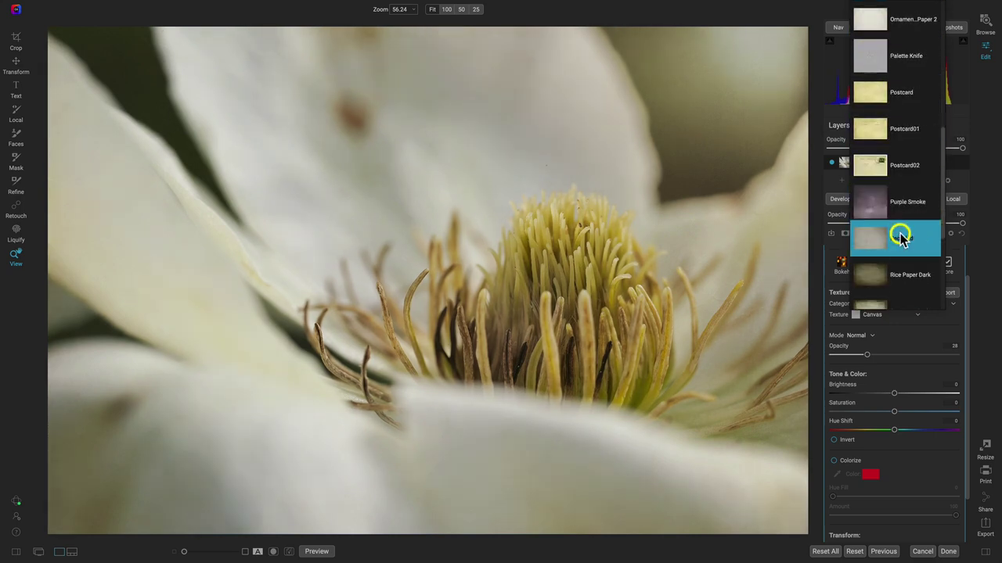
pyautogui.scroll(-5, 896, 227)
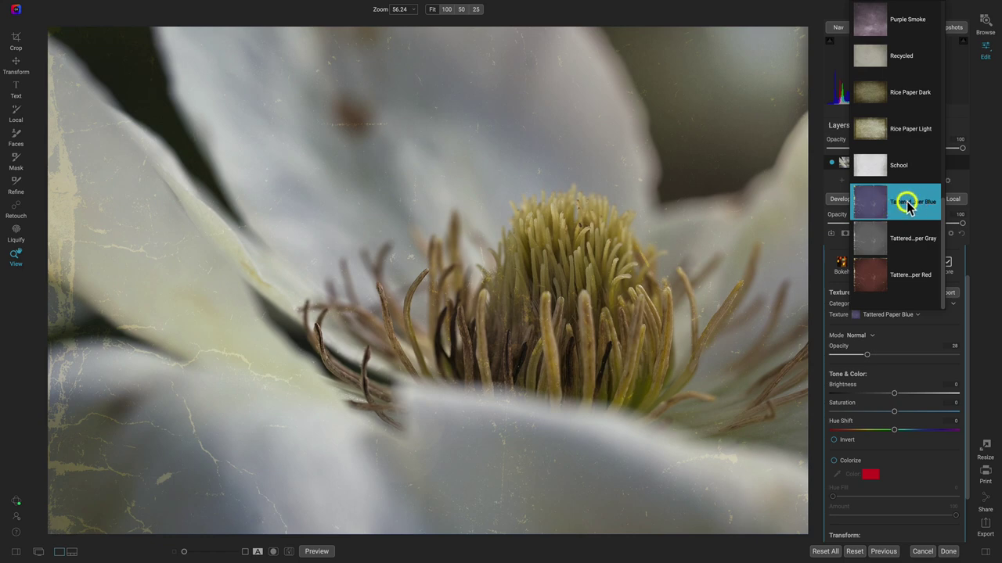
pyautogui.click(906, 203)
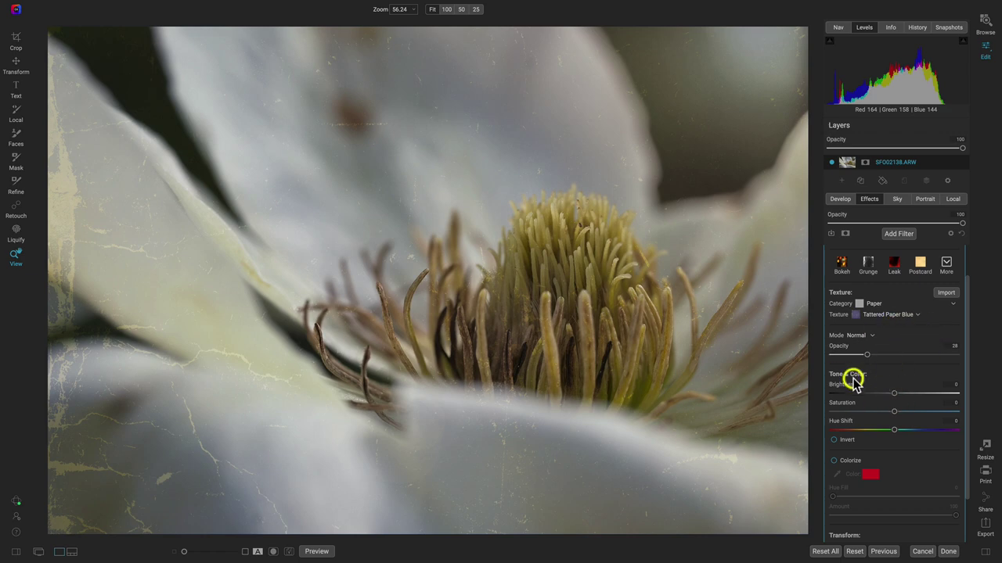
# - Compare the flower photo with the Textures filter off and on
pyautogui.scroll(1, 894, 345)
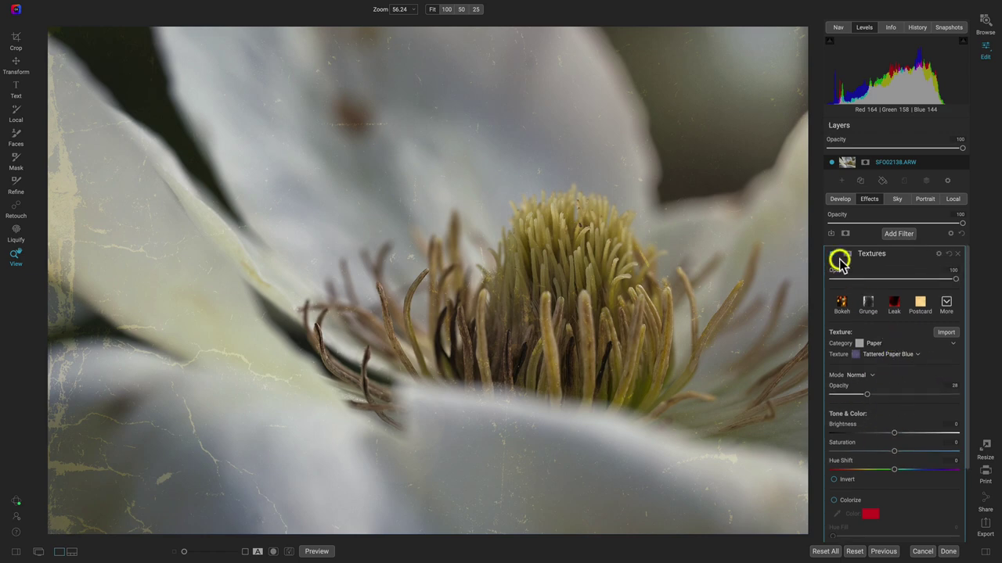
pyautogui.click(832, 255)
pyautogui.click(832, 255)
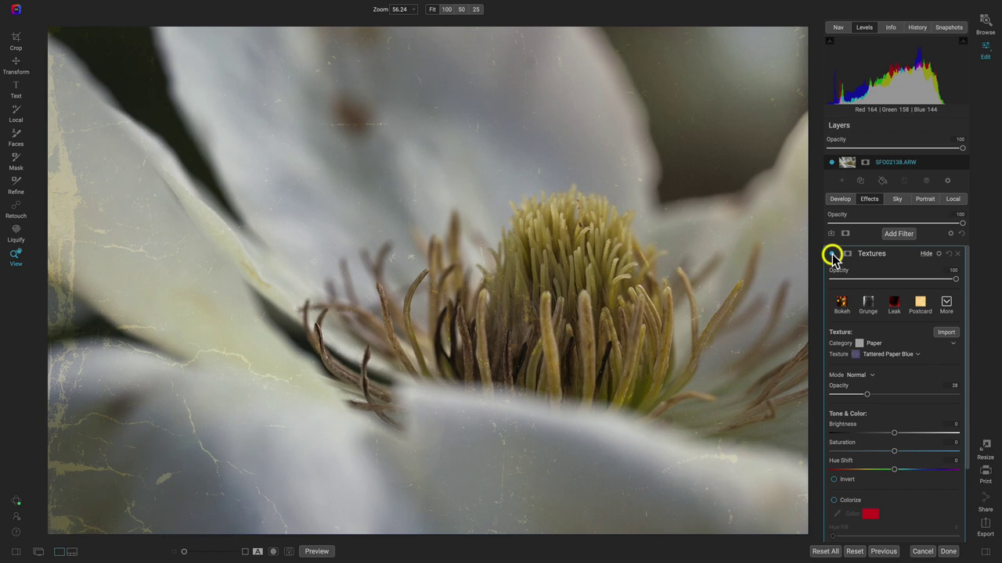
# - Add a Borders filter to the flower photo, with the Simple White Square border, and set its Fit Image amount to 5
pyautogui.click(903, 235)
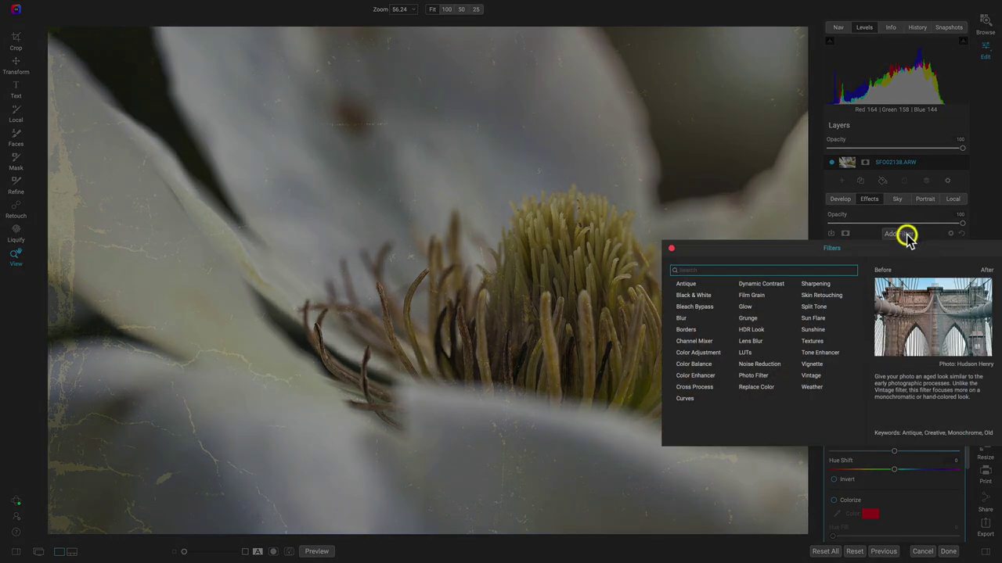
pyautogui.click(684, 330)
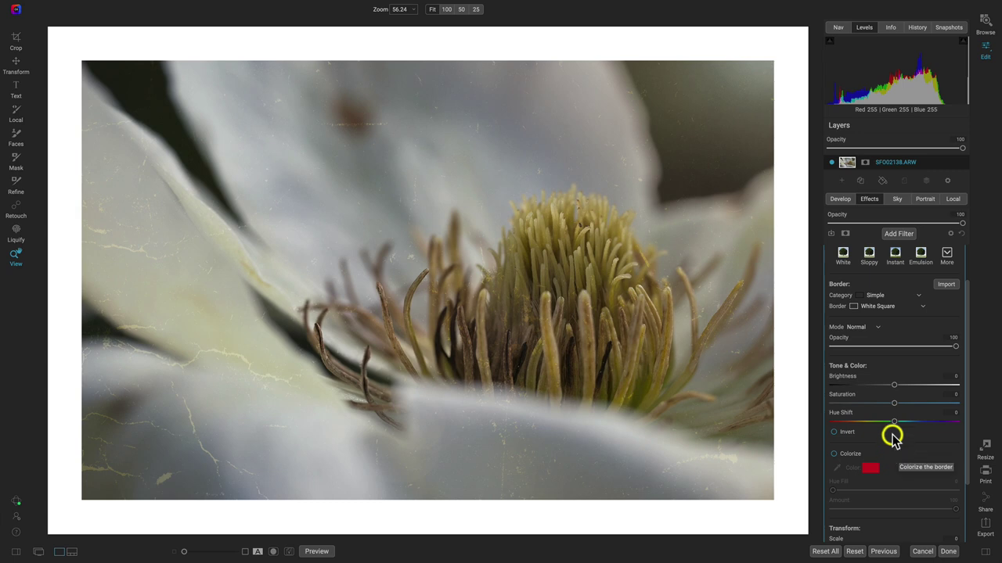
pyautogui.scroll(2, 916, 371)
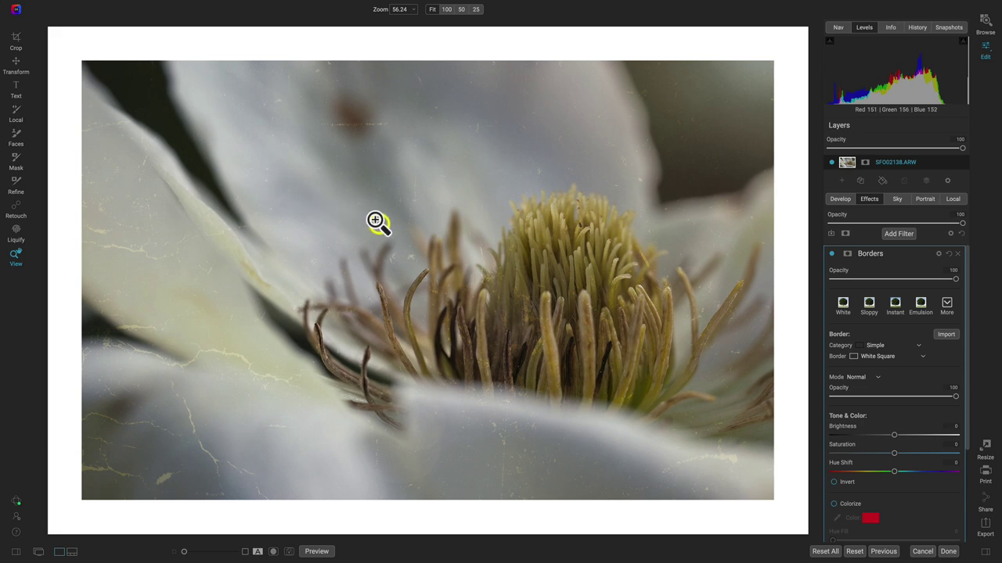
pyautogui.scroll(-3, 865, 358)
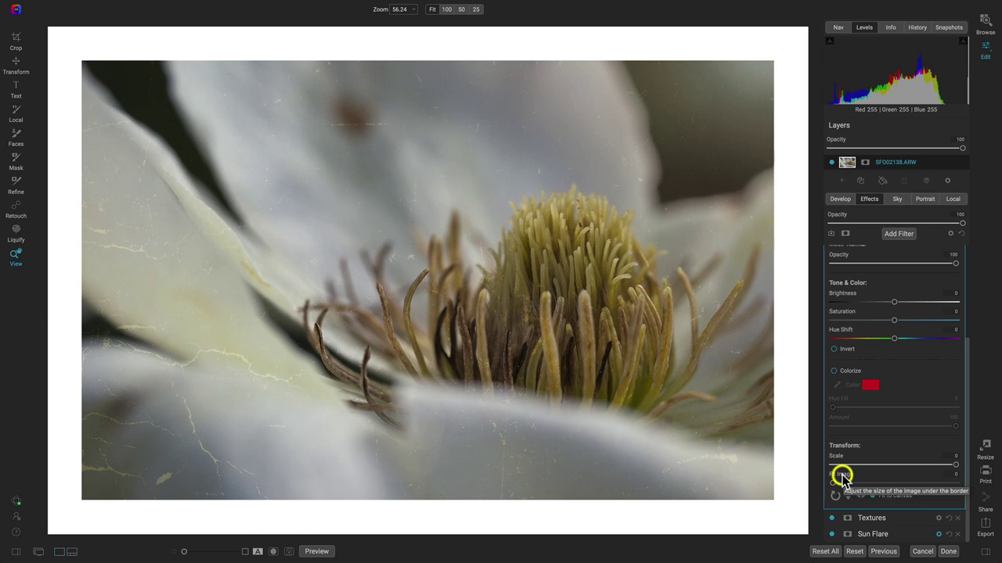
pyautogui.moveTo(836, 482); pyautogui.dragTo(863, 489)
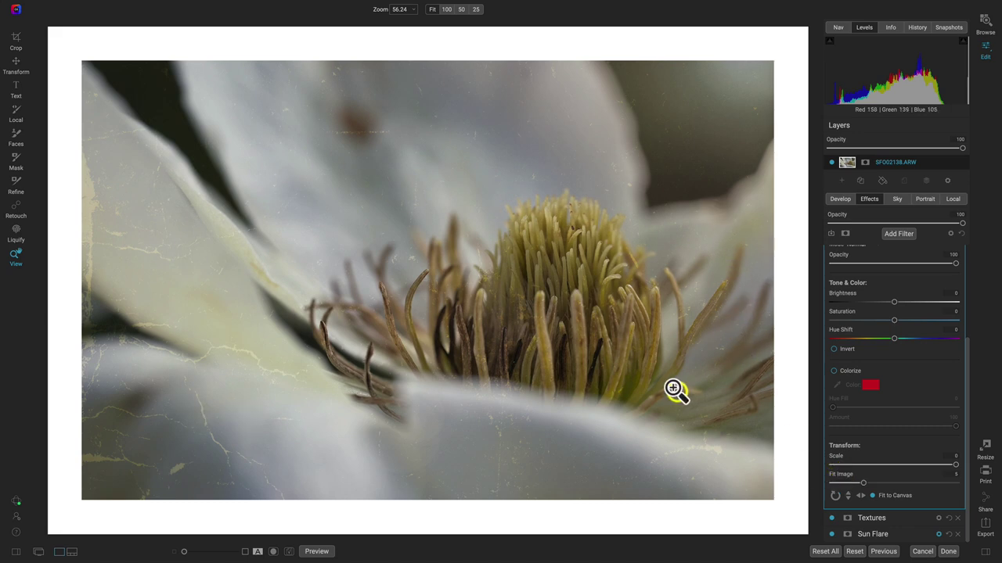
pyautogui.click(836, 482)
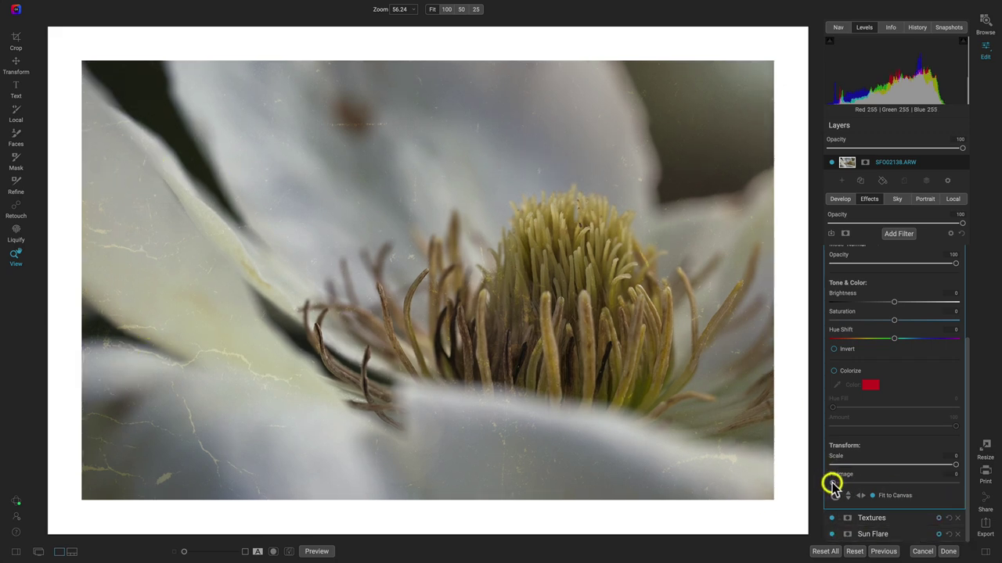
pyautogui.moveTo(832, 483); pyautogui.dragTo(861, 485)
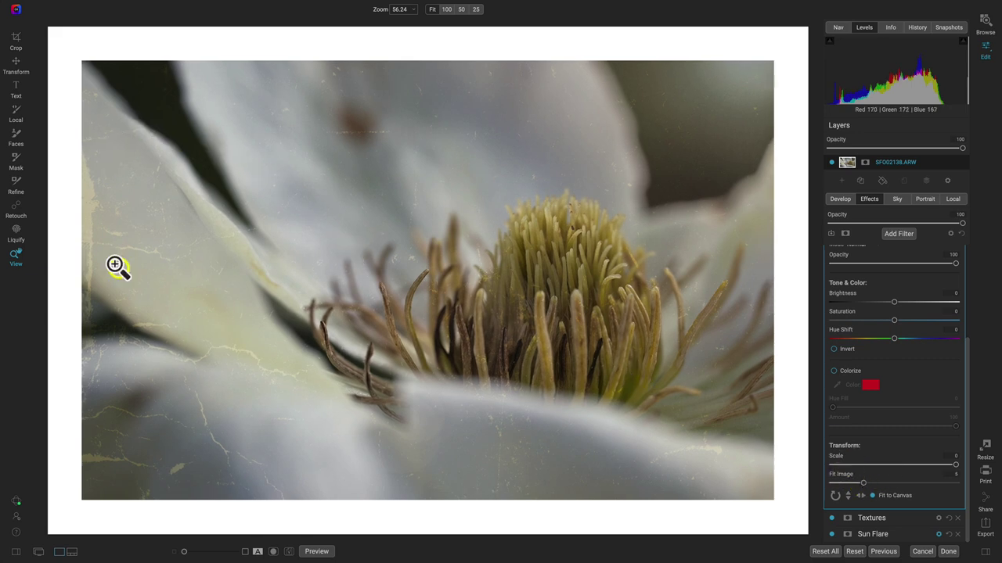
# - Change the border category to Film and browse the film border styles, previewing Film Medium Format 1 on the flower photo
pyautogui.scroll(2, 917, 385)
pyautogui.scroll(2, 917, 385)
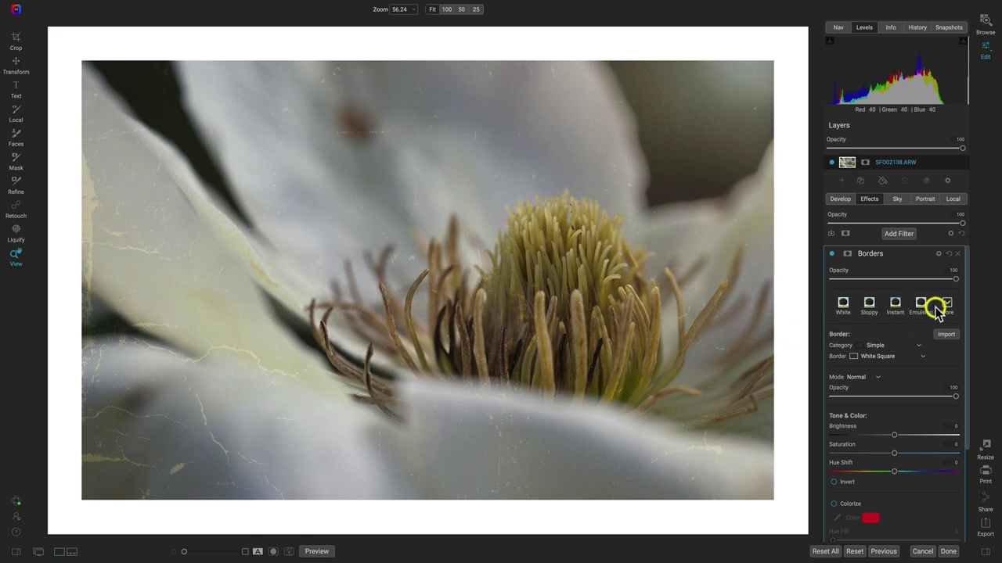
pyautogui.click(896, 349)
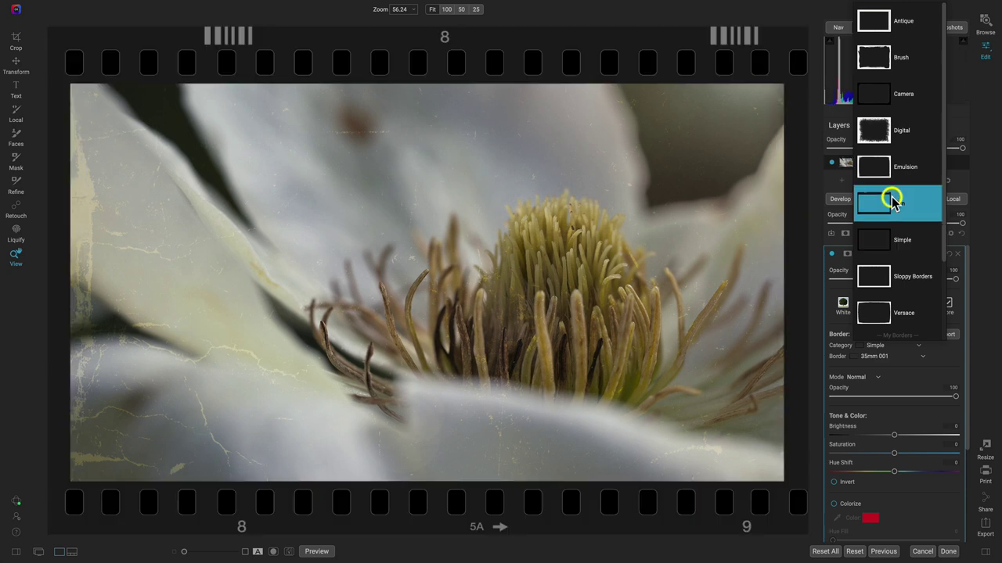
pyautogui.click(892, 201)
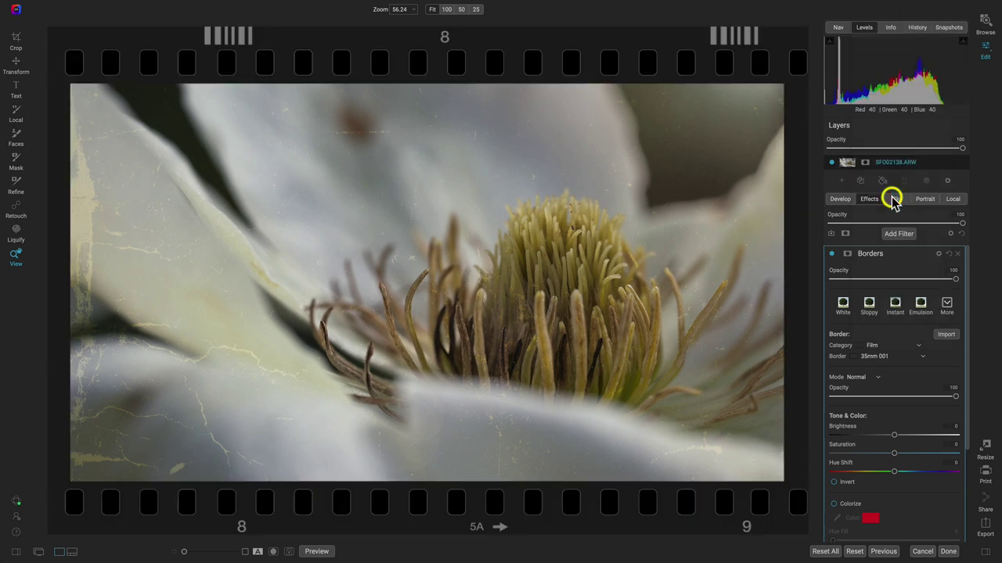
pyautogui.click(890, 356)
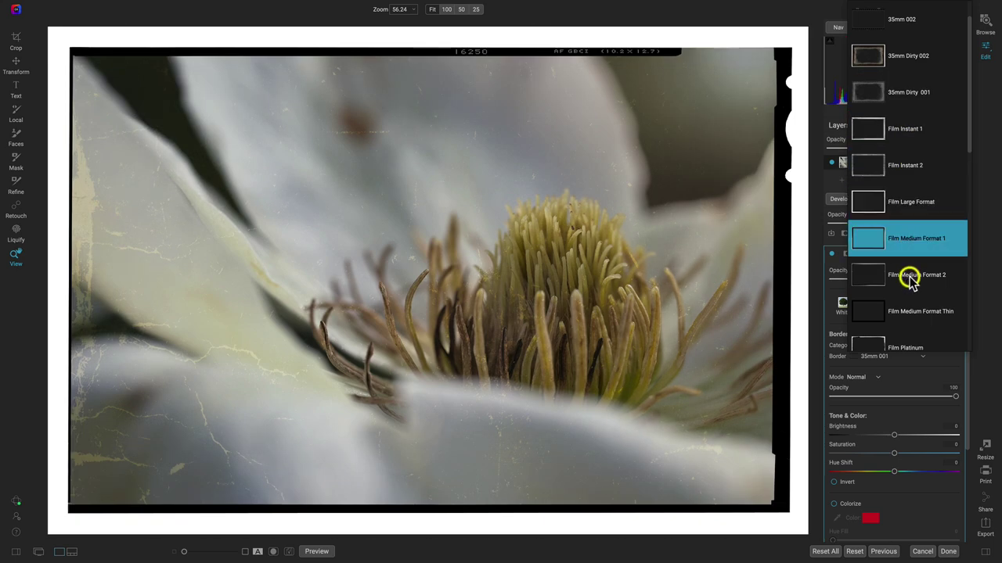
pyautogui.scroll(-3, 908, 280)
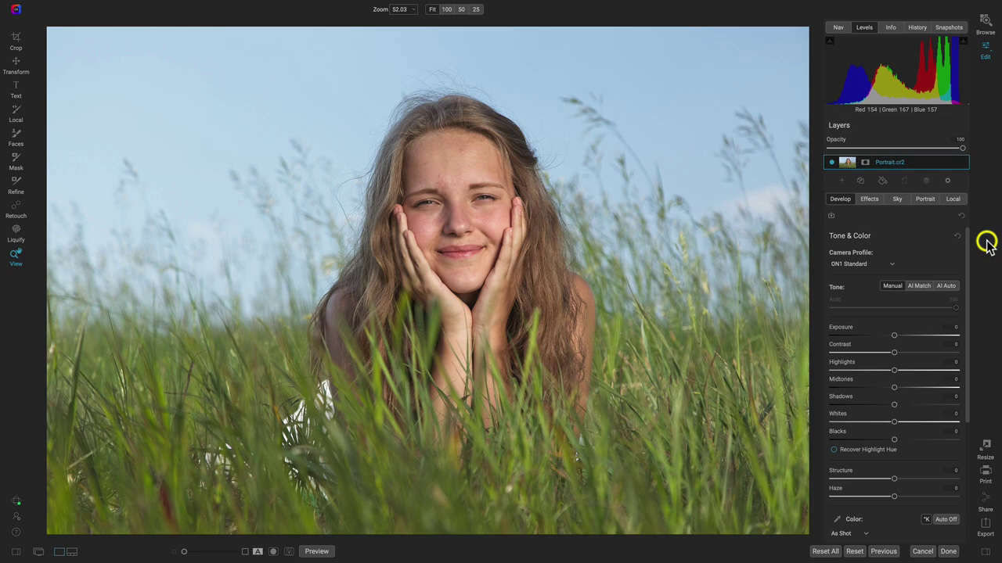
# - Add a Color Enhancer filter to the portrait photo and apply its Foliage style
pyautogui.click(868, 199)
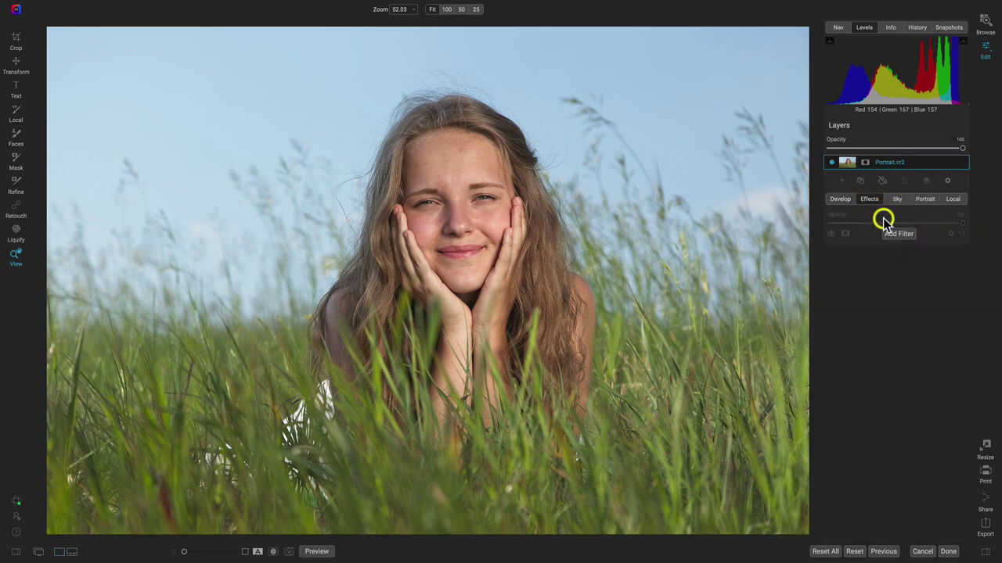
pyautogui.click(894, 229)
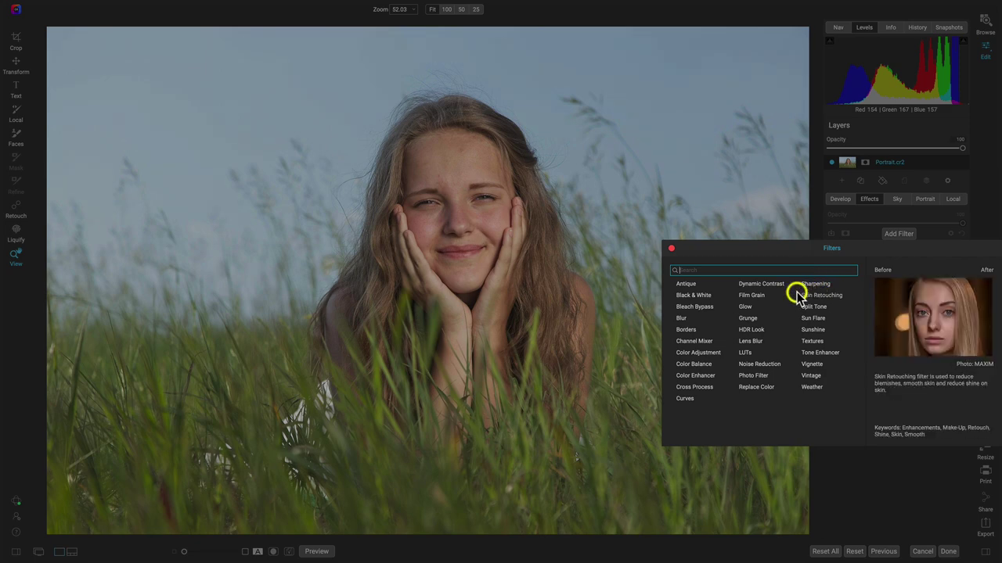
pyautogui.click(681, 374)
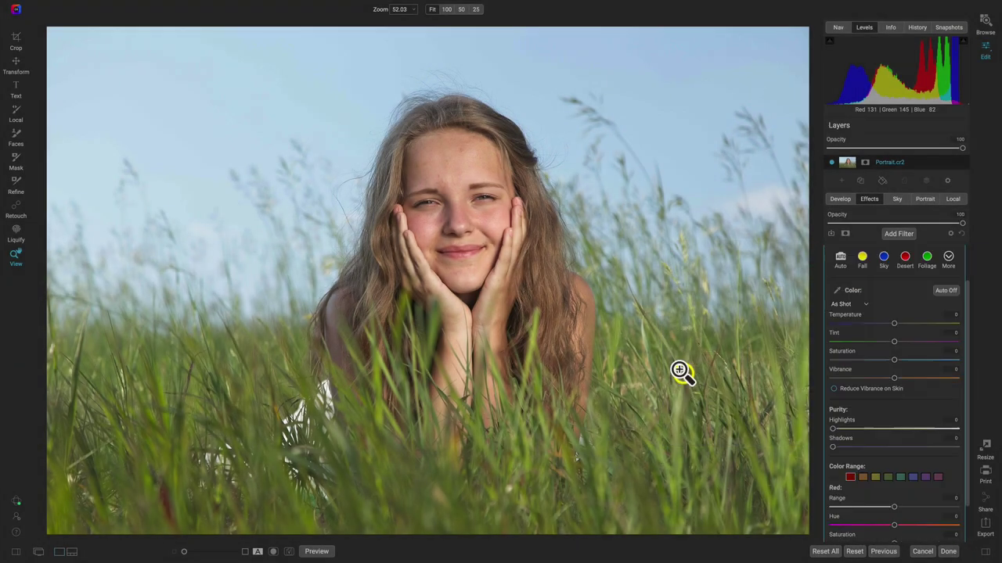
pyautogui.scroll(-2, 900, 290)
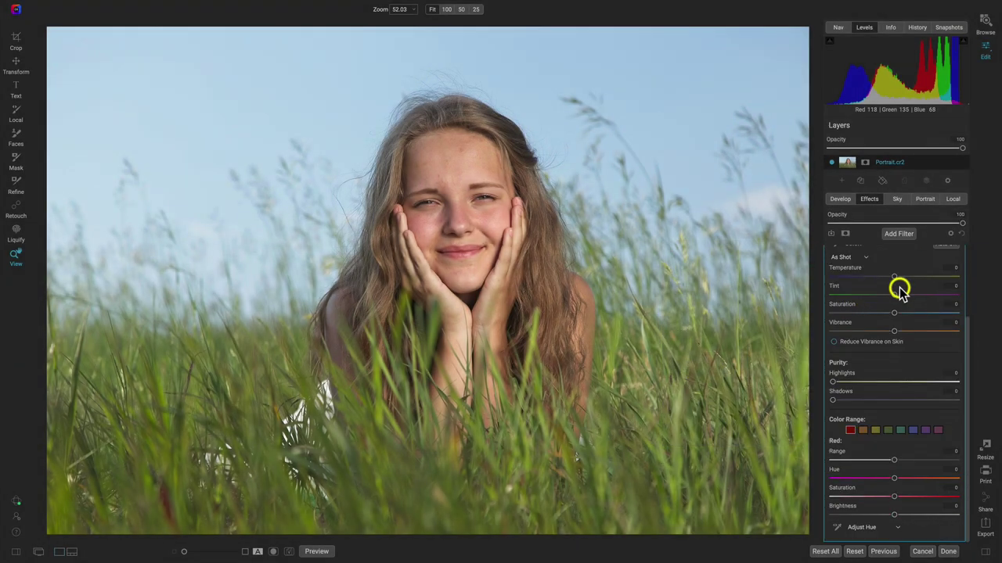
pyautogui.scroll(2, 900, 289)
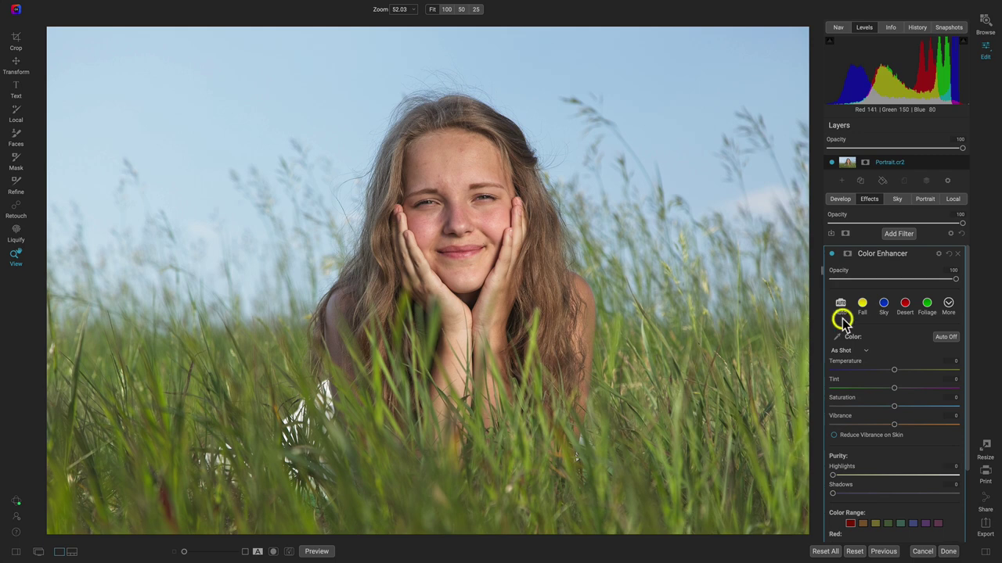
pyautogui.click(926, 305)
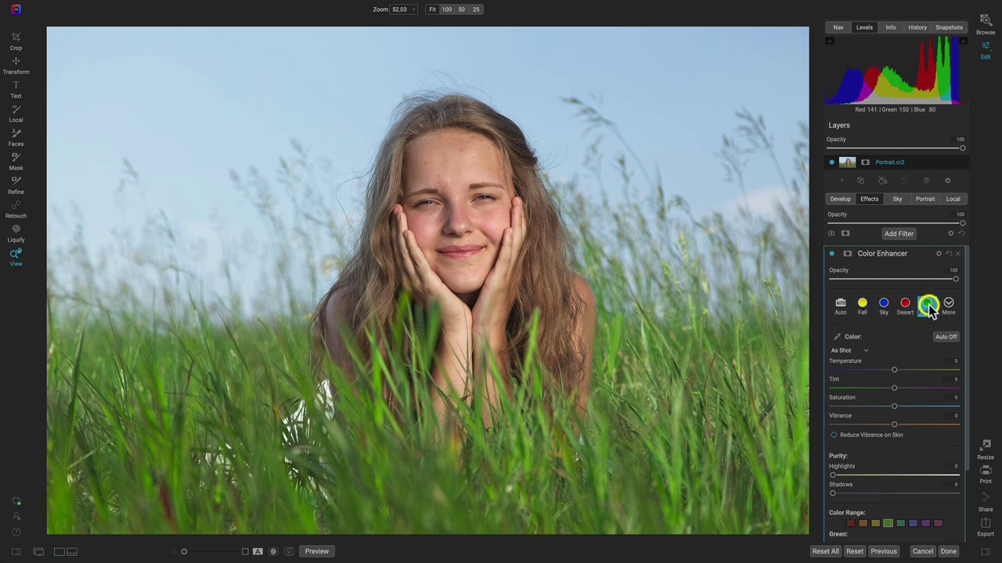
# - Compare the portrait with the Color Enhancer filter off and on
pyautogui.click(831, 253)
pyautogui.click(832, 254)
pyautogui.click(831, 253)
pyautogui.click(832, 254)
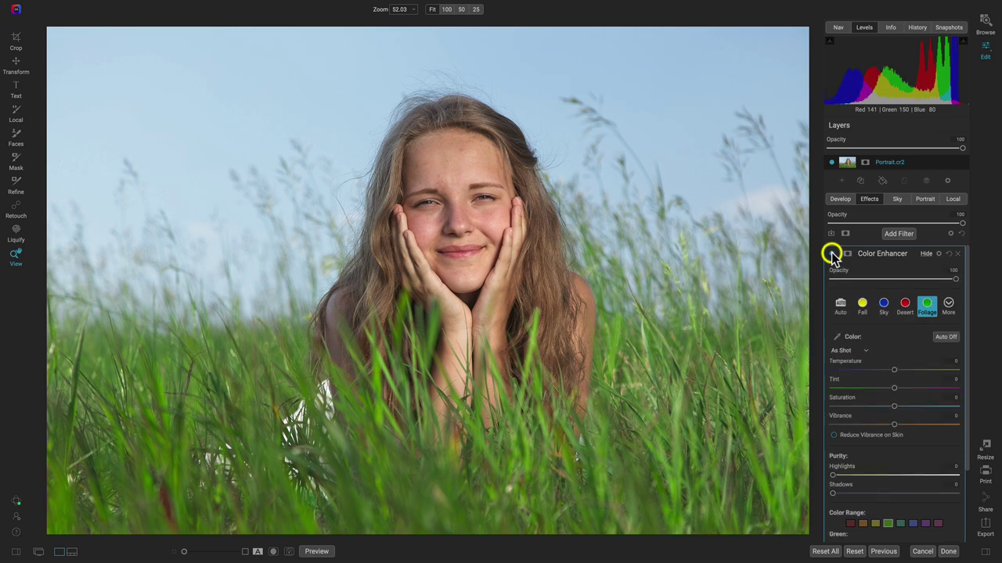
# - Lower the Color Enhancer filter's opacity to 69 and compare the softened foliage color with the filter off and on
pyautogui.moveTo(955, 278); pyautogui.dragTo(917, 279)
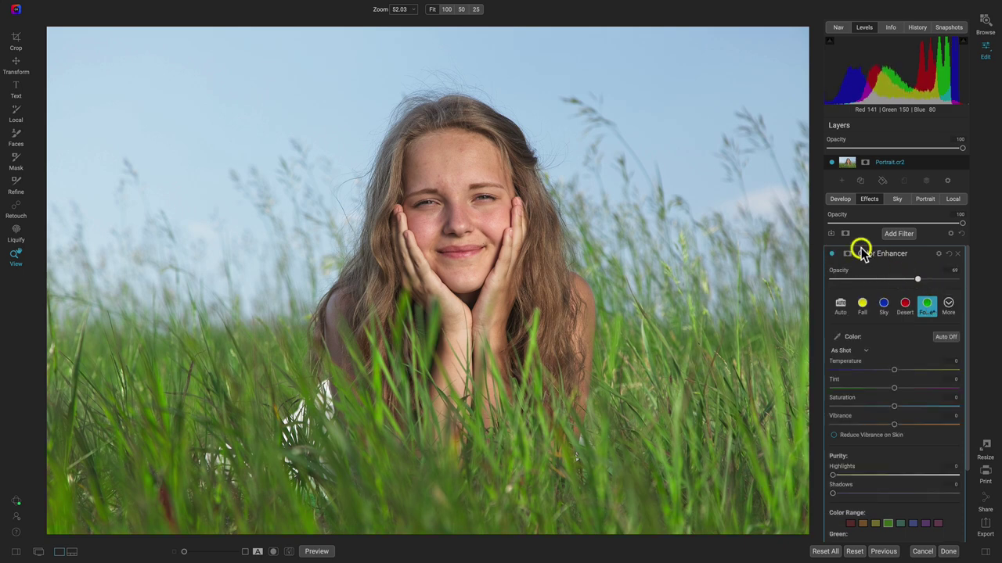
pyautogui.click(831, 254)
pyautogui.click(831, 254)
pyautogui.click(831, 254)
pyautogui.click(831, 255)
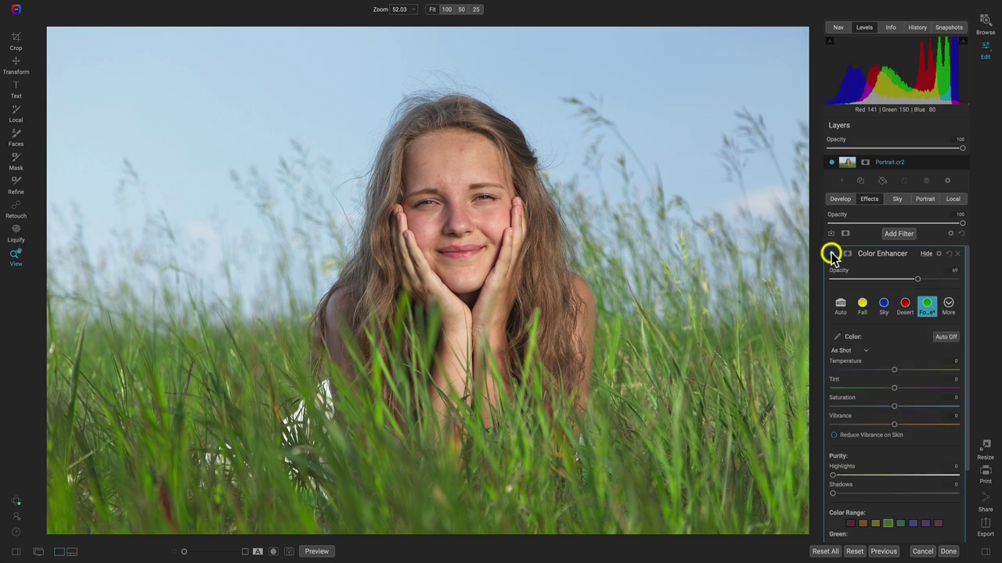
# - Add a Glow filter to the portrait and apply the Orton Clean style
pyautogui.click(899, 234)
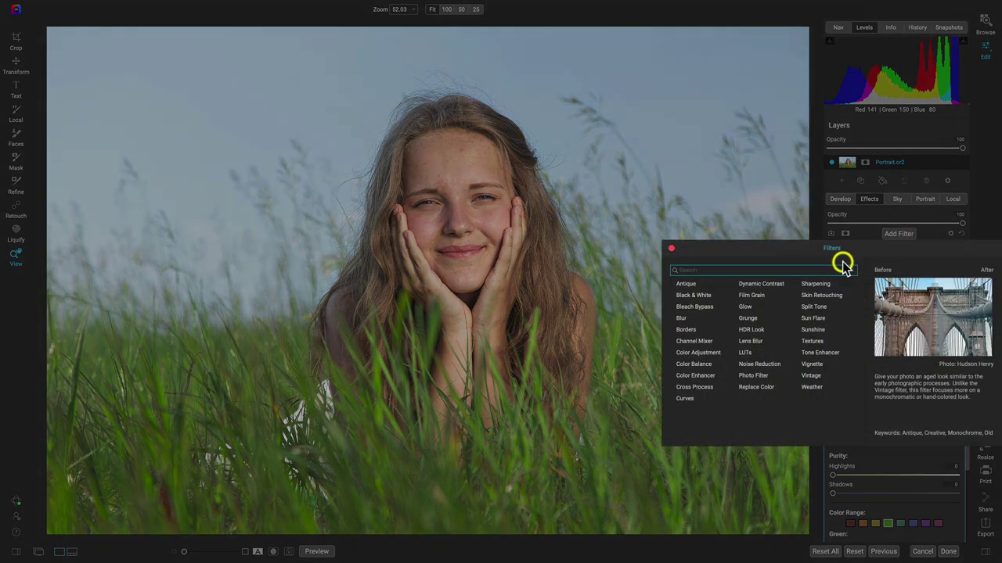
pyautogui.click(747, 309)
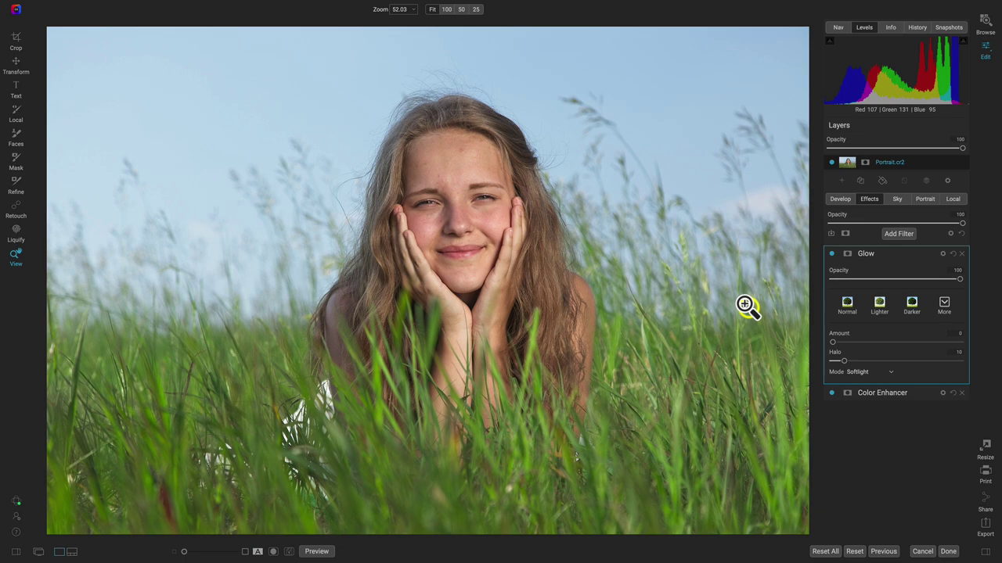
pyautogui.click(945, 303)
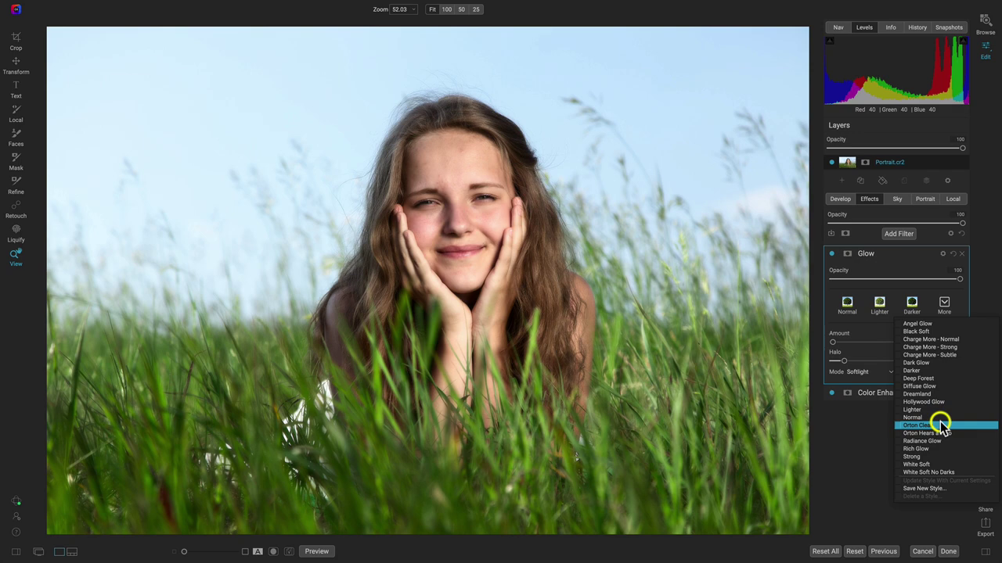
pyautogui.click(939, 425)
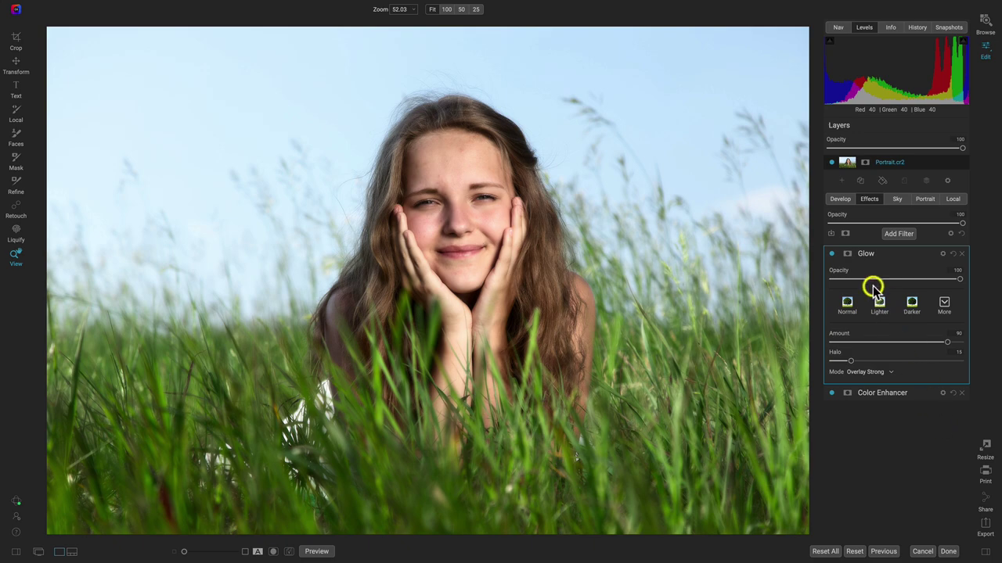
# - Compare the portrait with the Glow filter off and on
pyautogui.click(831, 254)
pyautogui.click(831, 254)
pyautogui.click(831, 254)
pyautogui.click(831, 253)
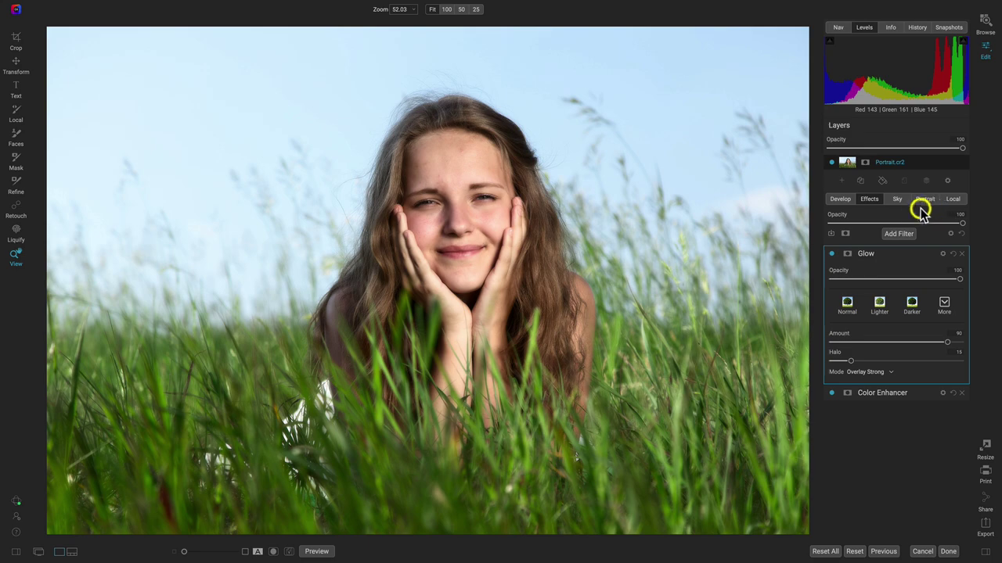
# - Add a Sun Flare filter to the portrait and reposition its flare on the photo
pyautogui.click(900, 234)
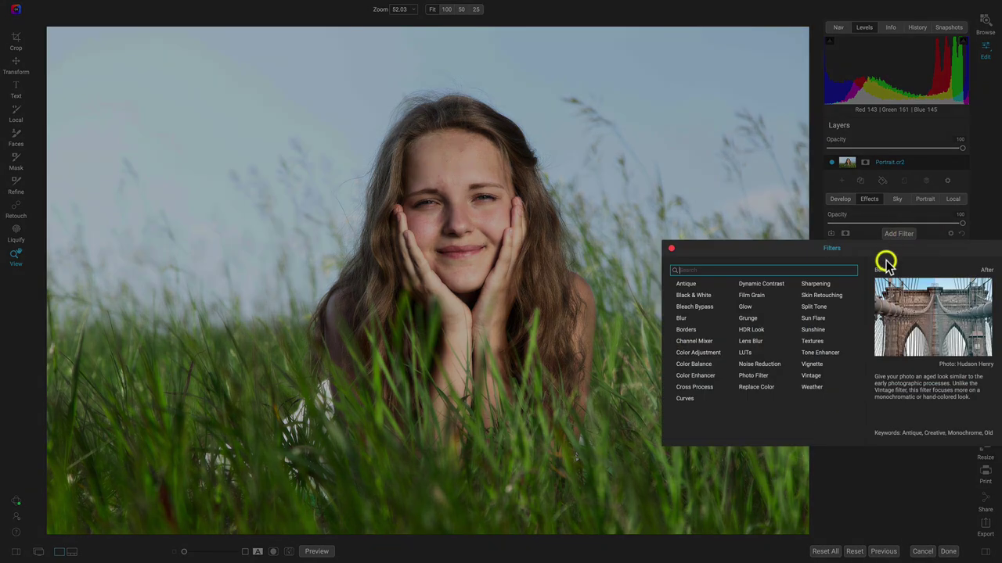
pyautogui.click(814, 321)
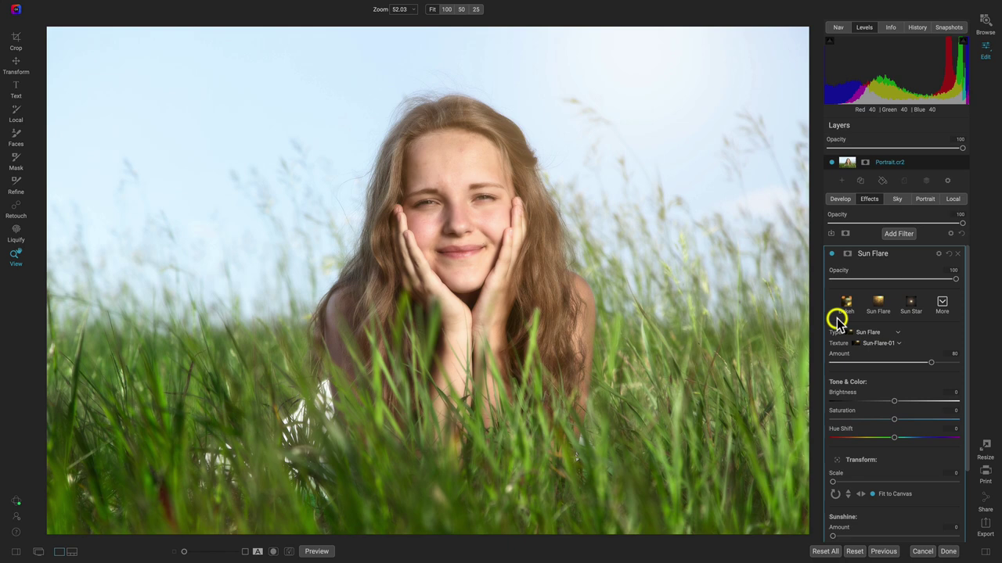
pyautogui.click(836, 462)
pyautogui.moveTo(547, 154); pyautogui.dragTo(480, 388)
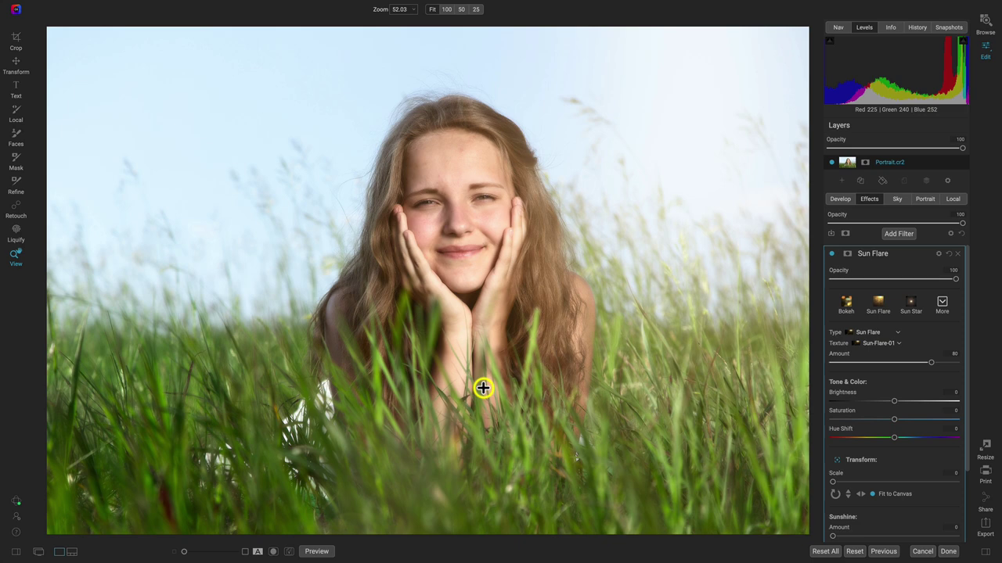
# - Protect the shadows by 43 and the skin by 49 in the Sun Flare filter's blending options
pyautogui.click(939, 254)
pyautogui.moveTo(831, 401); pyautogui.dragTo(915, 401)
pyautogui.moveTo(832, 419); pyautogui.dragTo(892, 420)
# - Compare the portrait with the protected Sun Flare filter off and on, checking the shadows and skin
pyautogui.click(831, 253)
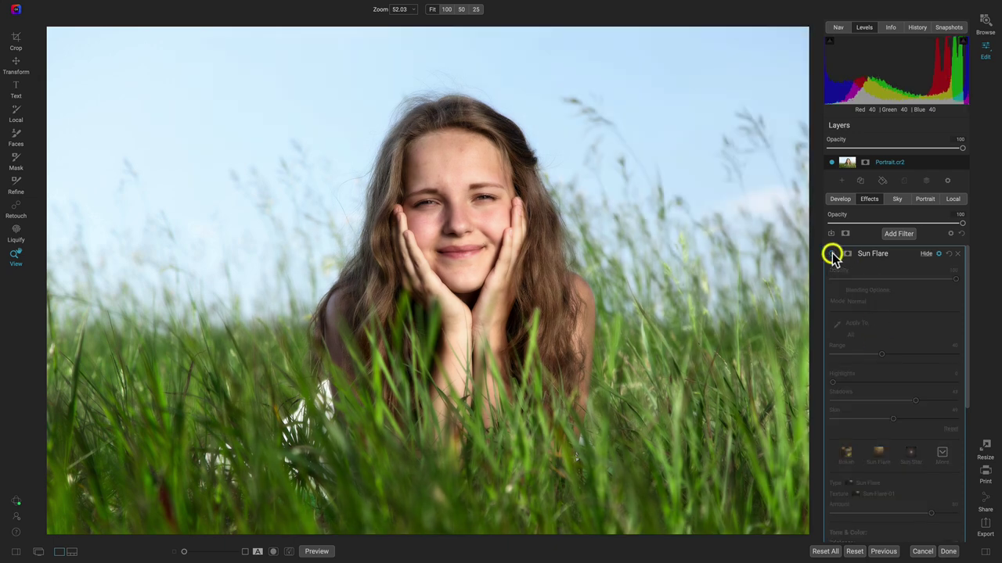
pyautogui.click(831, 253)
pyautogui.click(831, 253)
pyautogui.click(832, 253)
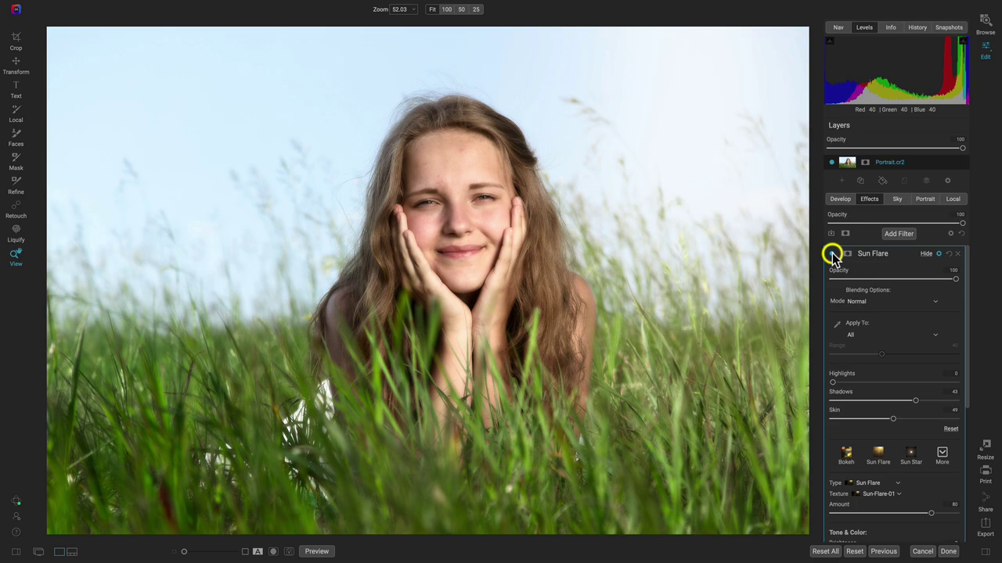
pyautogui.click(831, 254)
pyautogui.click(831, 254)
pyautogui.click(832, 253)
pyautogui.click(831, 254)
# - Add a Vignette filter to the portrait and apply its Big Softy style
pyautogui.click(897, 233)
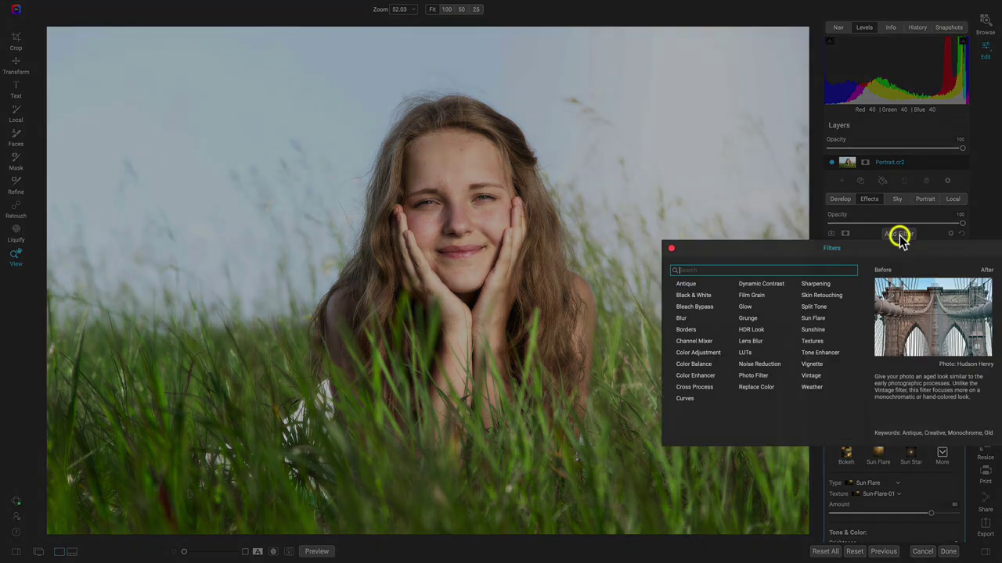
pyautogui.click(814, 365)
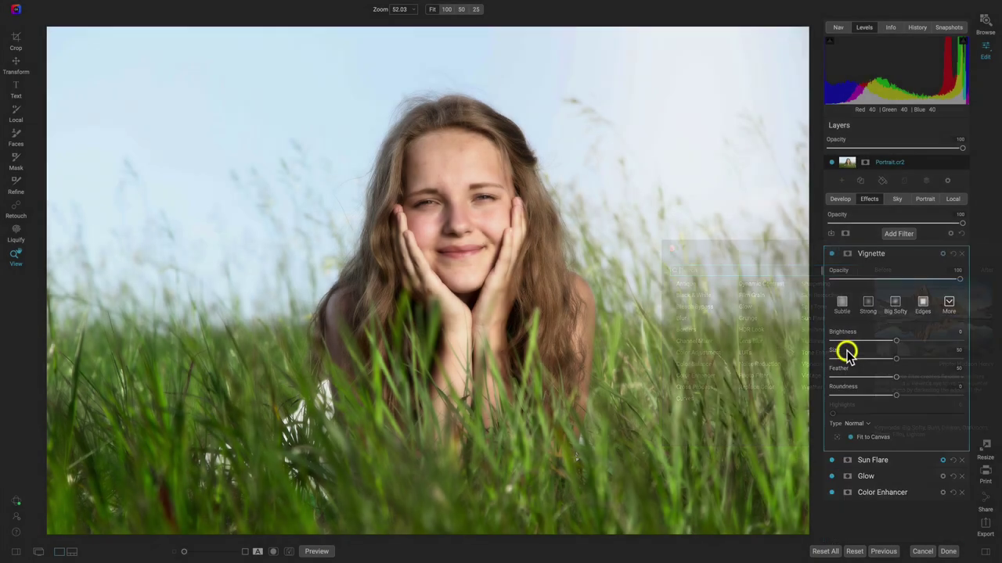
pyautogui.click(894, 304)
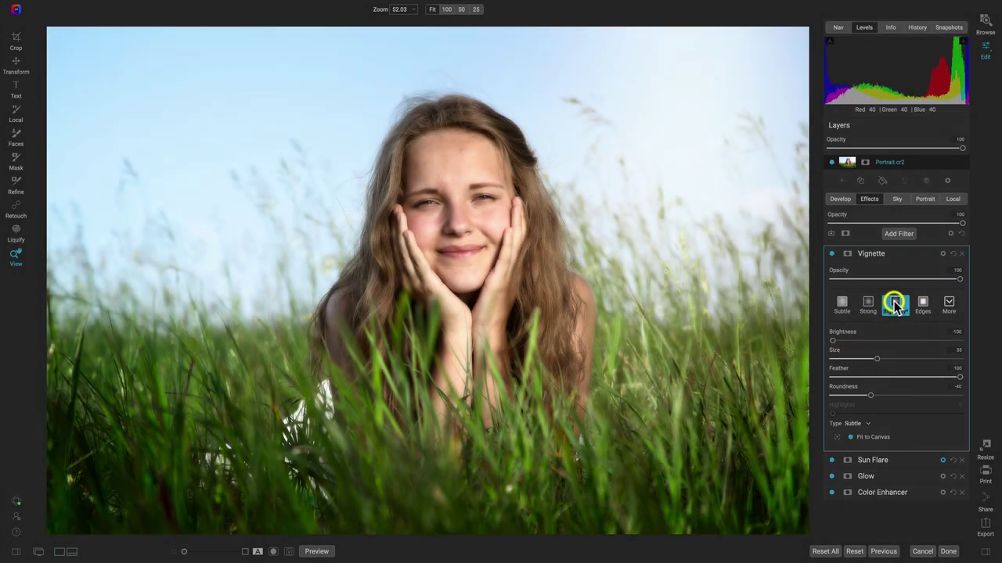
# - Add a Borders filter to the portrait with the Simple White Square border and review its transform settings
pyautogui.click(897, 233)
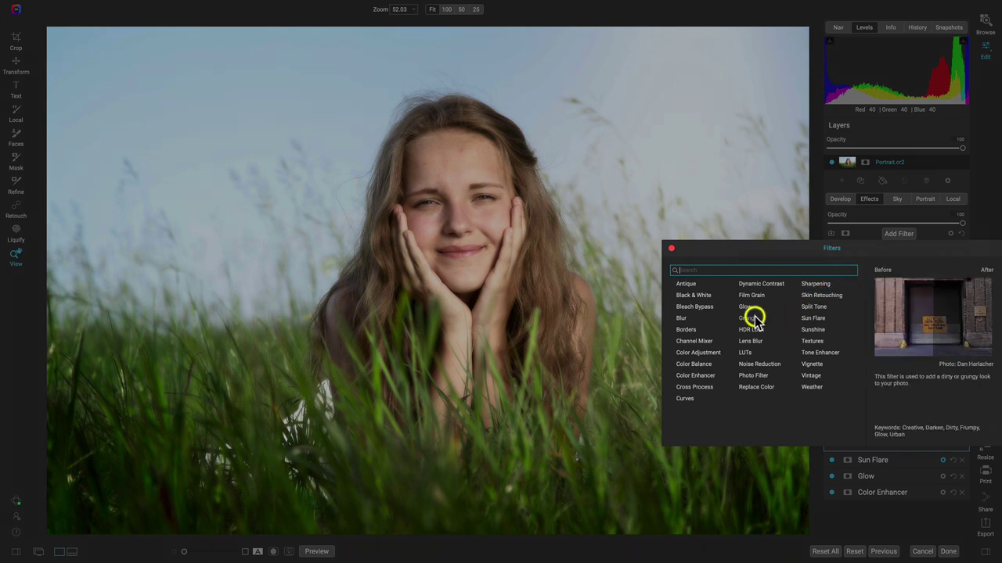
pyautogui.click(687, 329)
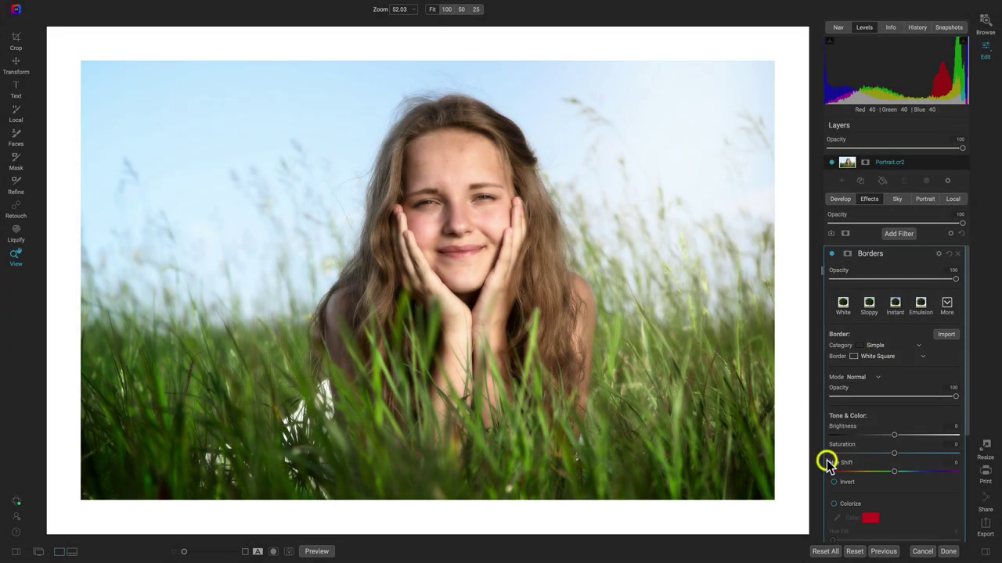
pyautogui.scroll(-5, 896, 484)
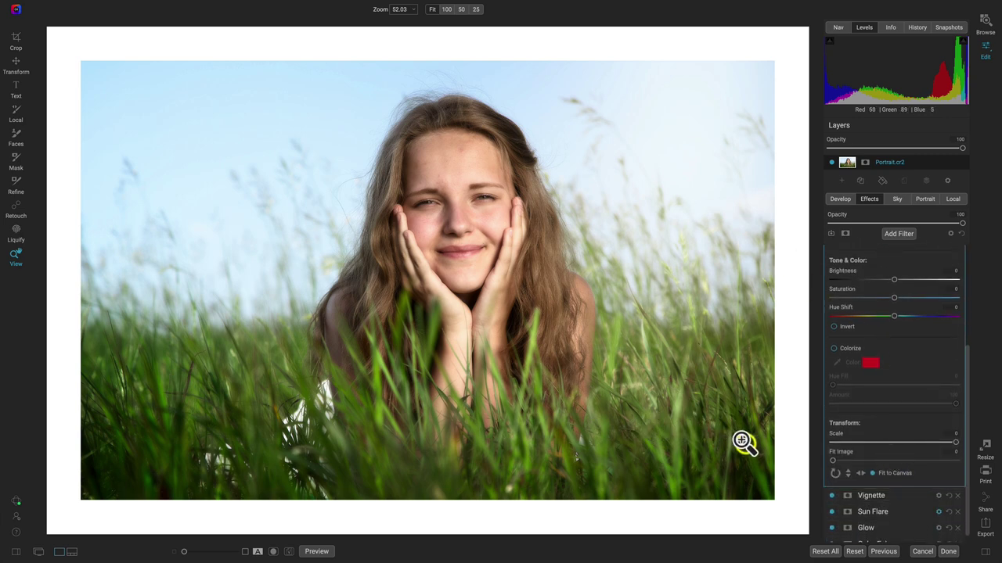
pyautogui.scroll(-1, 933, 418)
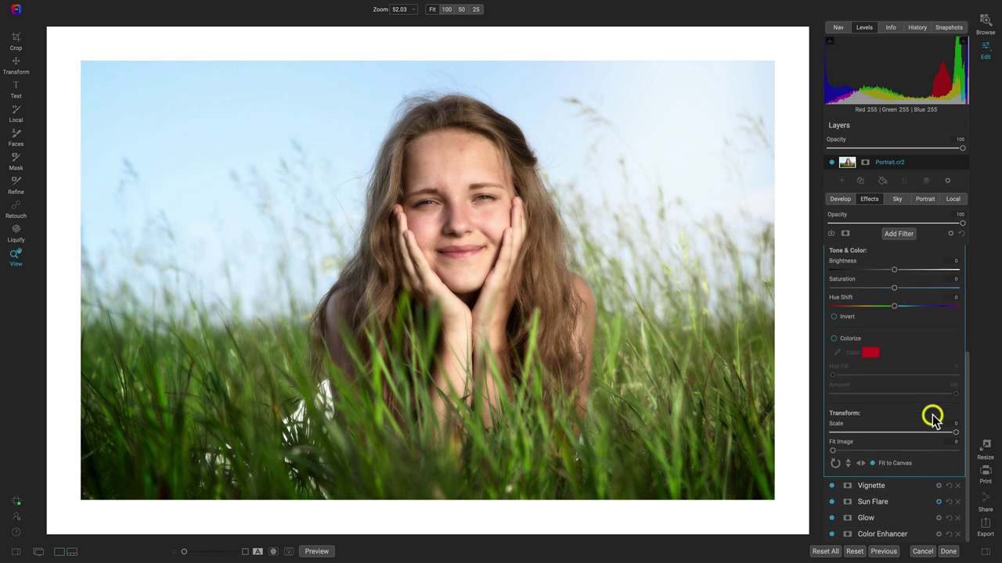
pyautogui.scroll(5, 933, 418)
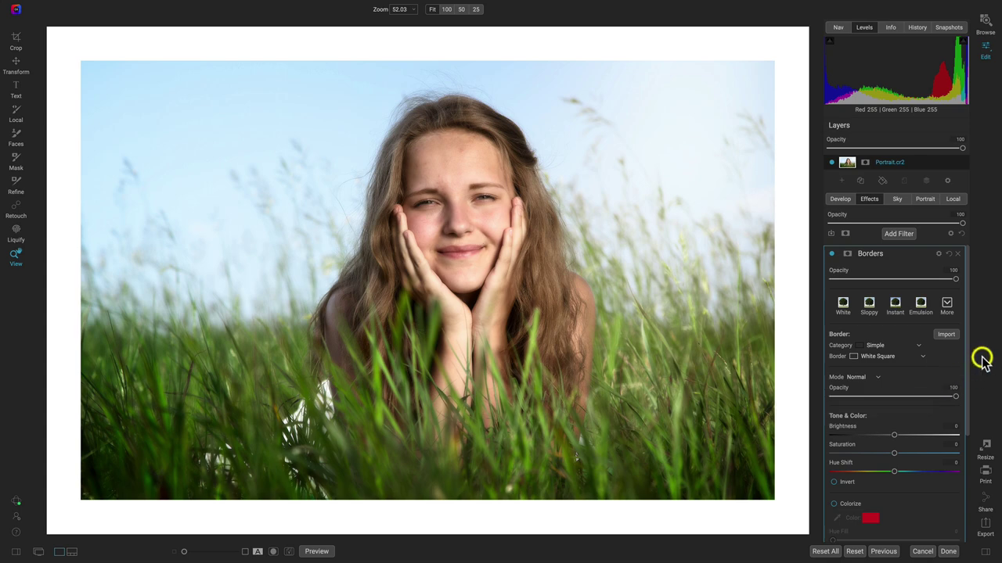
# - Compare the whole portrait edit against the original photo
pyautogui.press('\\')
pyautogui.press('\\')
pyautogui.press('\\')
pyautogui.press('\\')
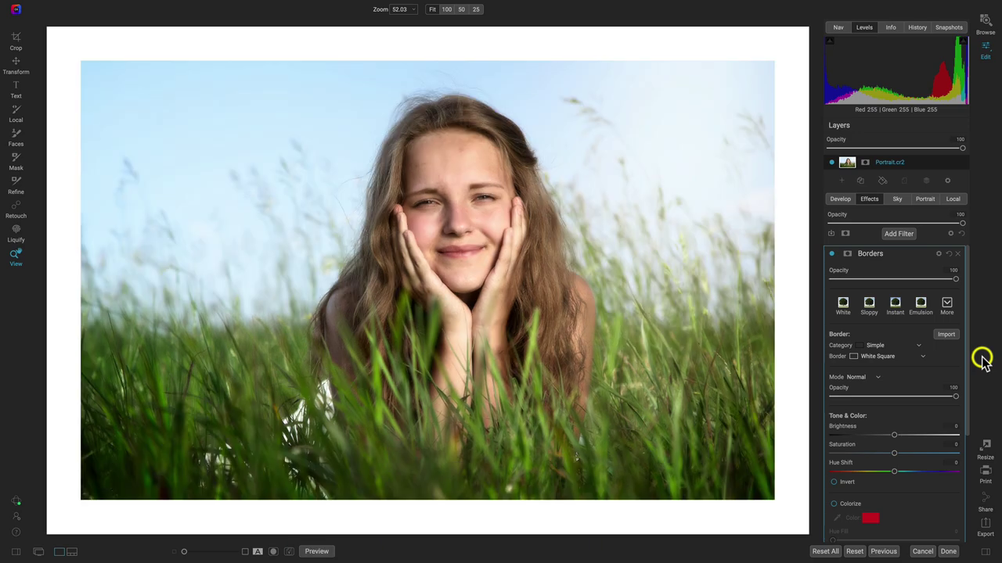